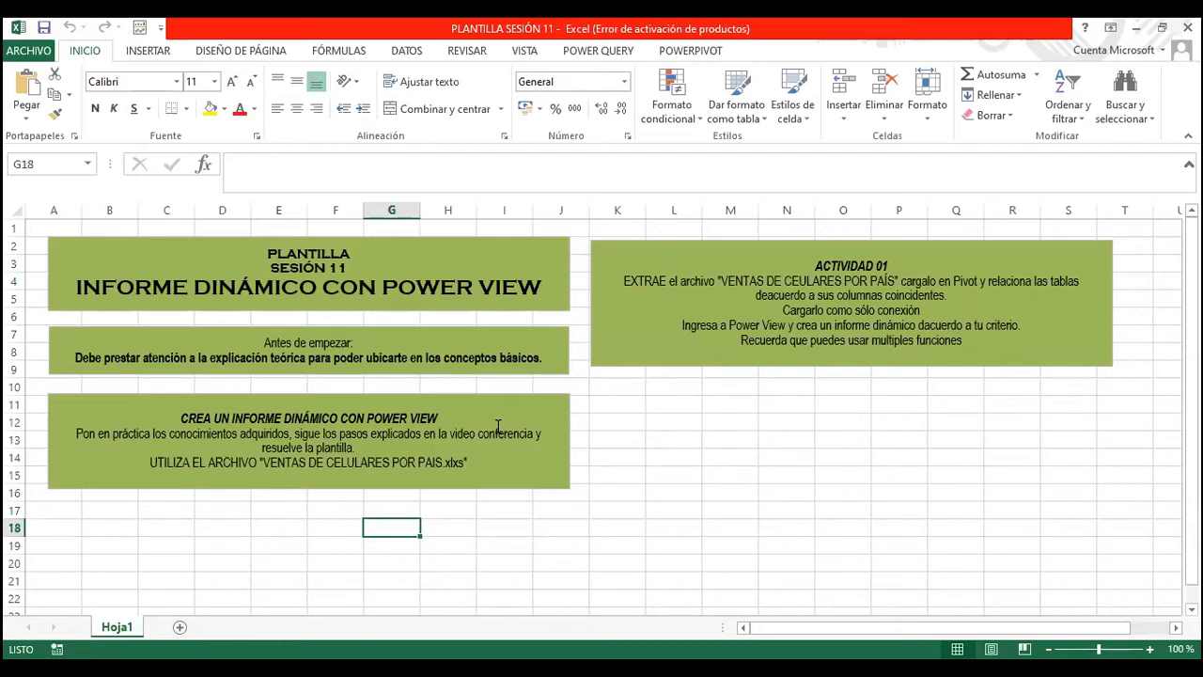
- Add a new blank worksheet after Hoja1
left_click(180, 626)
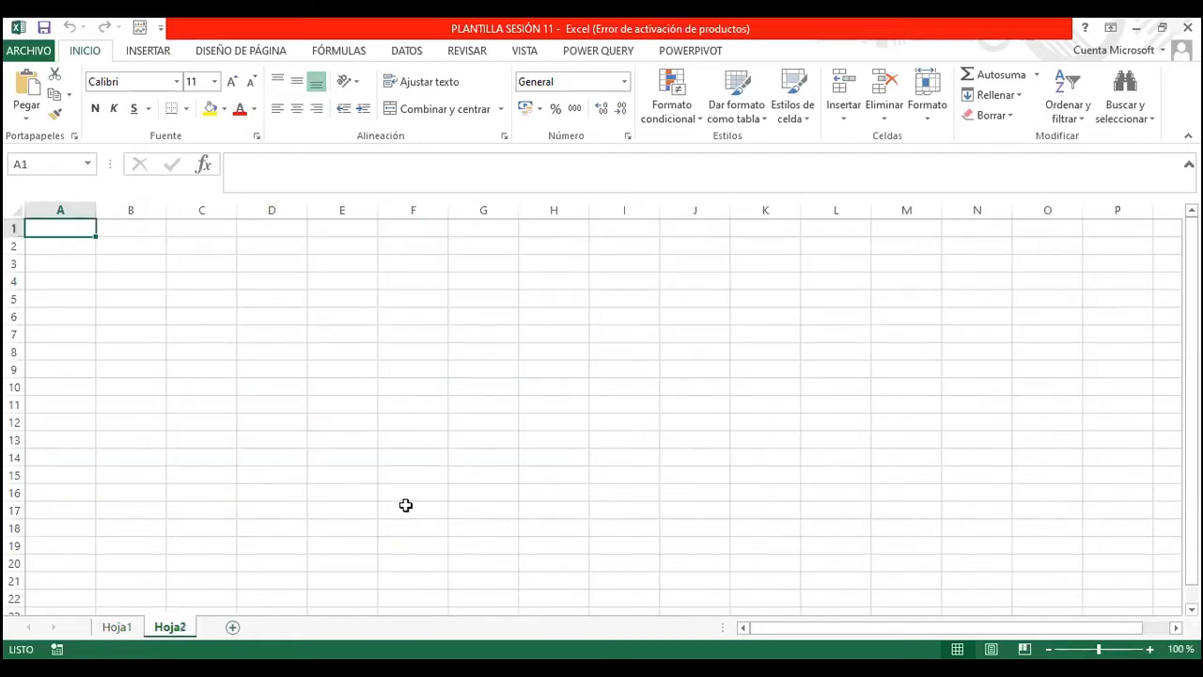
left_click_drag(56, 245, 625, 510)
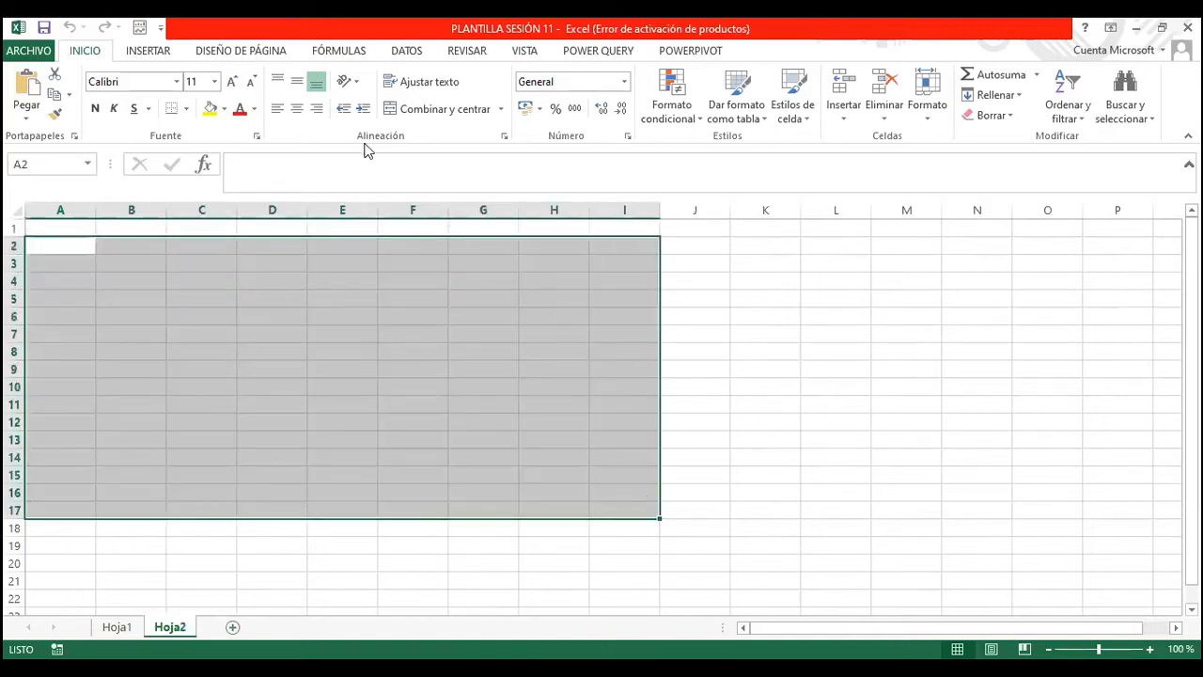
key("shift+BackSpace")
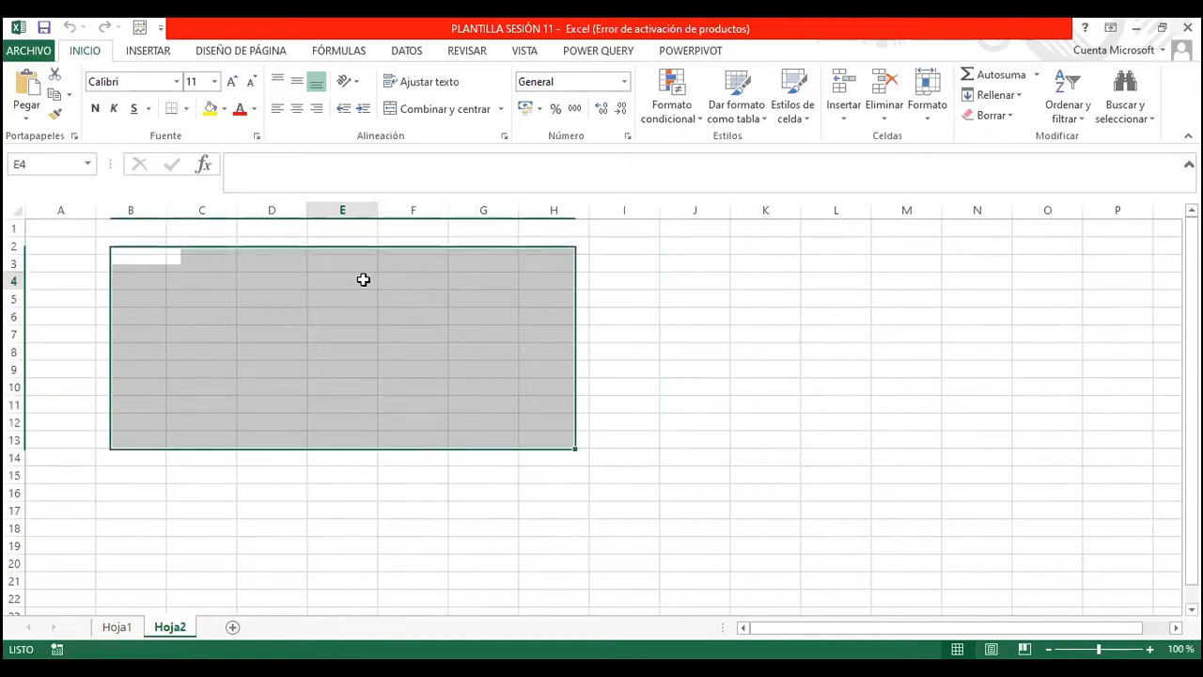
left_click(785, 452, "shift")
key("shift+BackSpace")
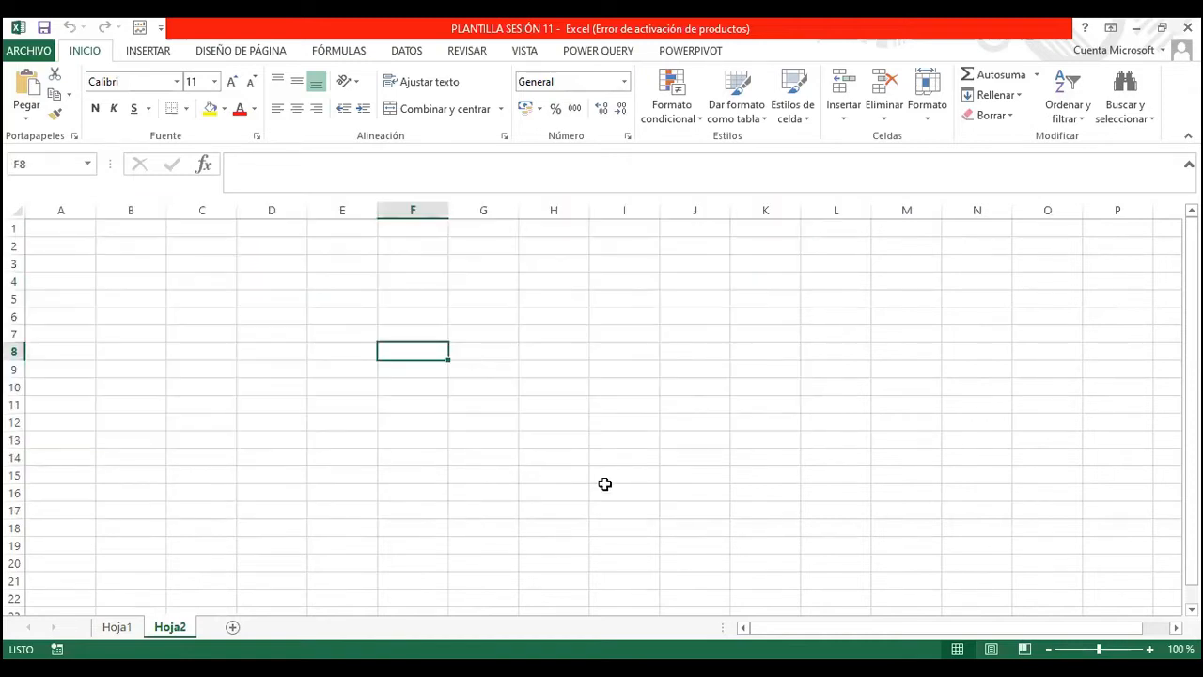
key("shift+Right")
key("shift+Right")
key("shift+Right")
key("shift+Right")
key("shift+Right")
key("shift+Right")
key("shift+Right")
key("shift+Right")
key("shift+Down")
key("shift+Down")
key("shift+Down")
key("shift+Down")
key("shift+Down")
key("shift+Down")
key("shift+Down")
key("shift+Down")
key("shift+Down")
key("shift+Down")
key("shift+Down")
key("shift+Down")
key("shift+Down")
key("shift+Down")
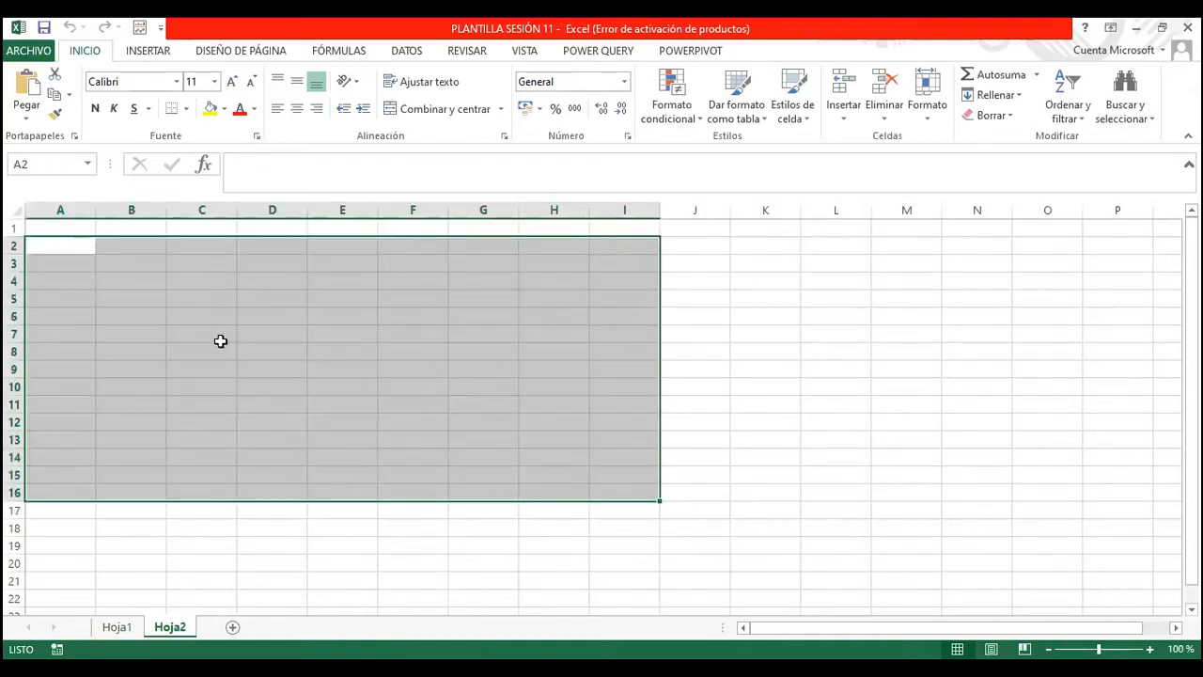
left_click(318, 335)
left_click(184, 348)
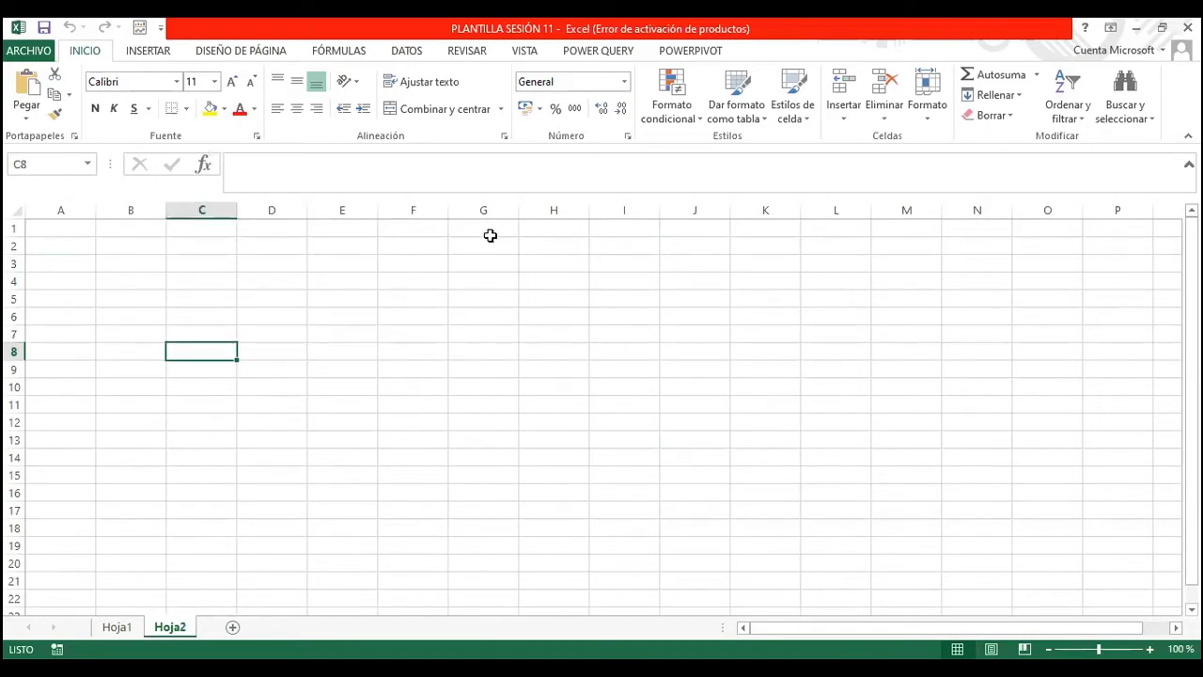
left_click(136, 626)
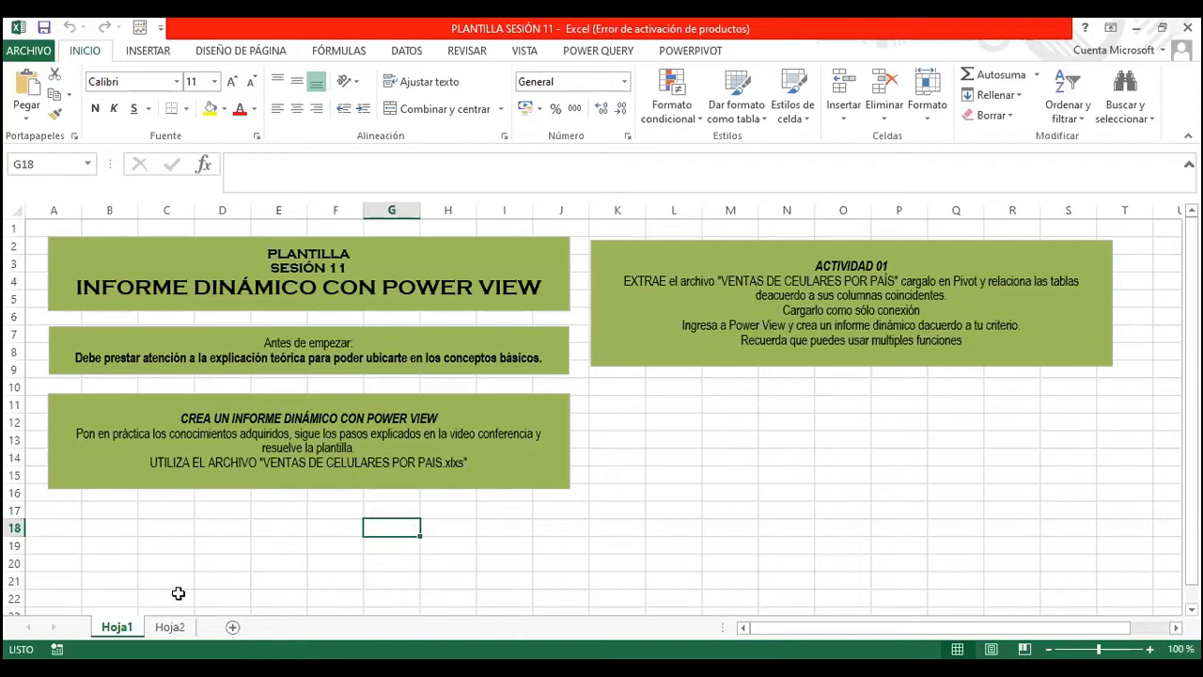
left_click(170, 627)
left_click(152, 311)
left_click(139, 278)
left_click(169, 333)
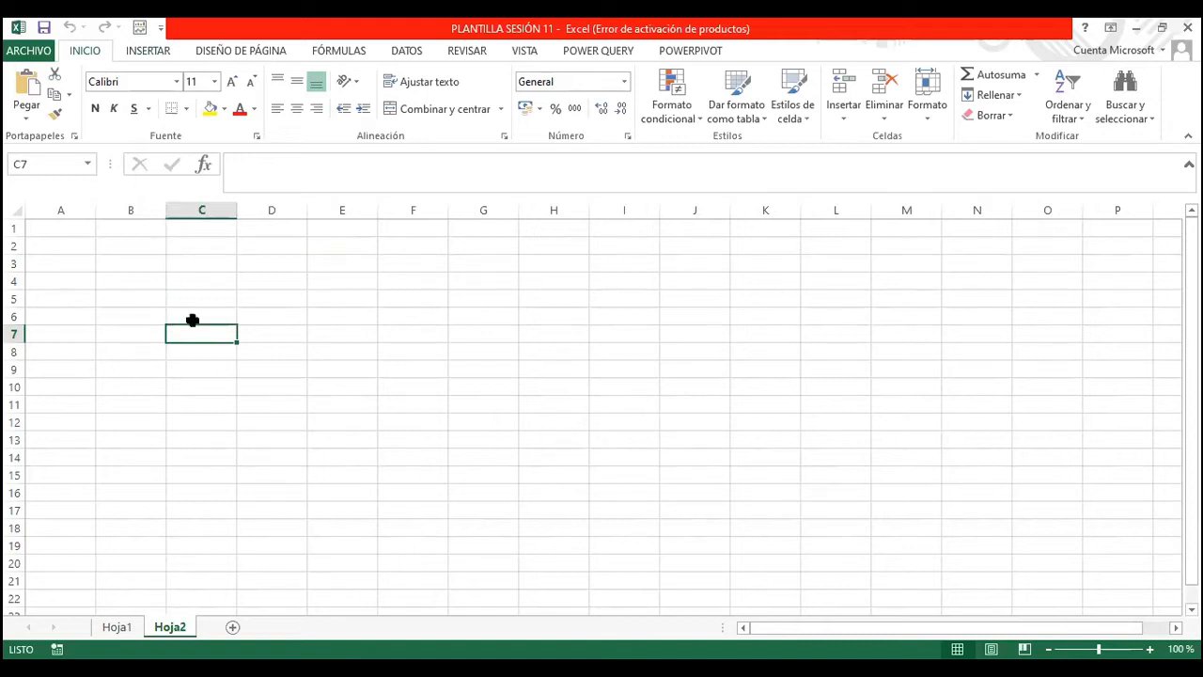
left_click_drag(84, 279, 102, 279)
left_click_drag(626, 522, 626, 517)
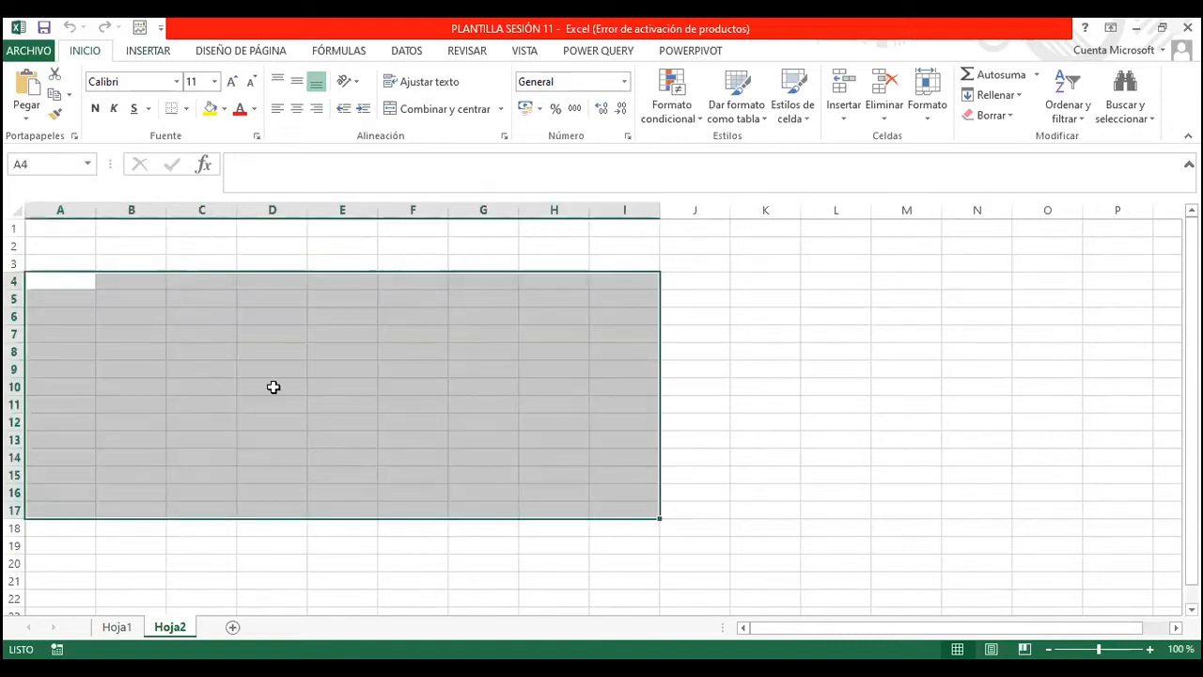
left_click(299, 420)
left_click(148, 329)
- Return to Hoja1 and read the ACTIVIDAD 01 instructions about loading, relating and reporting on the sales file
left_click(127, 627)
left_click(397, 594)
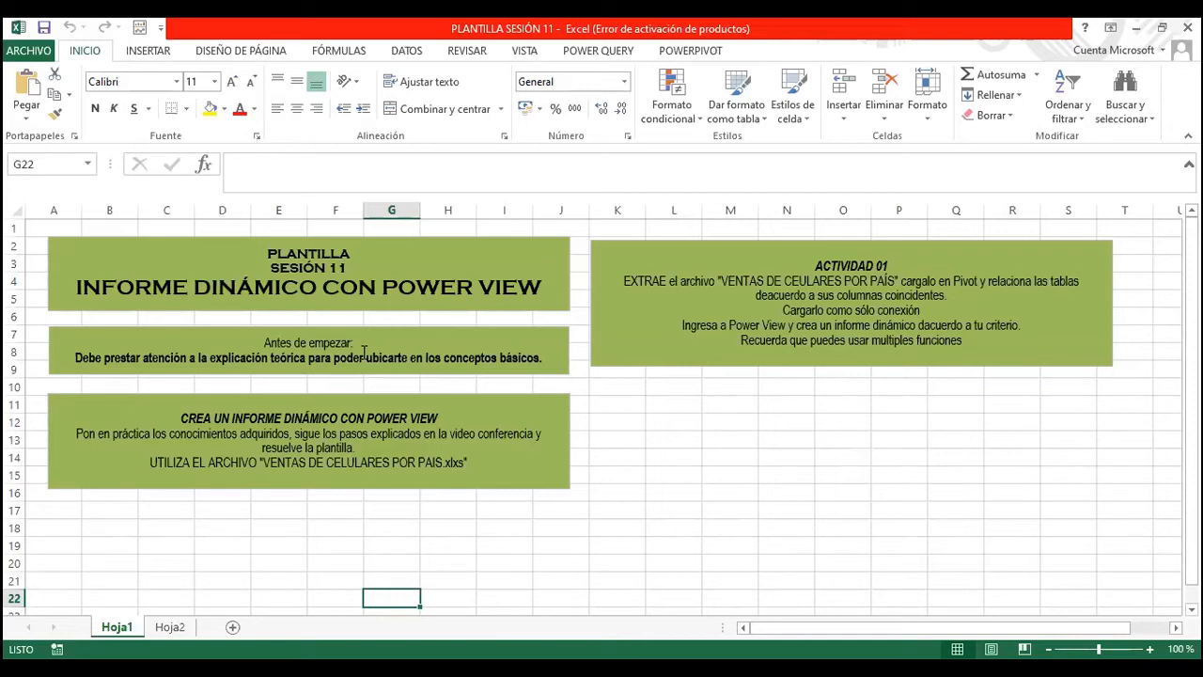
left_click(842, 404)
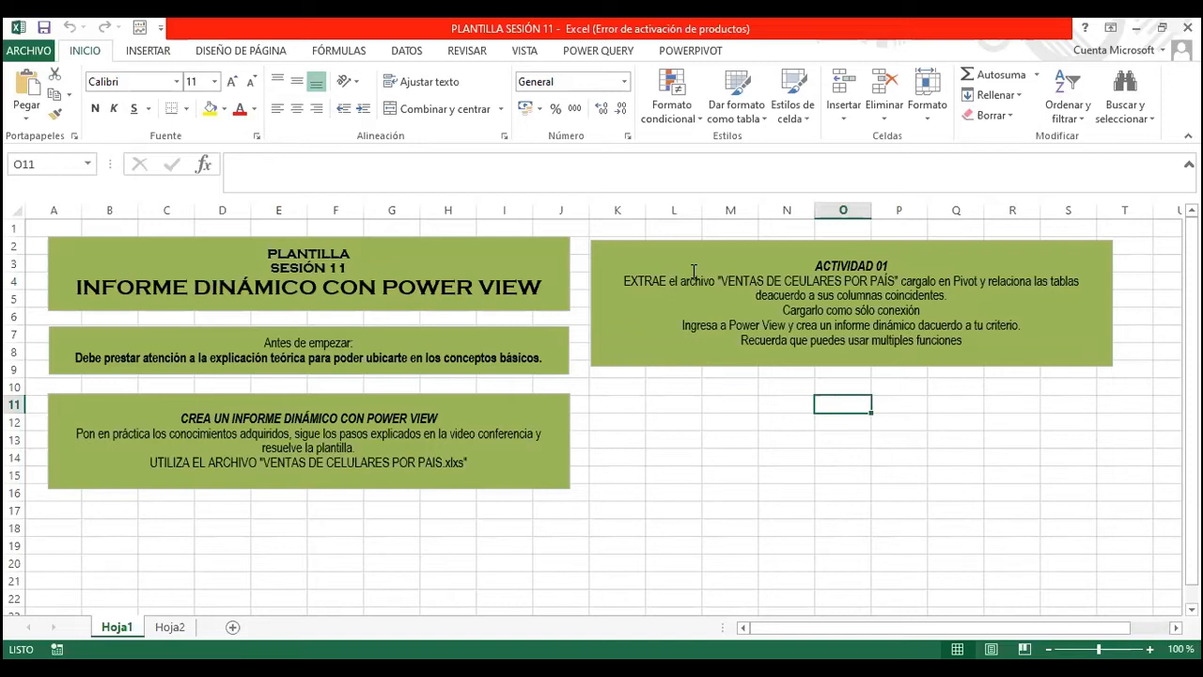
left_click(910, 467)
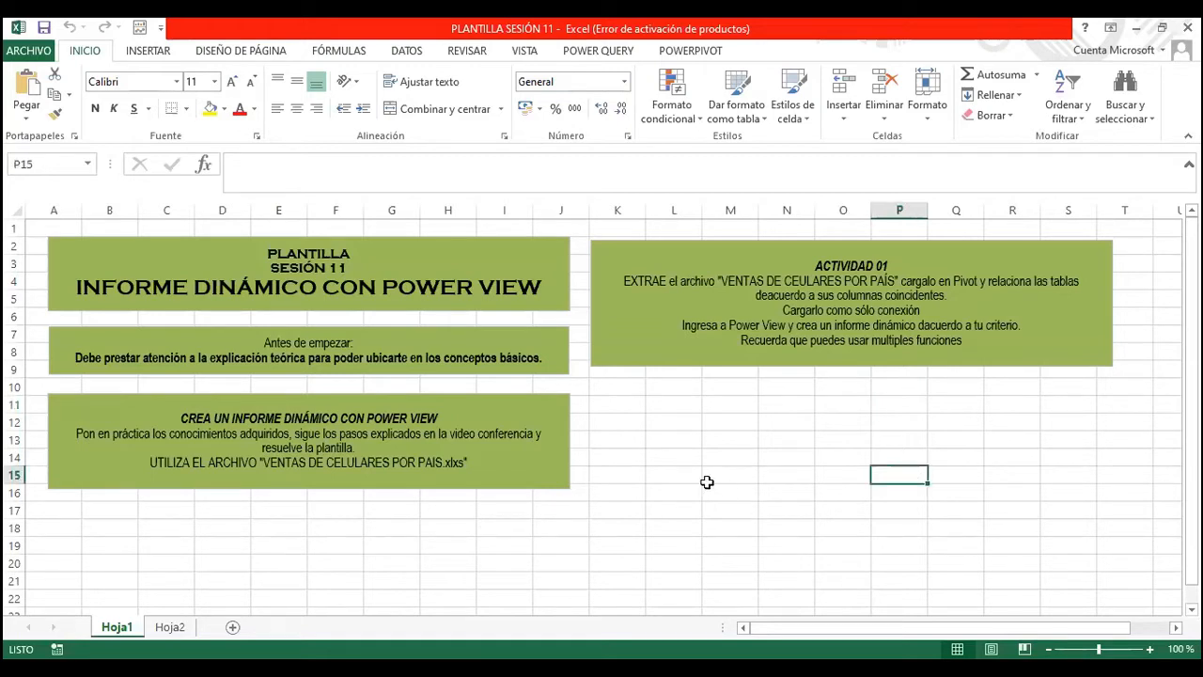
left_click(707, 479)
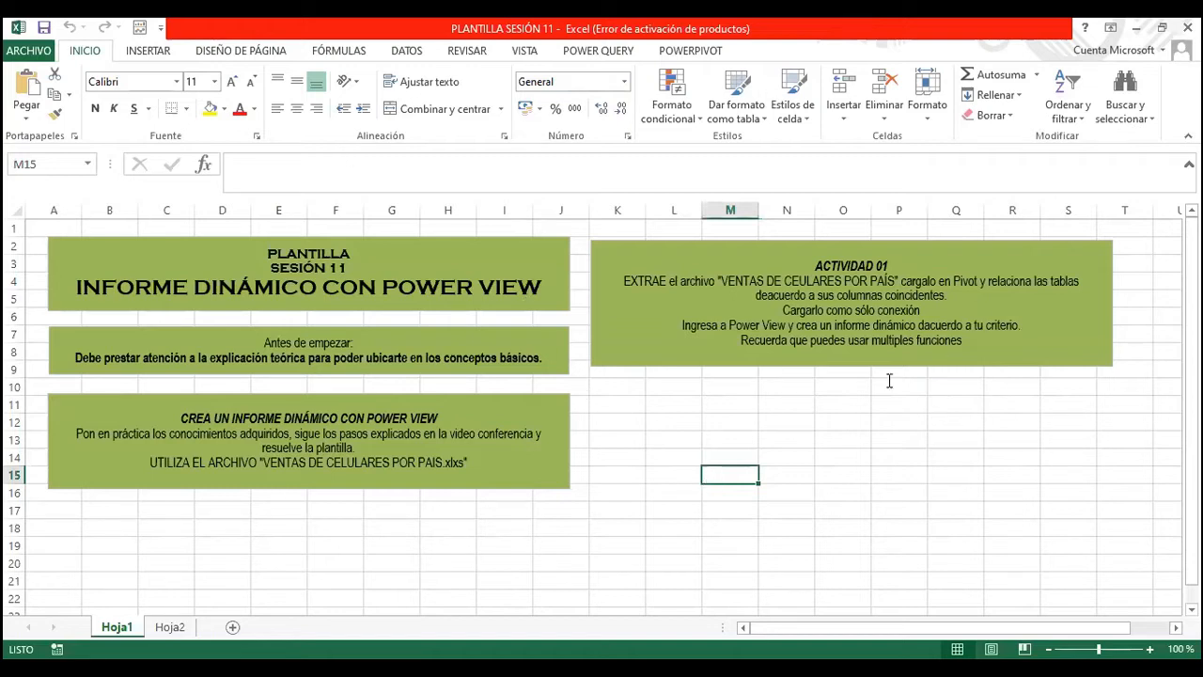
left_click(695, 475)
left_click(683, 362)
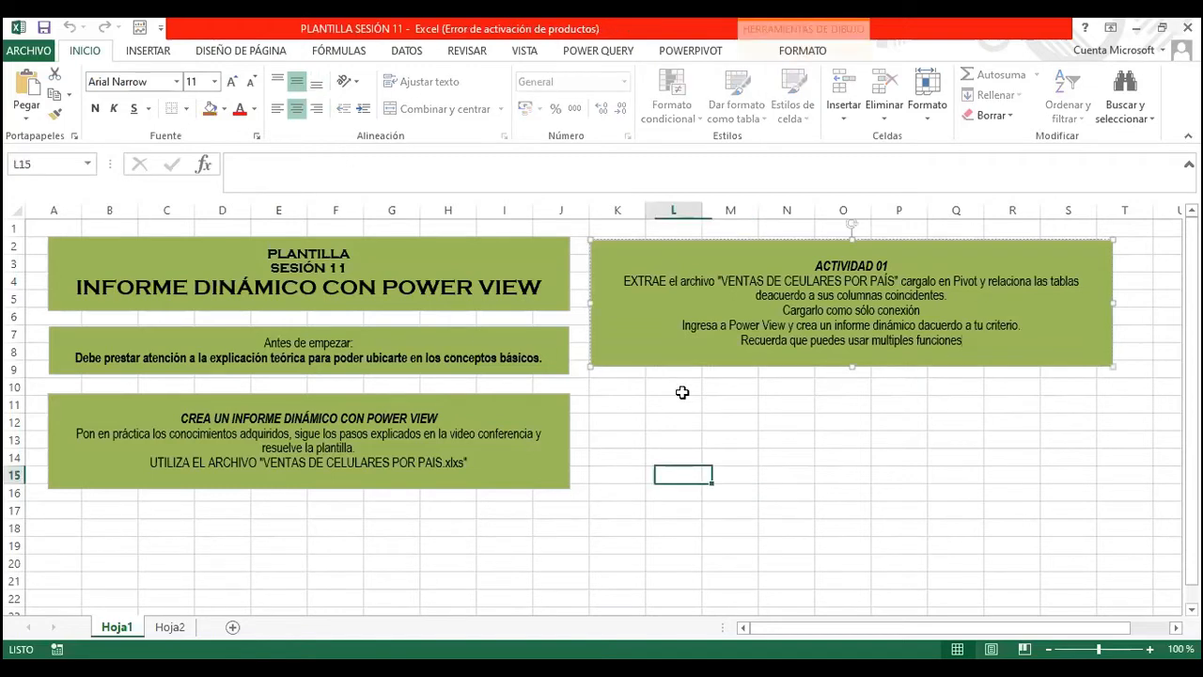
key("Escape")
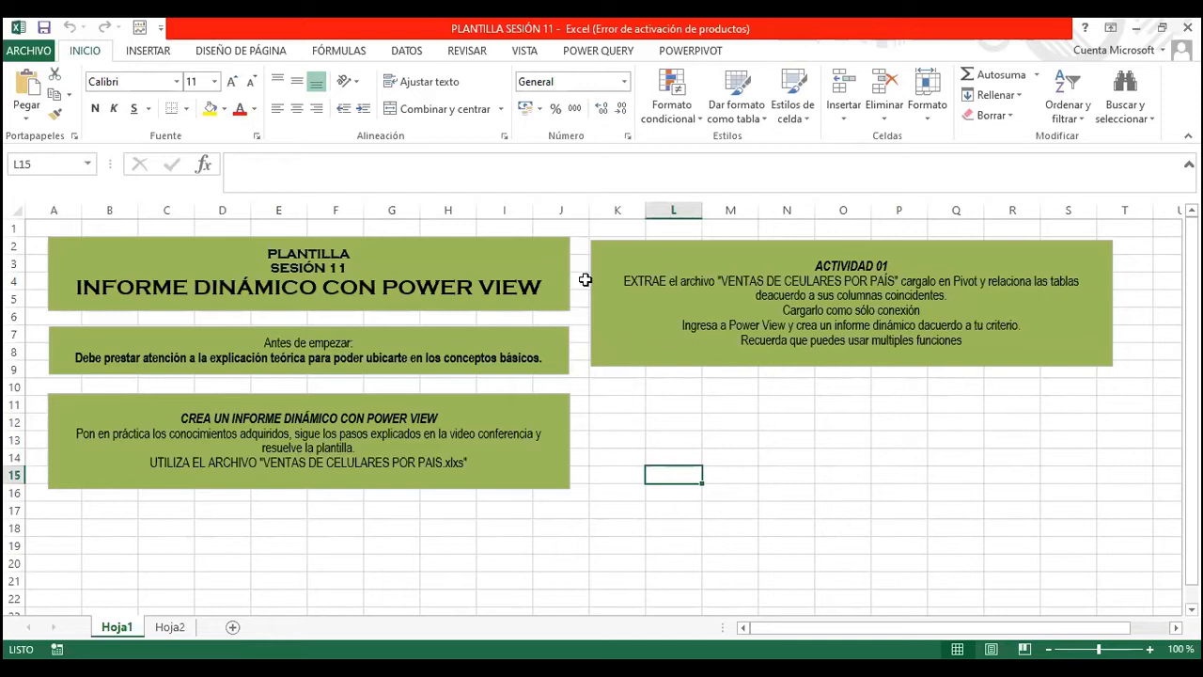
- Start a Power Query import from the Excel workbook VENTAS DE CELULARES POR PAÍS
left_click(601, 51)
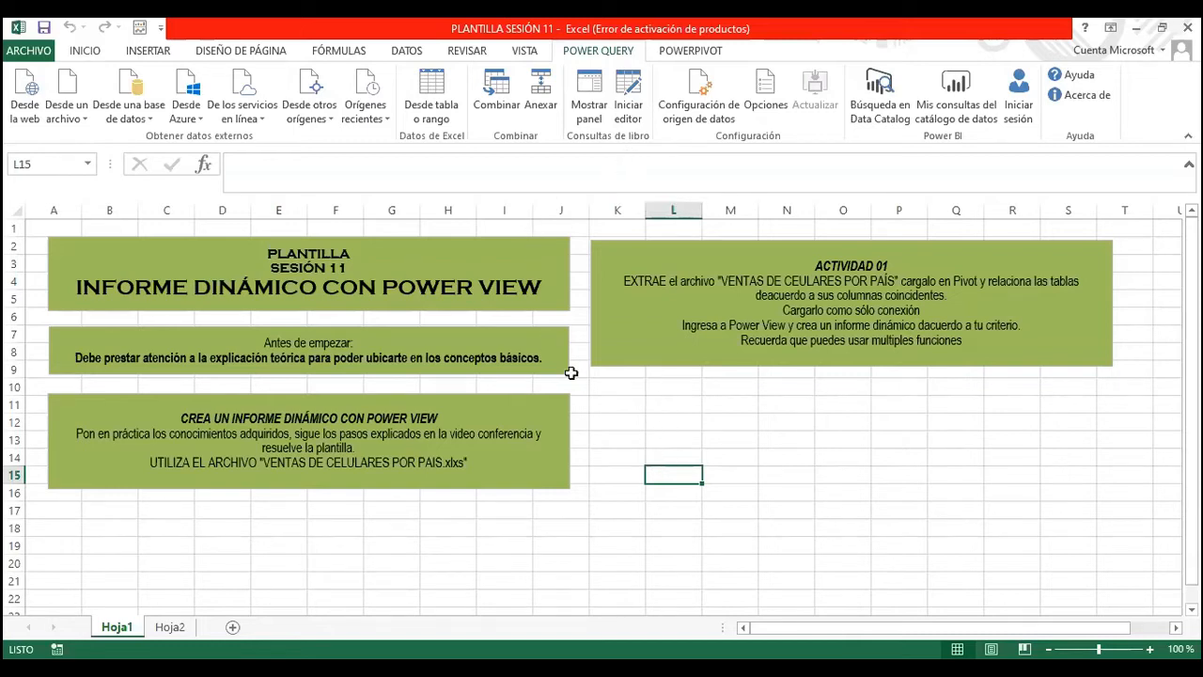
left_click(618, 395)
left_click(84, 115)
left_click(340, 214)
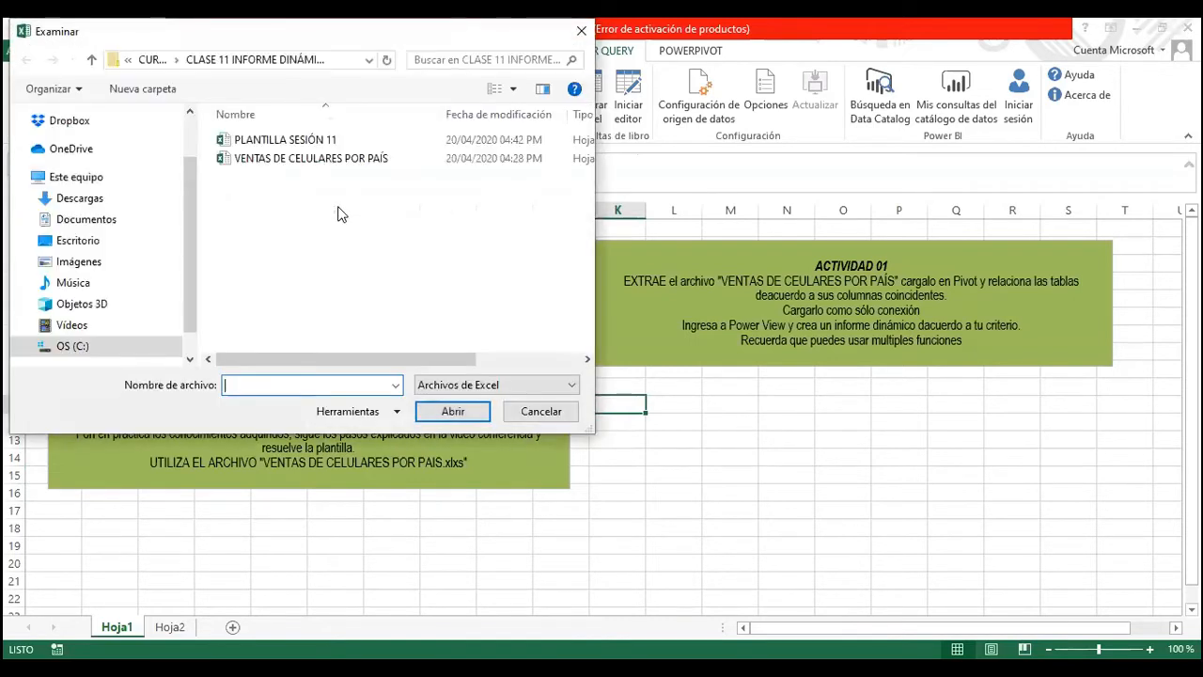
left_click(357, 159)
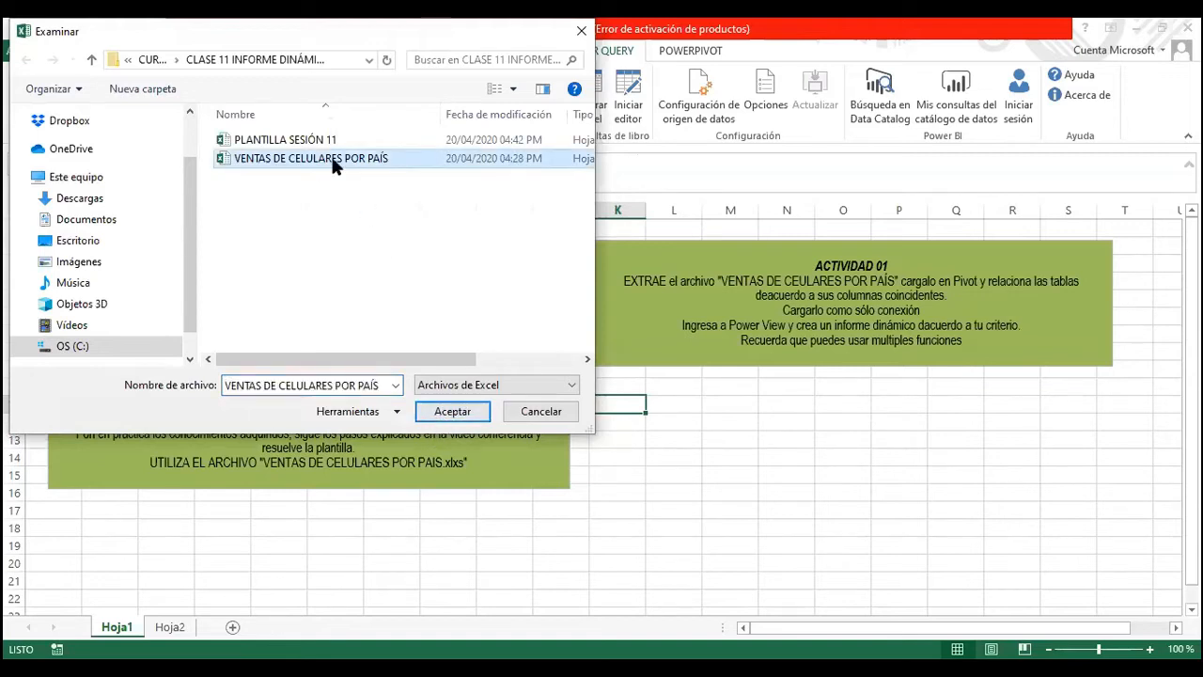
left_click(474, 411)
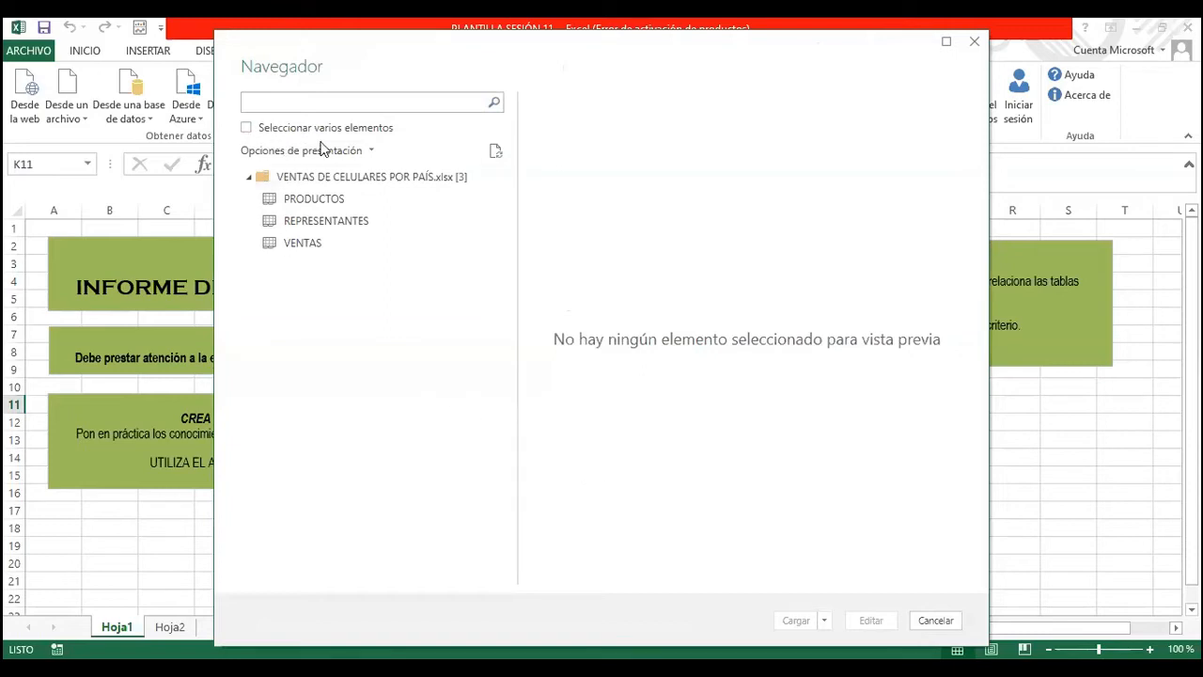
- Enable selecting multiple items, choose the PRODUCTOS, REPRESENTANTES and VENTAS tables, and load them into the query editor for editing
left_click(246, 127)
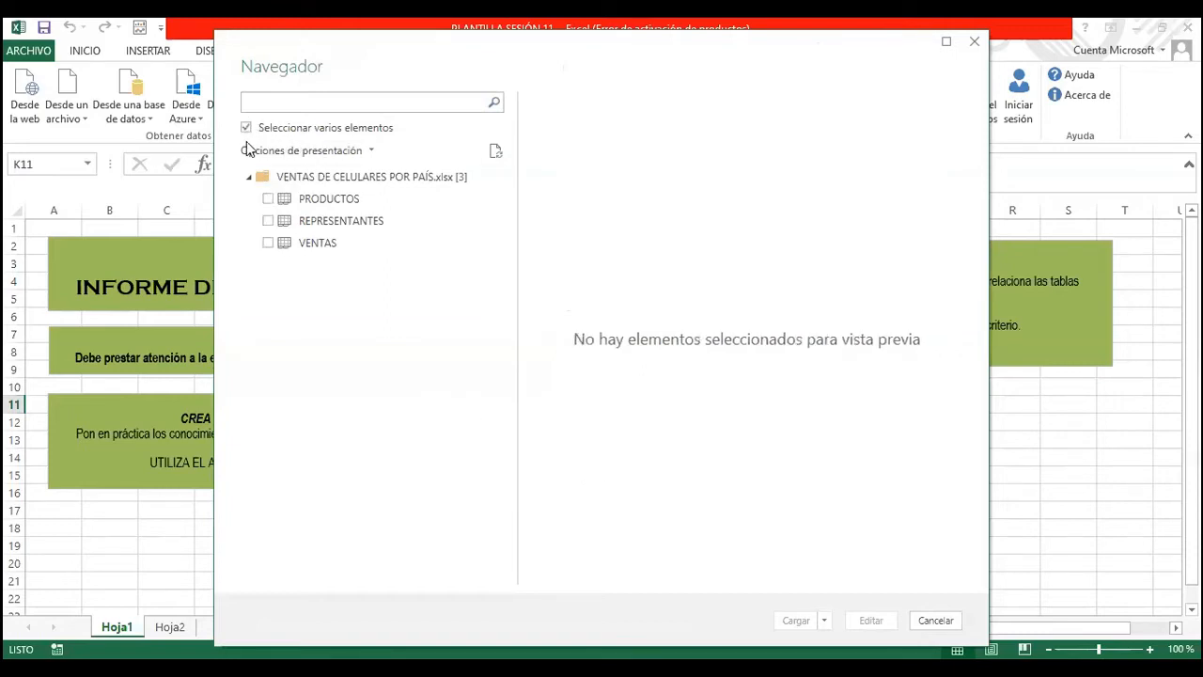
left_click(268, 199)
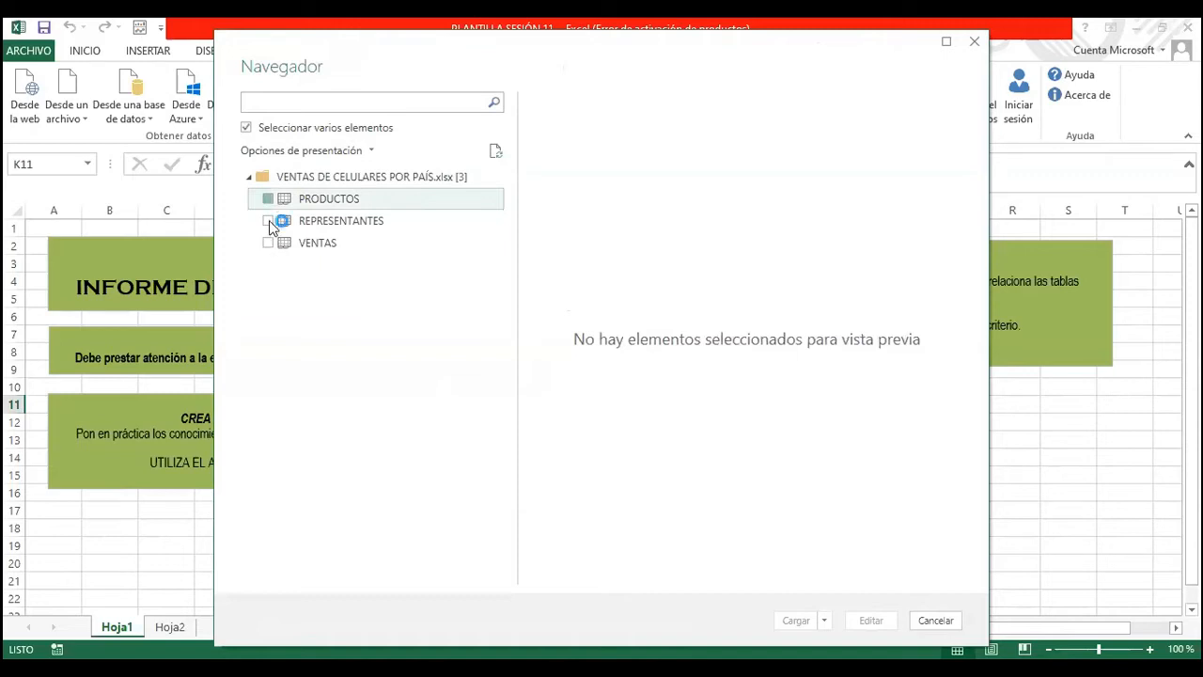
left_click(268, 221)
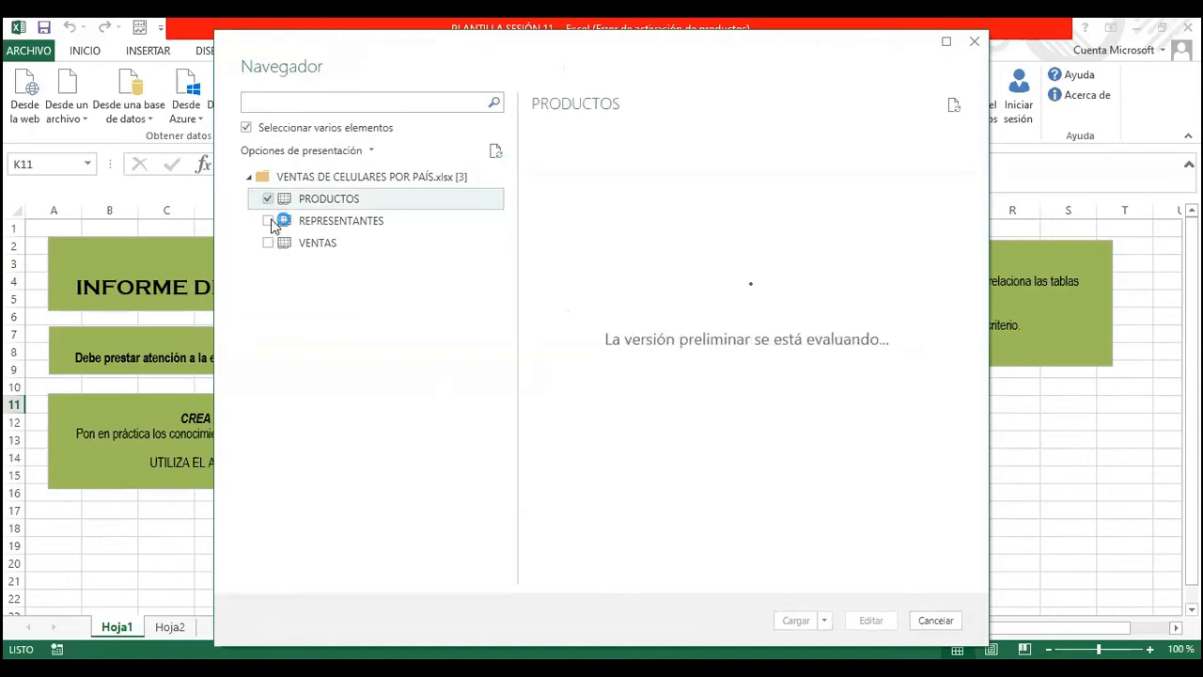
left_click(268, 242)
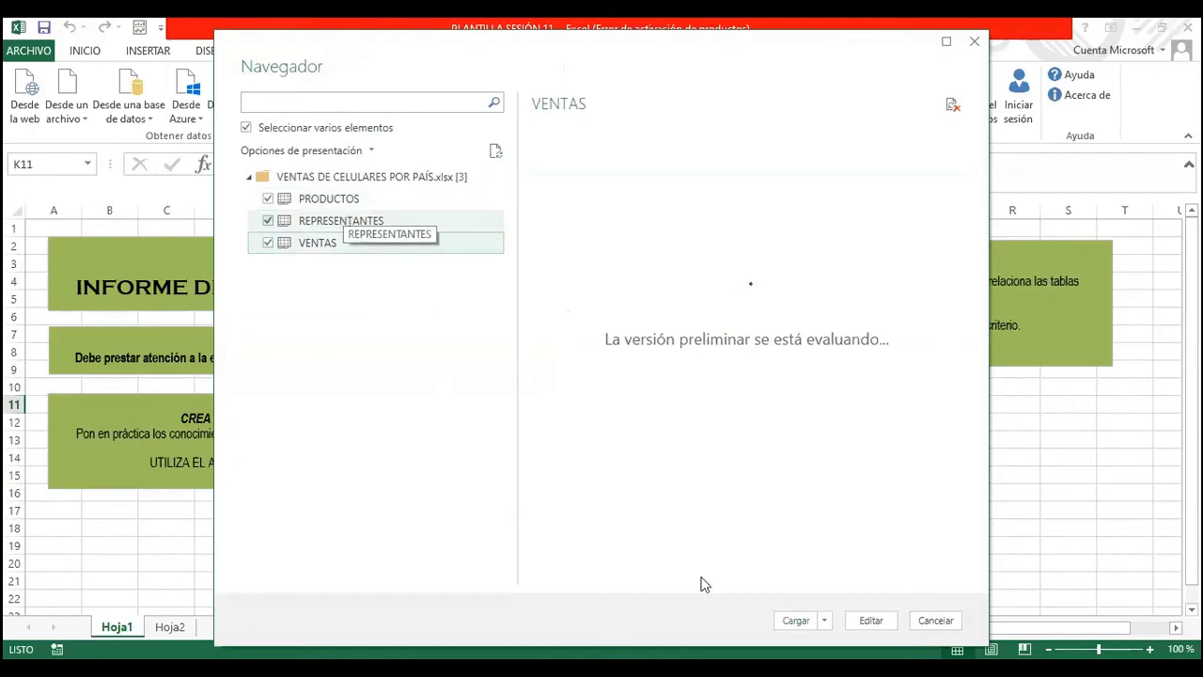
left_click(865, 627)
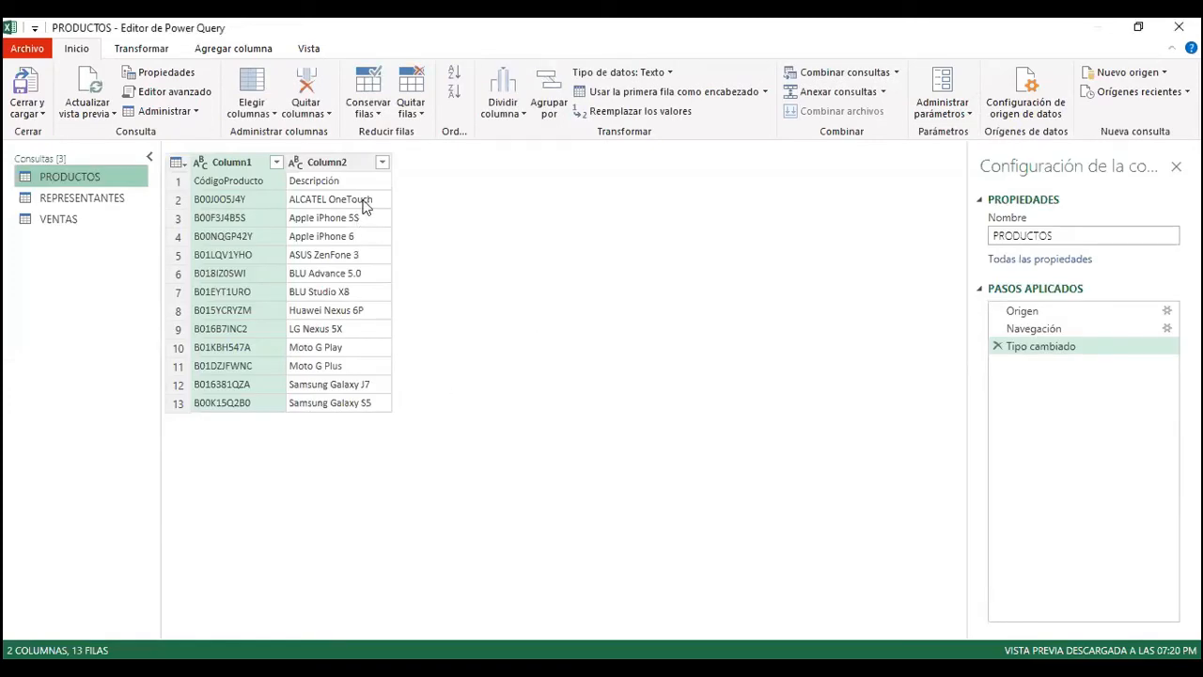
- Compare the headers of the three queries and promote the first row of PRODUCTOS to column headers
left_click(104, 199)
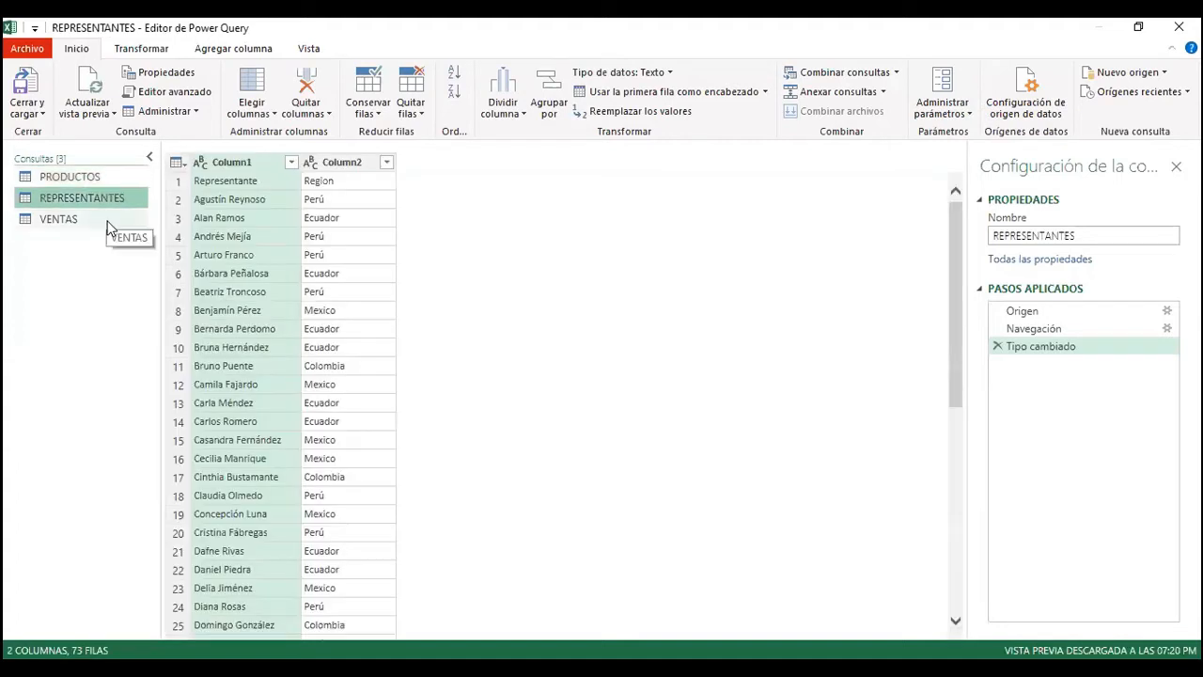
left_click(111, 216)
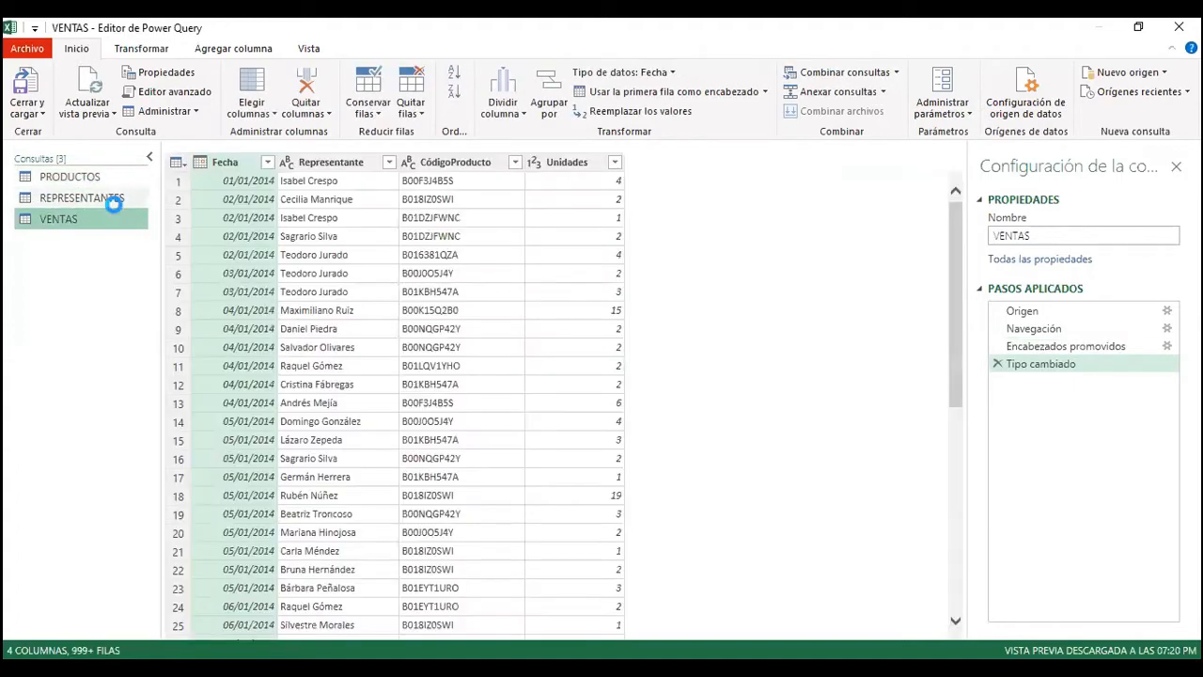
left_click(119, 191)
left_click(119, 185)
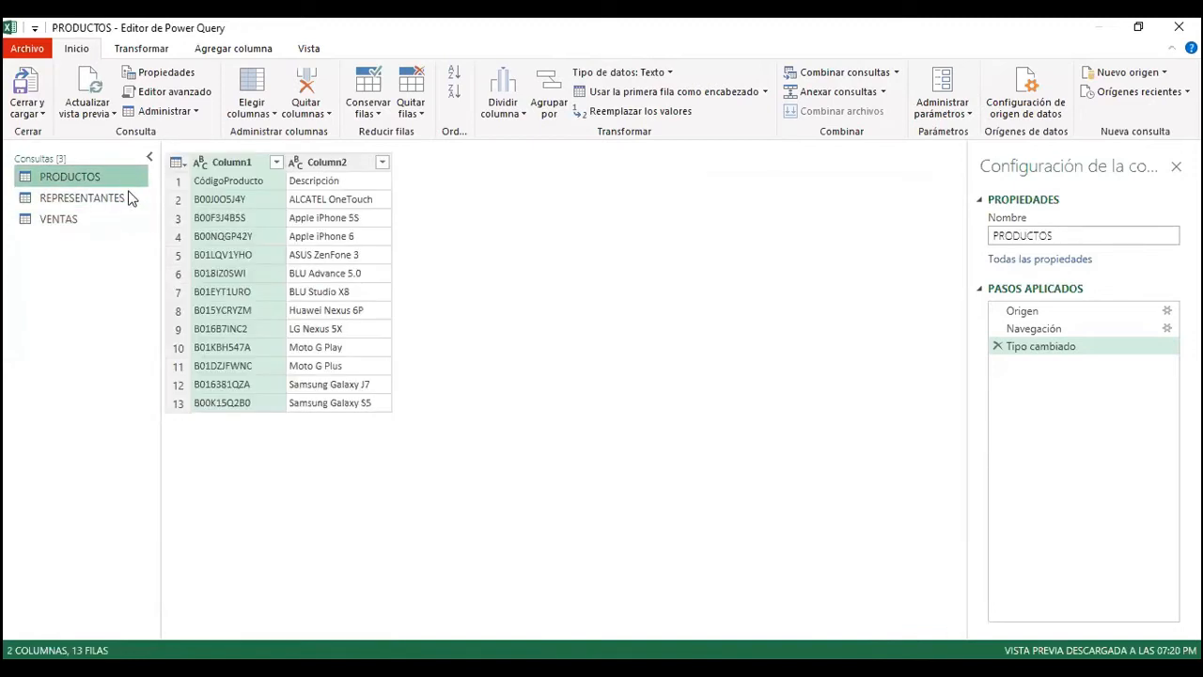
left_click(242, 218)
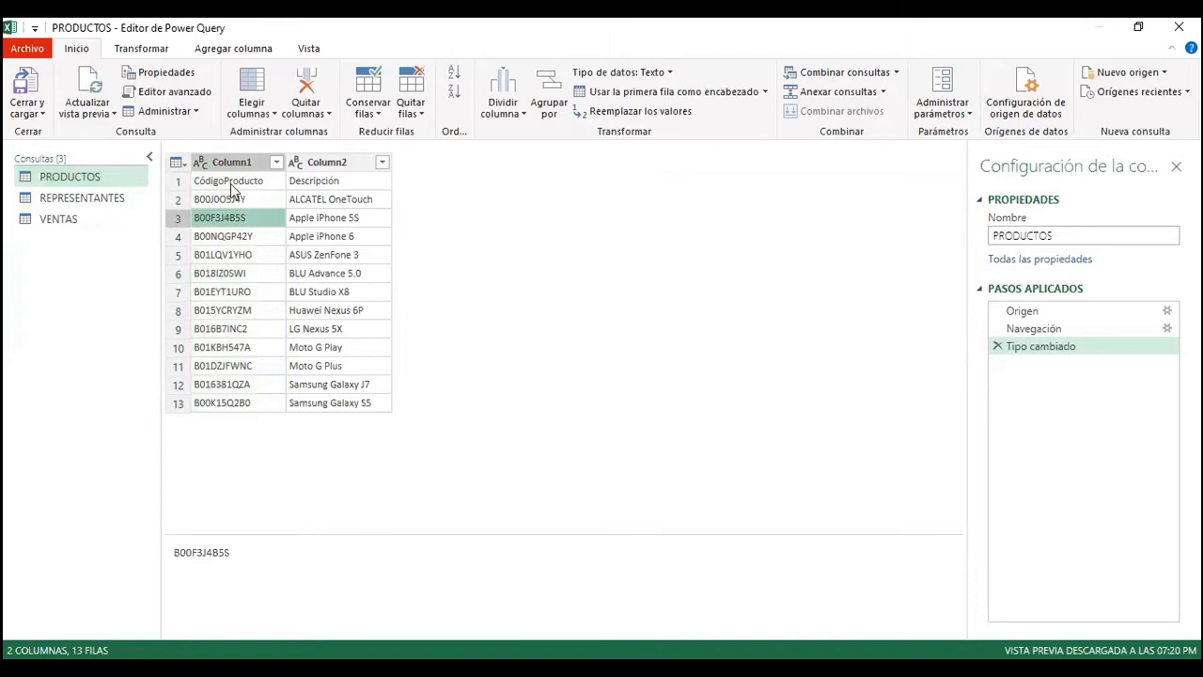
left_click(222, 185)
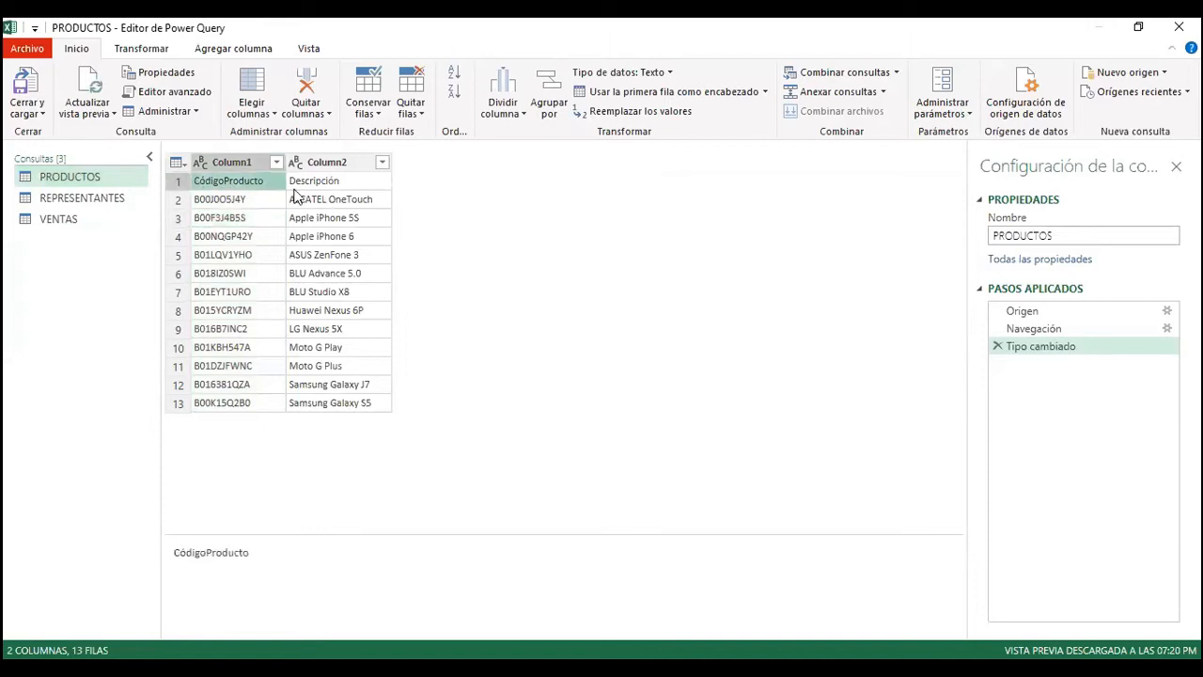
left_click(256, 196)
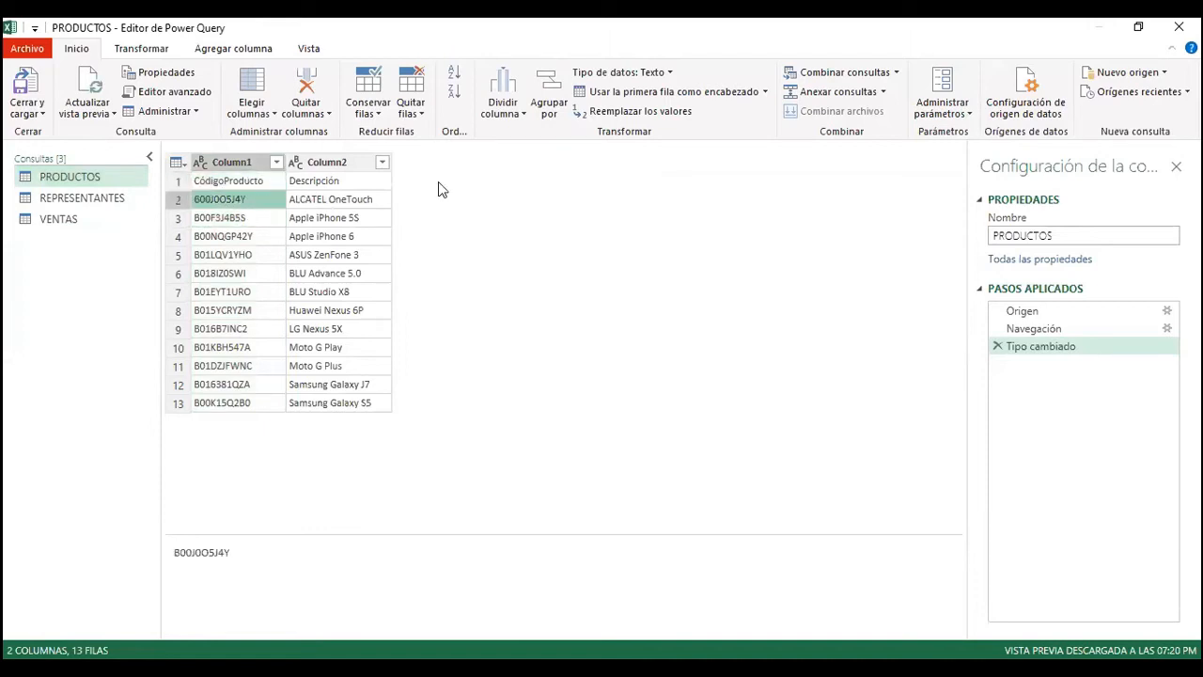
left_click(677, 91)
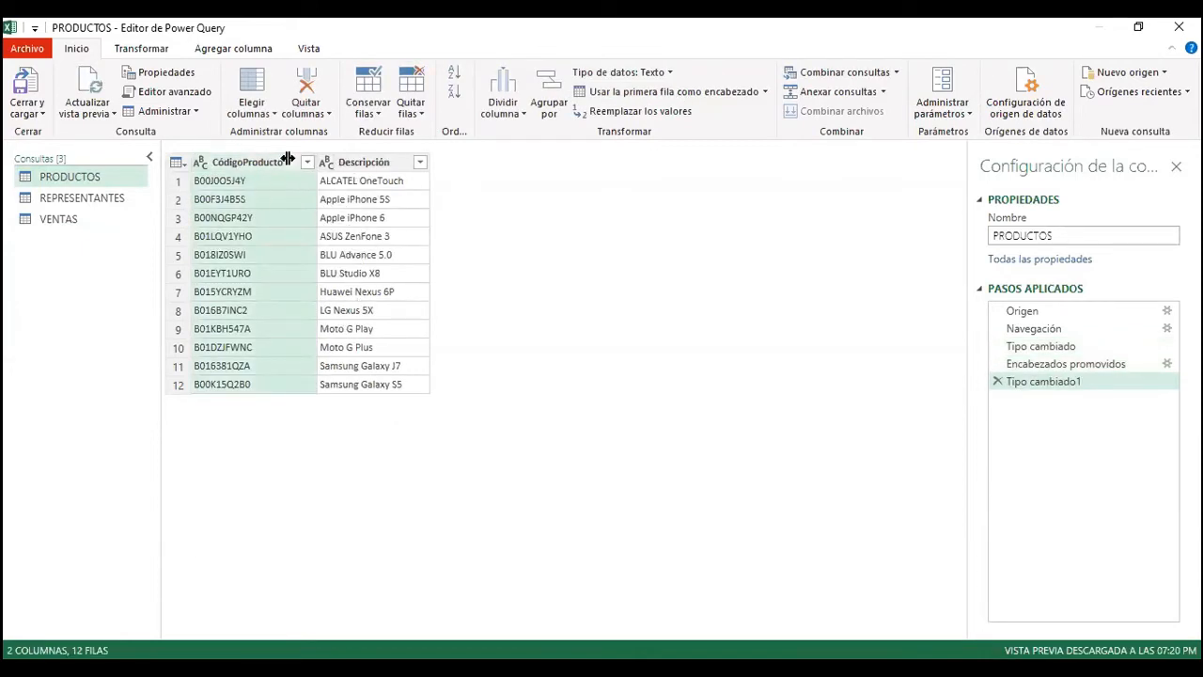
- Promote the first row of the REPRESENTANTES query to column headers and look through its rows
left_click(90, 205)
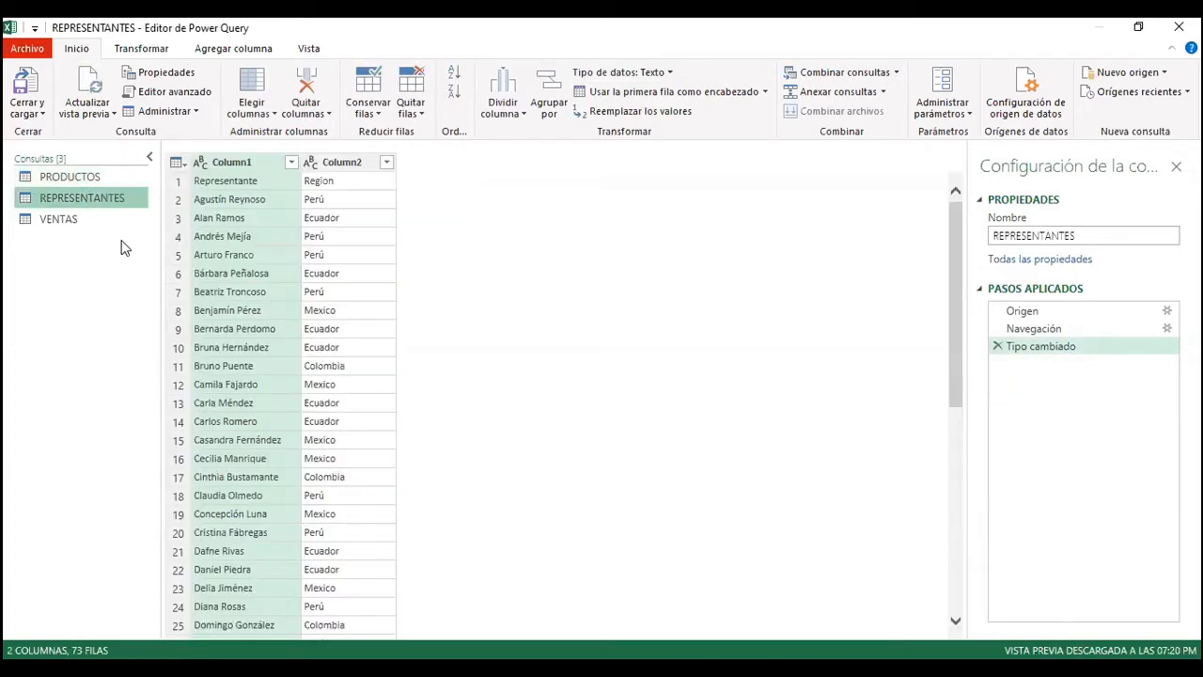
left_click(273, 188)
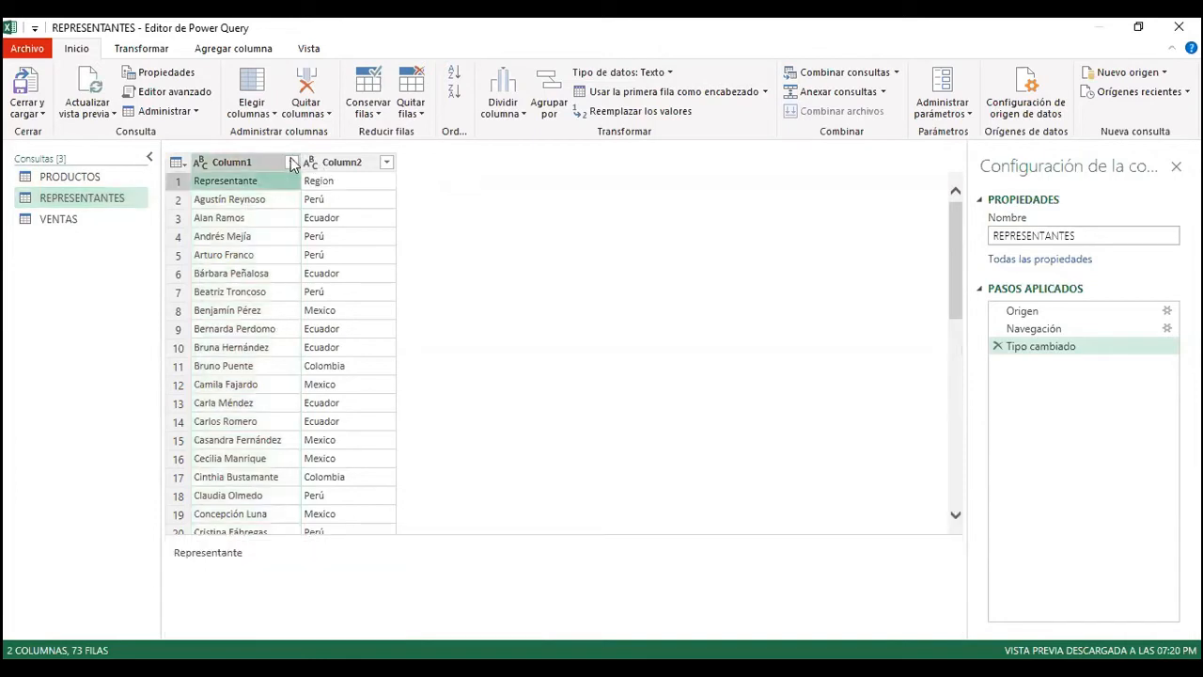
left_click(619, 94)
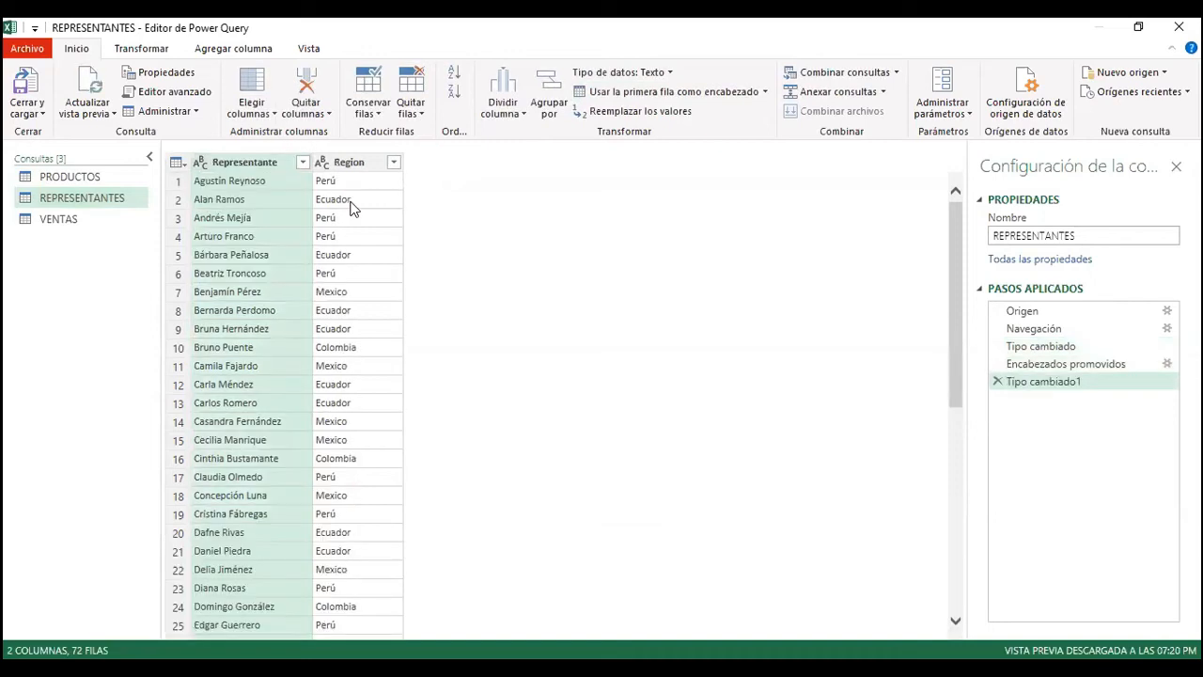
scroll(268, 286, "down", 2)
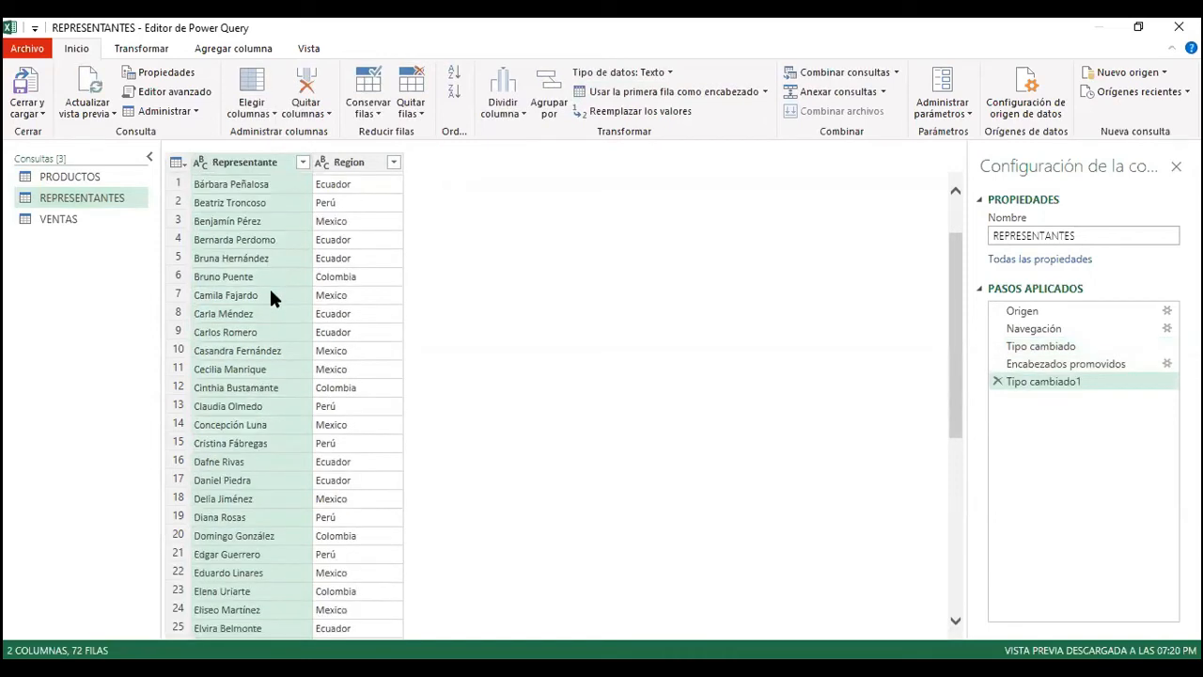
- Add a month name column (Nombre del mes) to the VENTAS query, extracted from the Fecha column
scroll(268, 288, "up", 2)
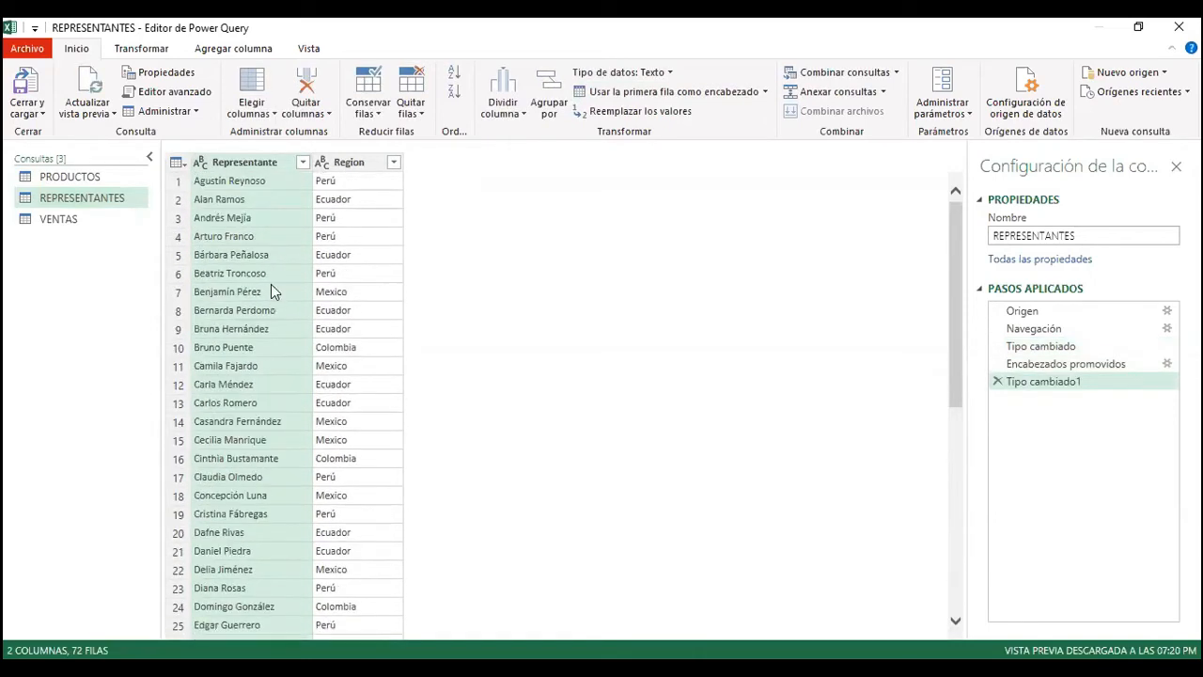
left_click(66, 228)
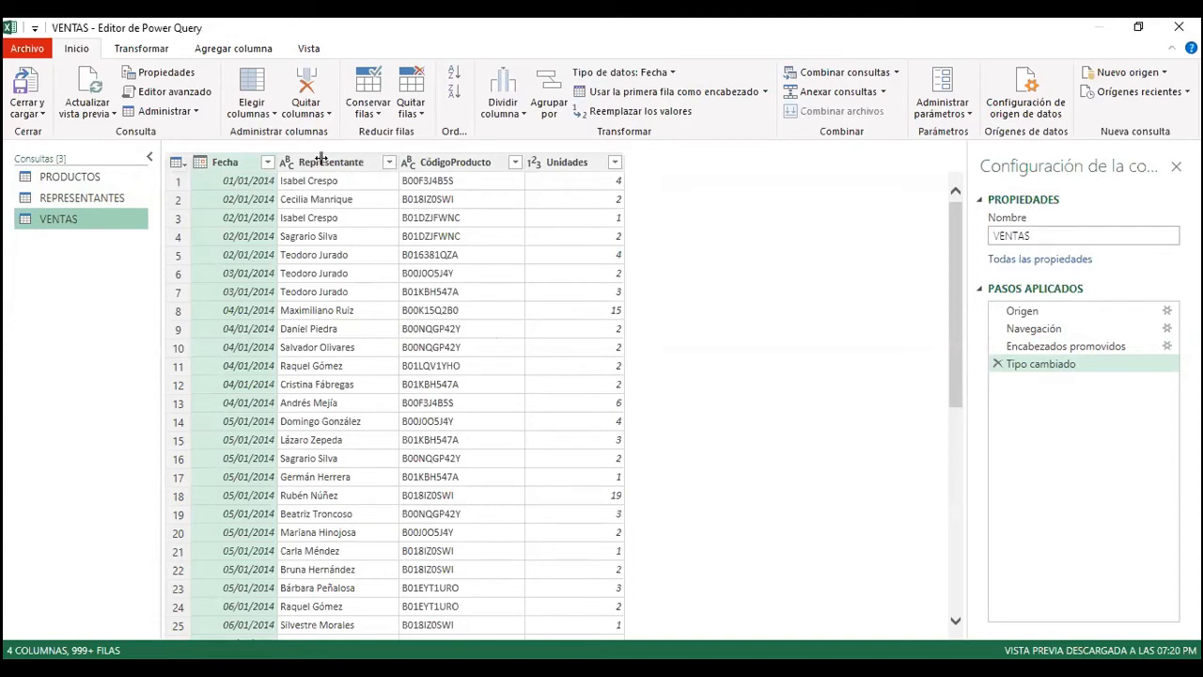
left_click(238, 164)
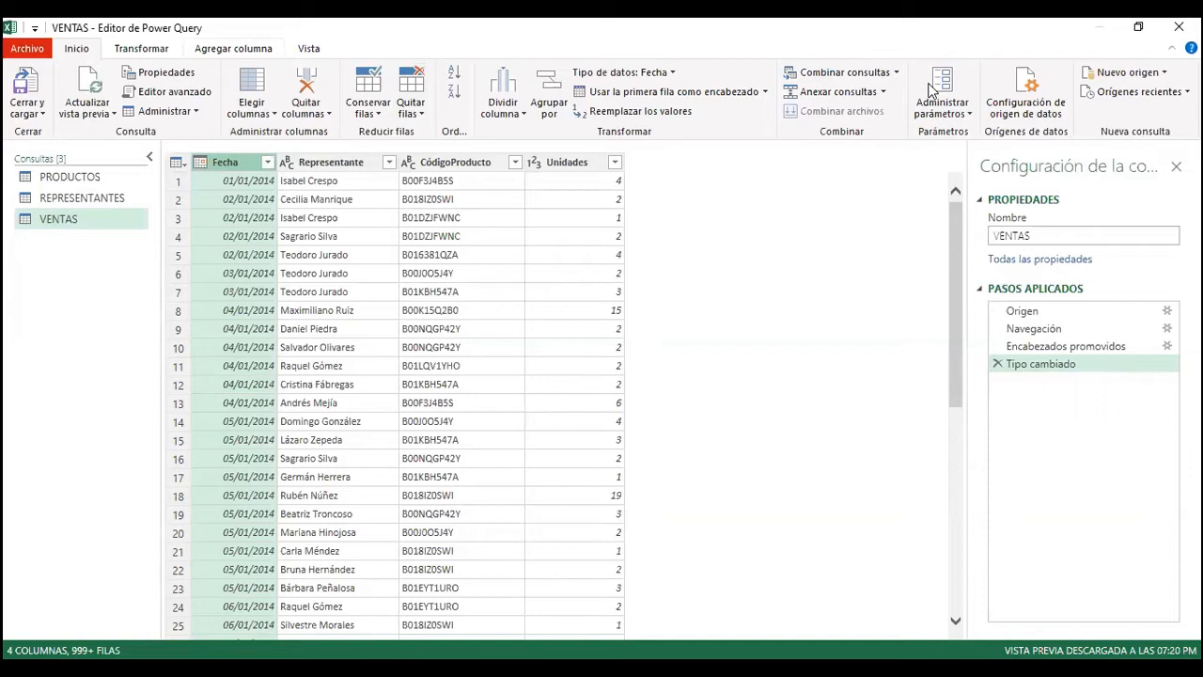
scroll(700, 98, "down", 2)
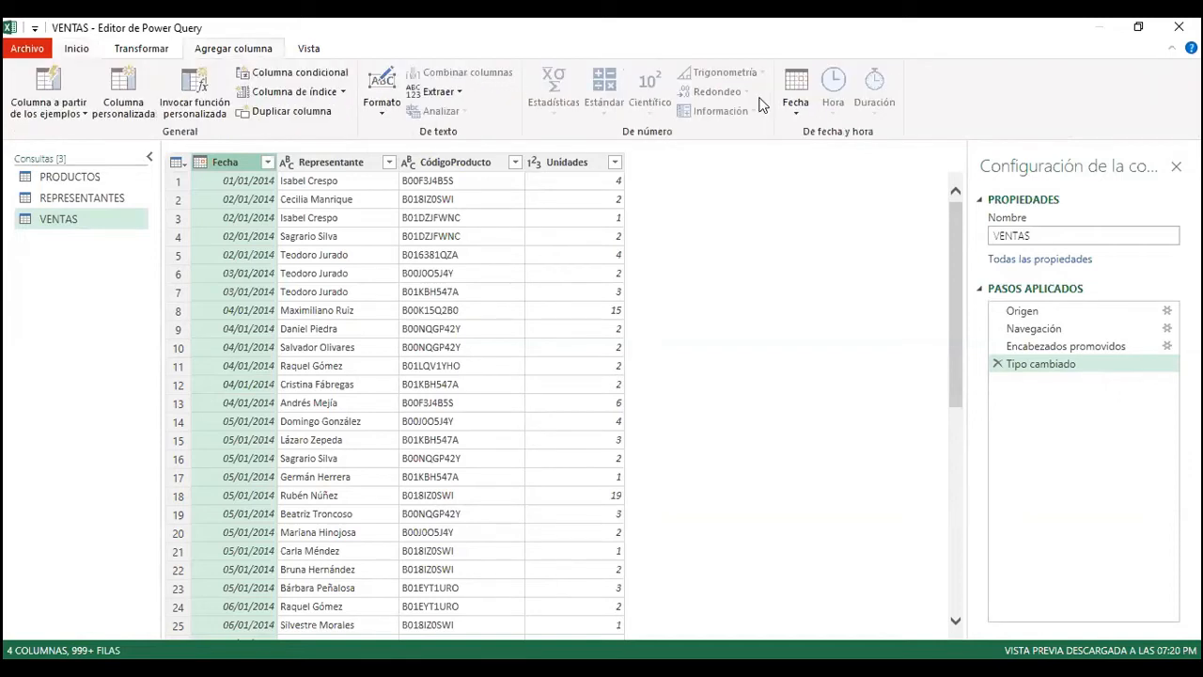
left_click(795, 104)
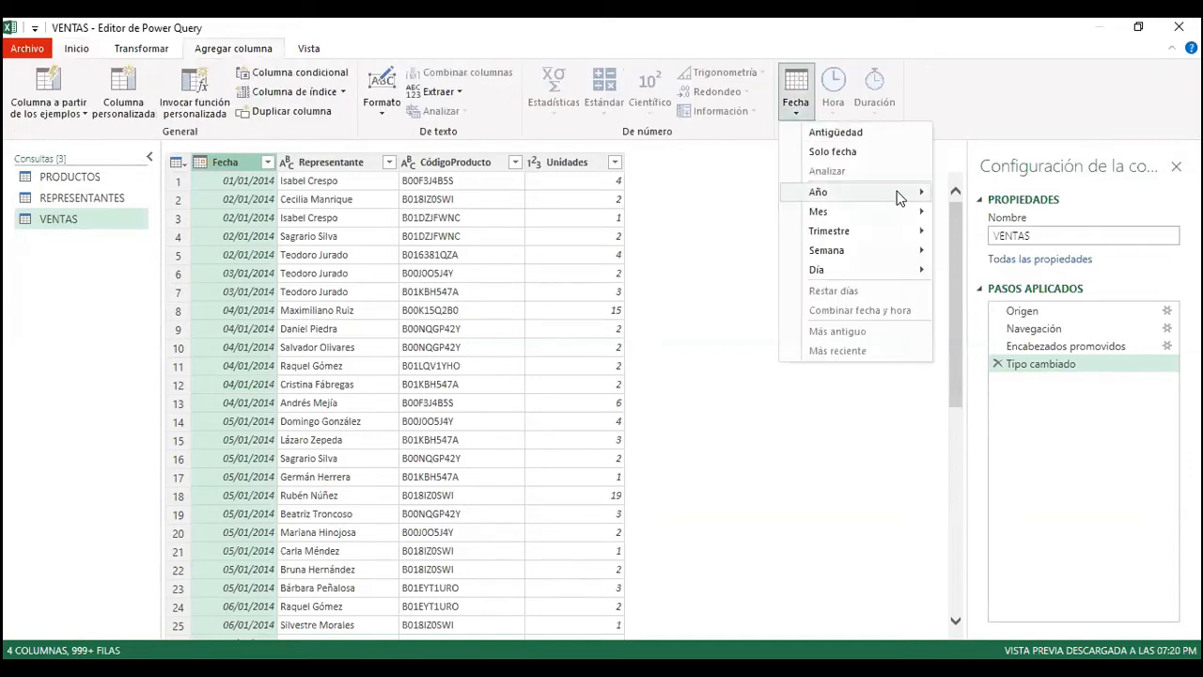
mouse_move(874, 211)
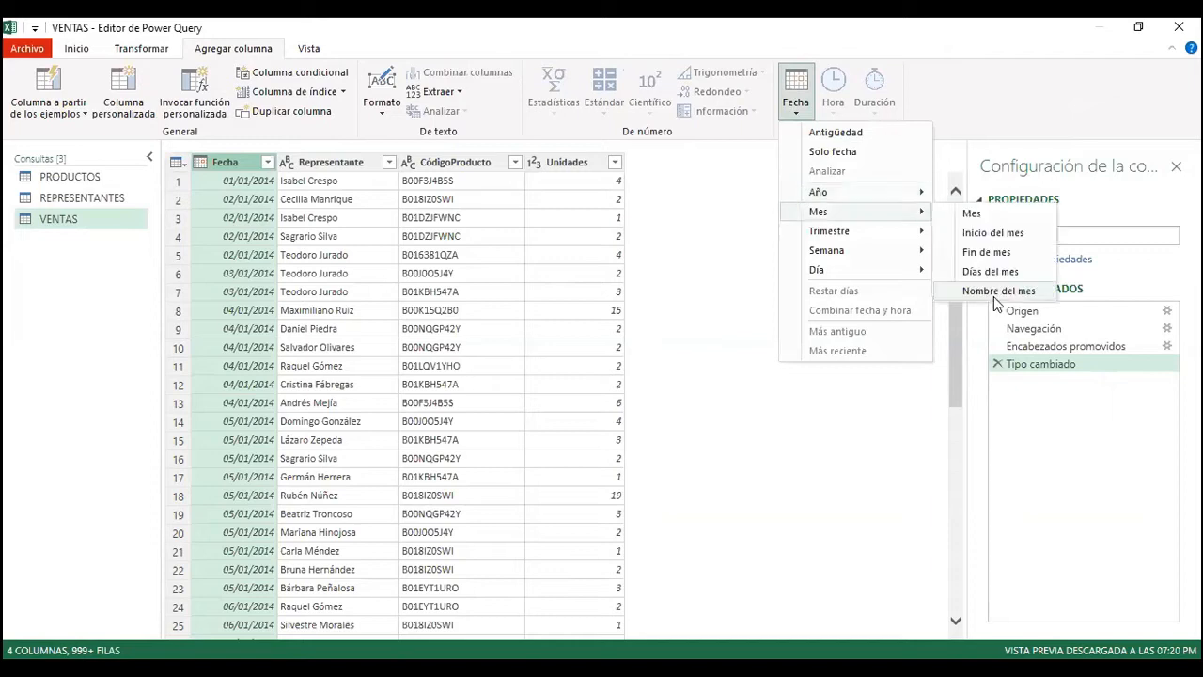
left_click(996, 291)
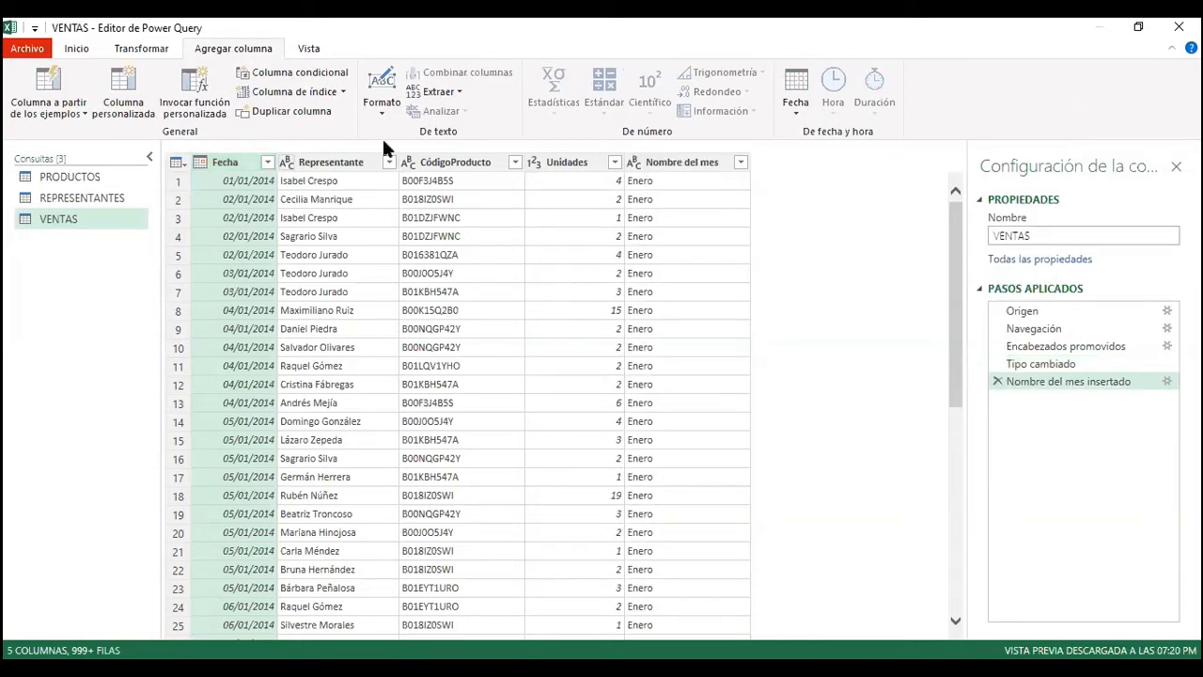
- Add an Año column to the VENTAS query from the Fecha dates and look through the resulting rows
left_click(801, 113)
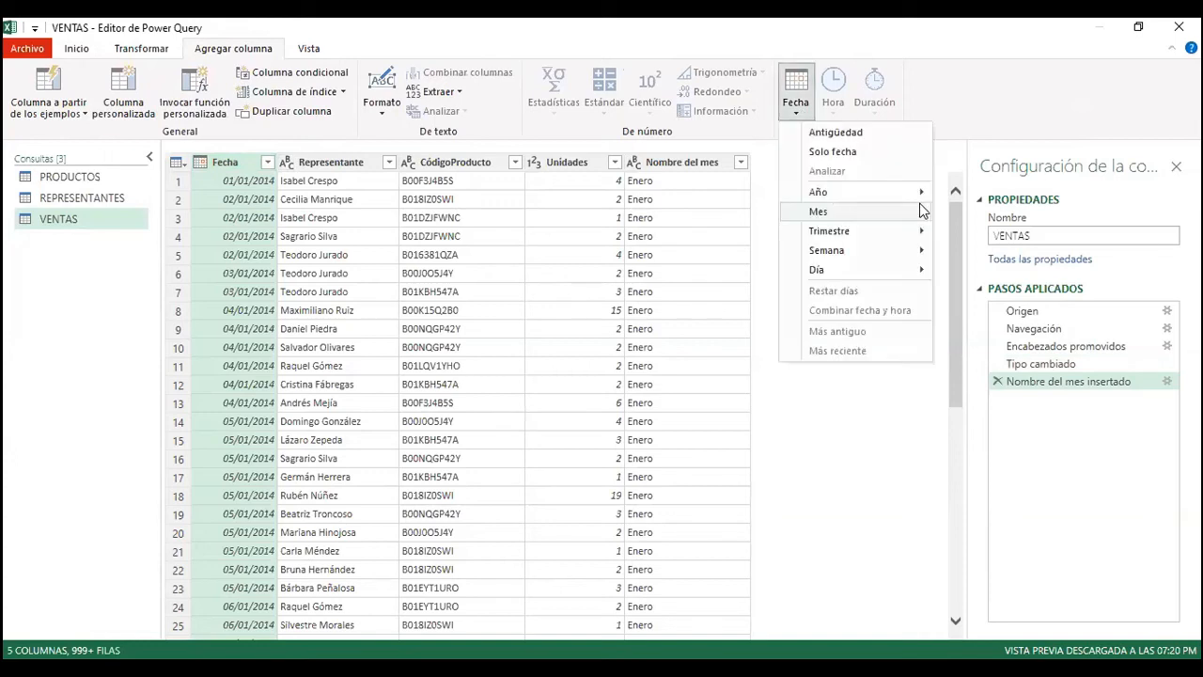
left_click(980, 205)
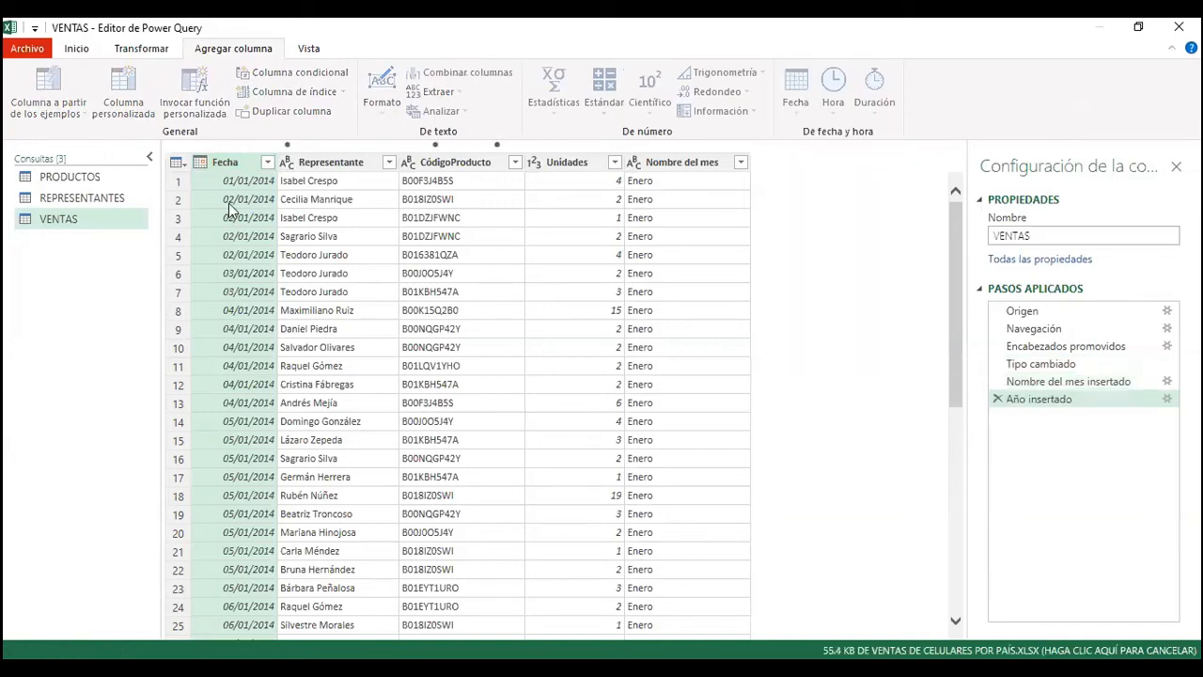
scroll(564, 292, "down", 8)
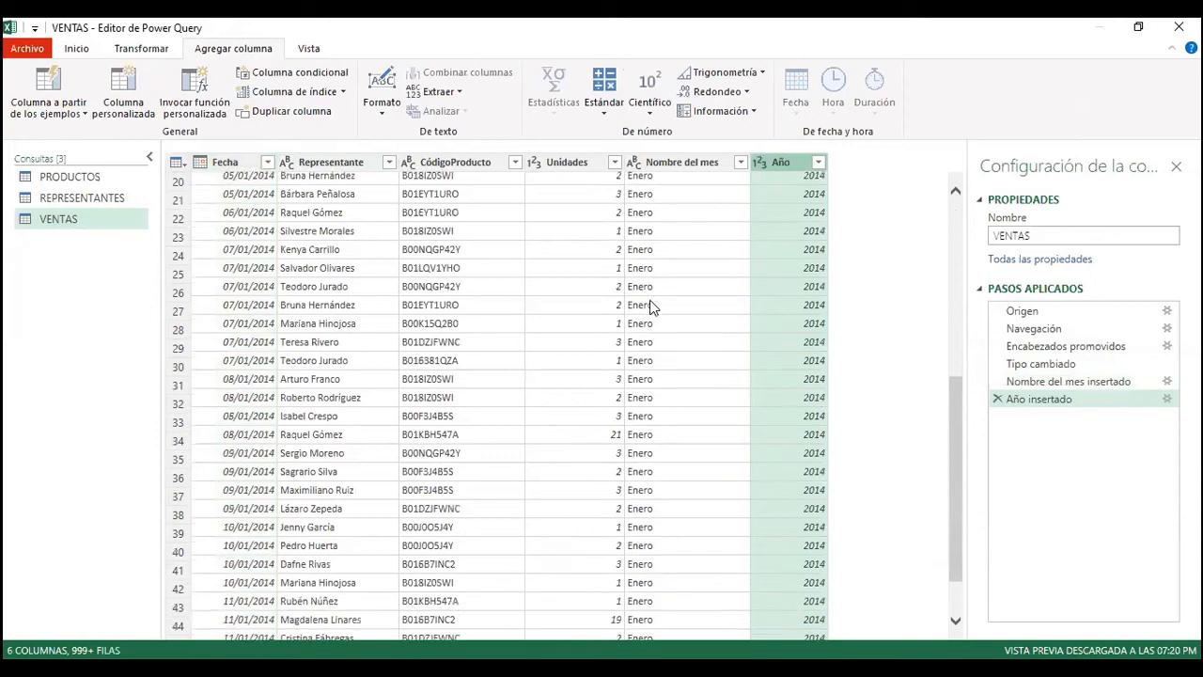
scroll(650, 305, "up", 8)
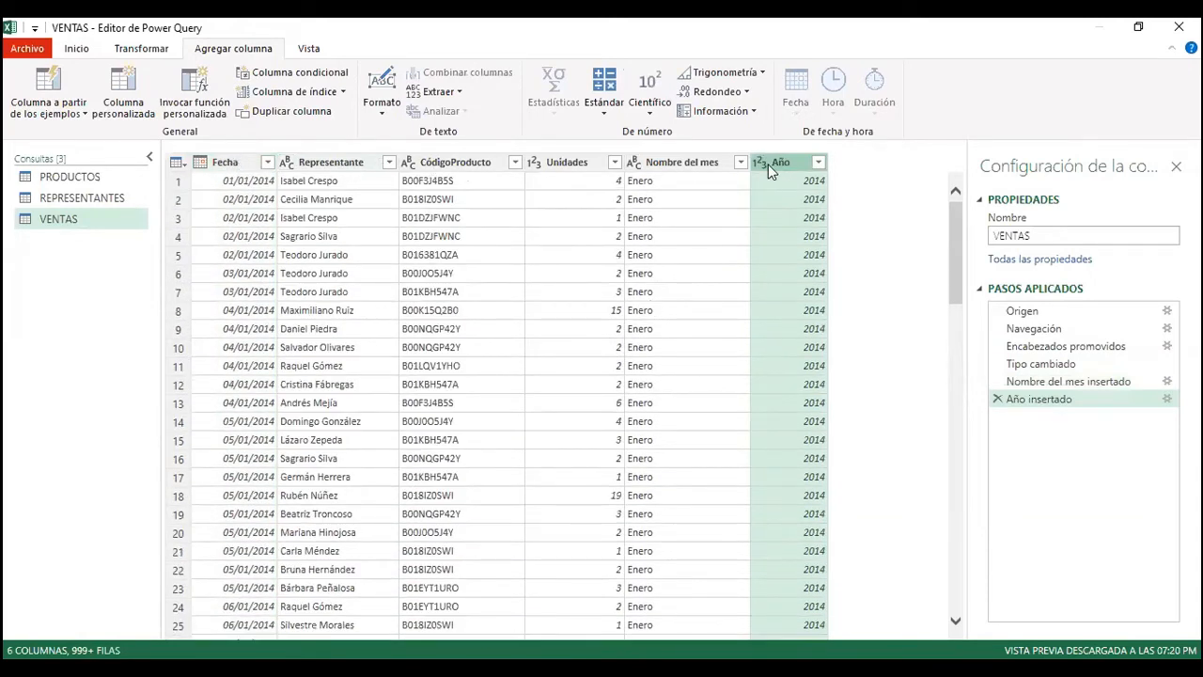
scroll(714, 402, "down", 20)
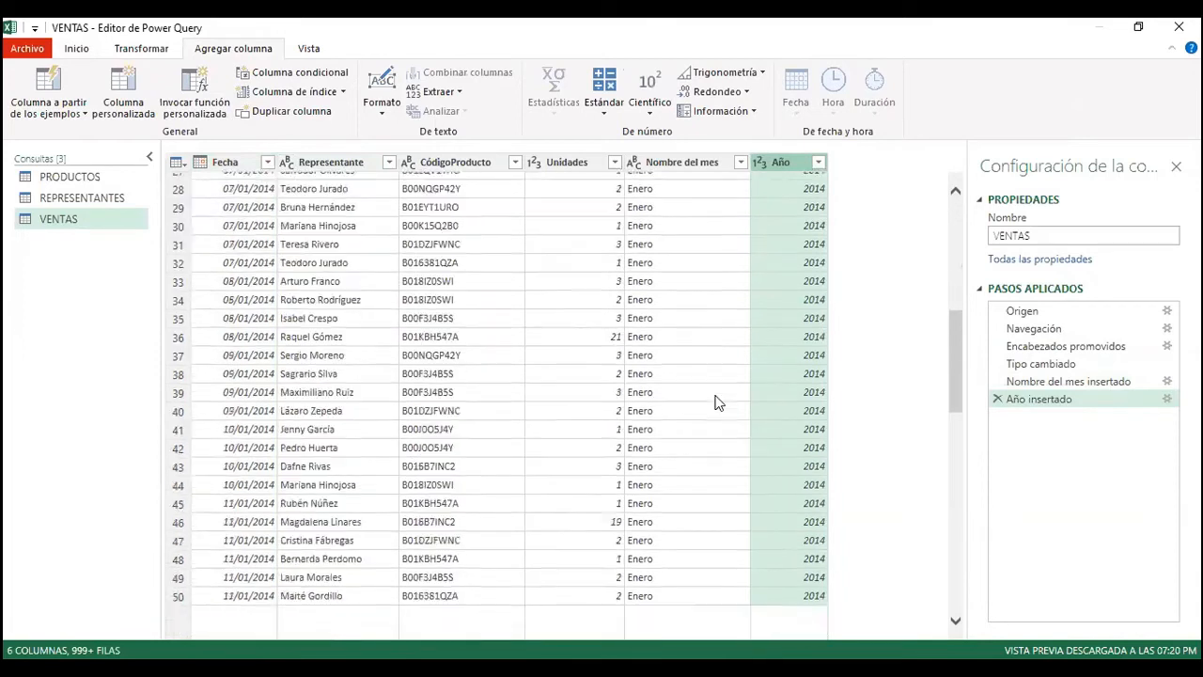
scroll(715, 402, "up", 20)
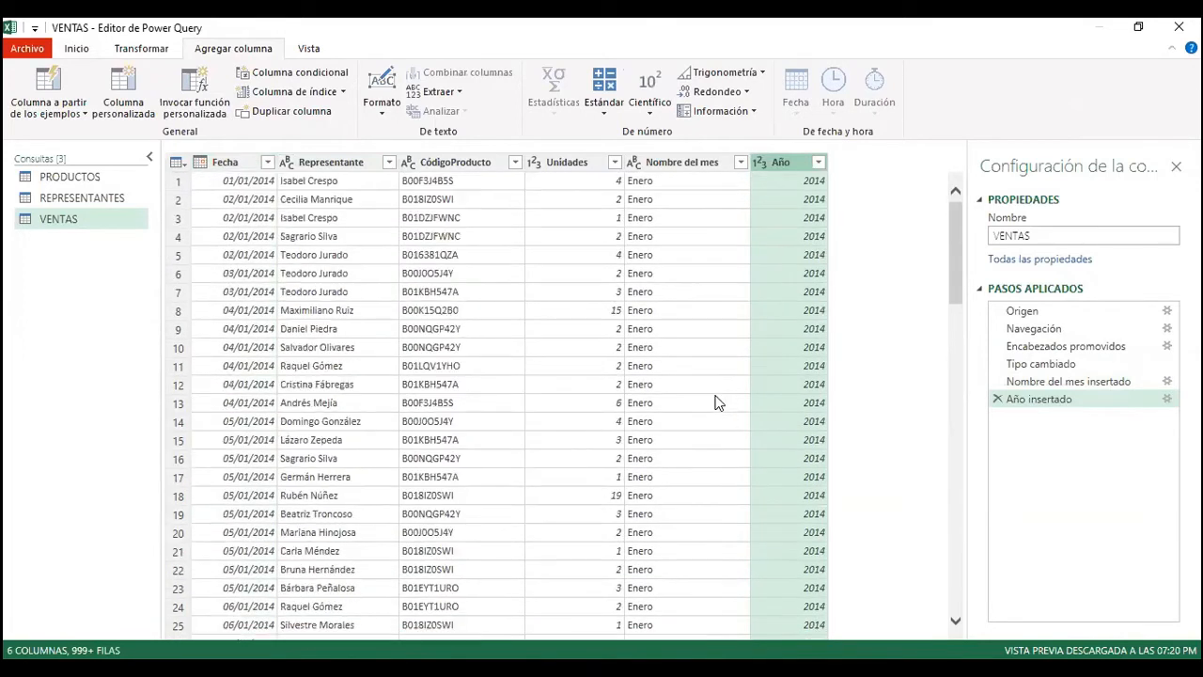
- Close the query editor and load the queries as connection only, adding their data to the data model
left_click(111, 48)
left_click(90, 49)
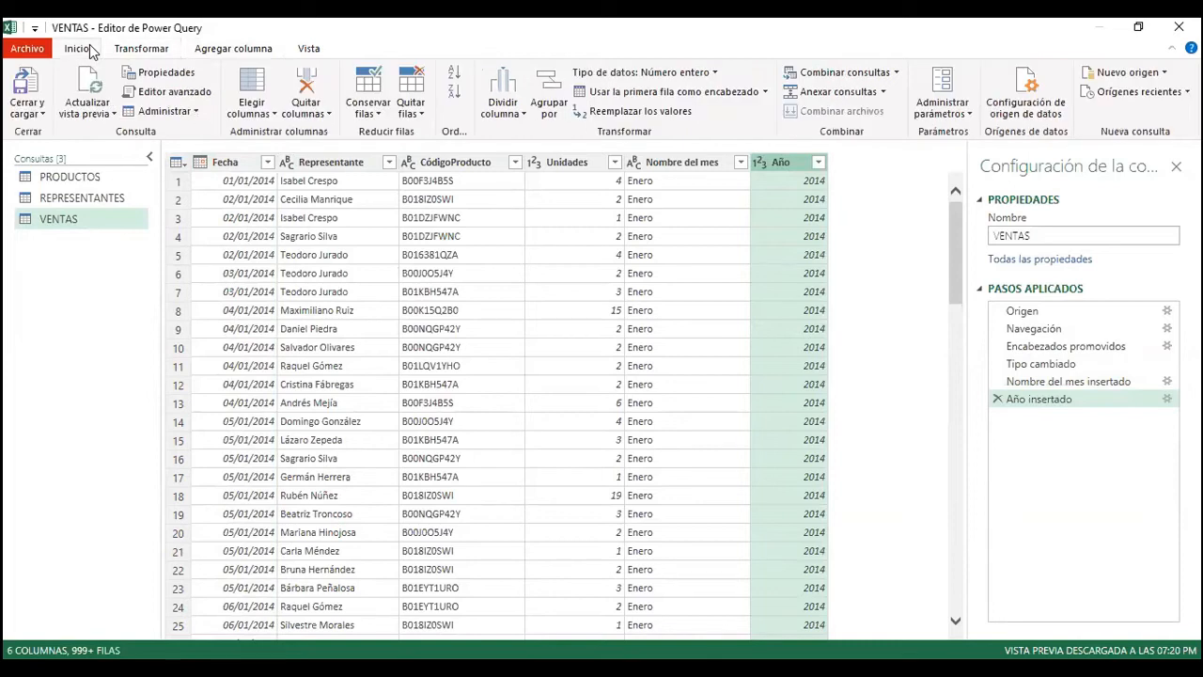
left_click(22, 113)
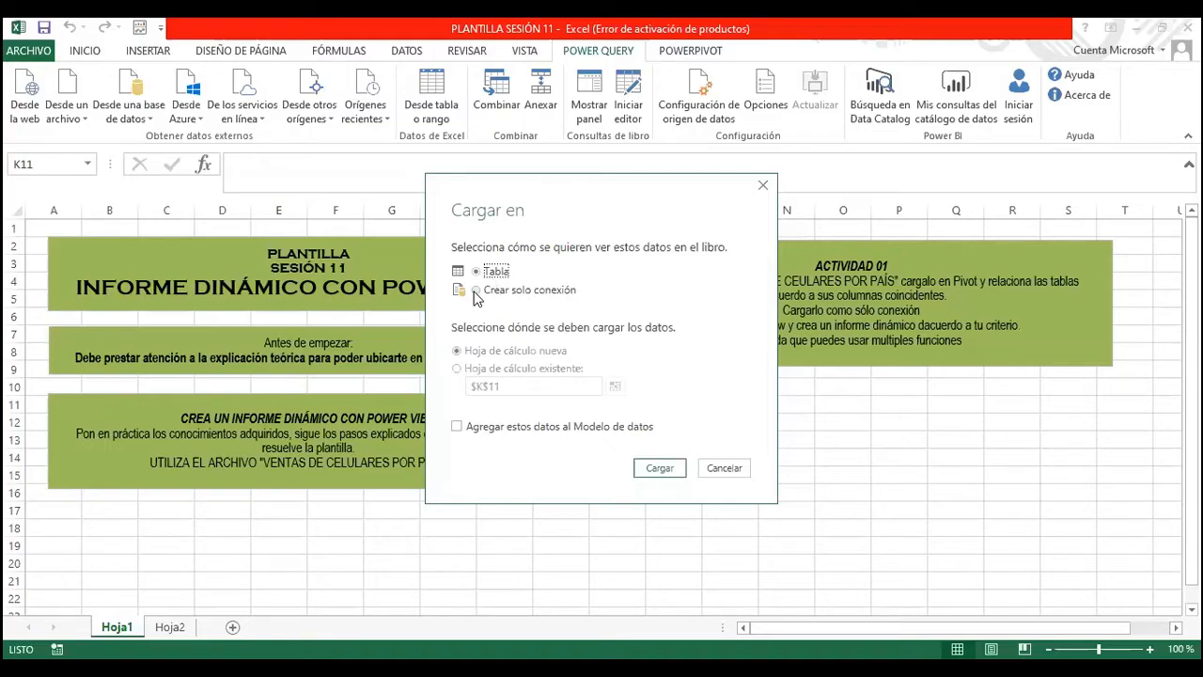
left_click(475, 290)
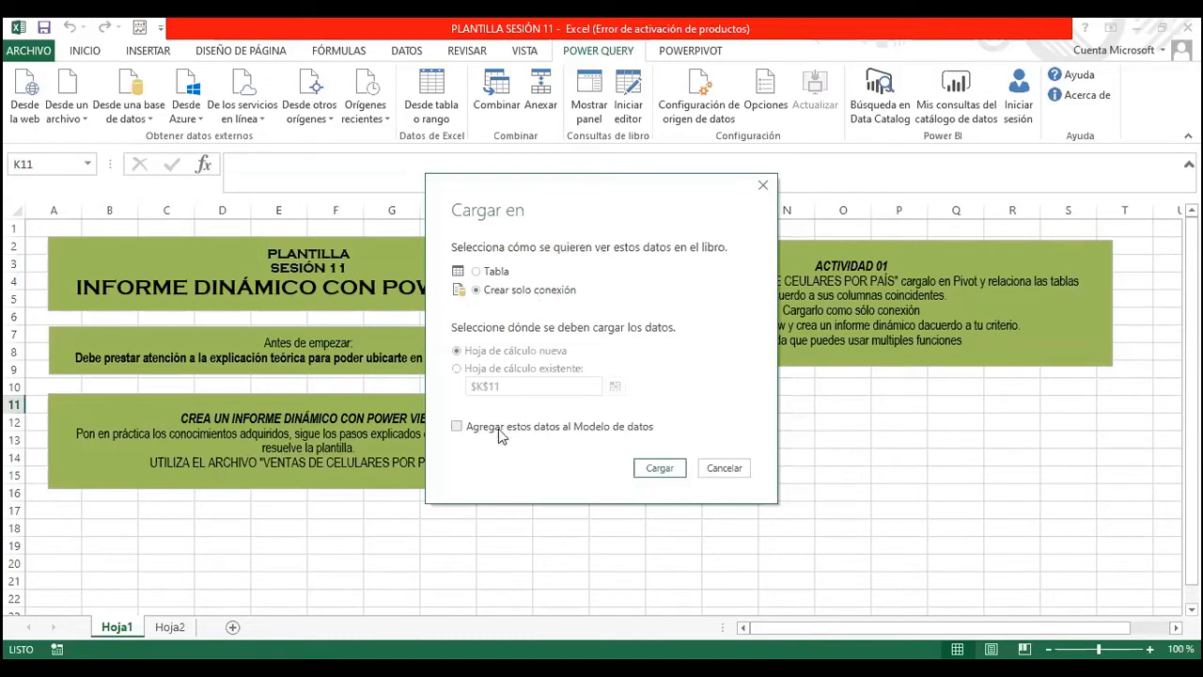
left_click(458, 425)
left_click(655, 469)
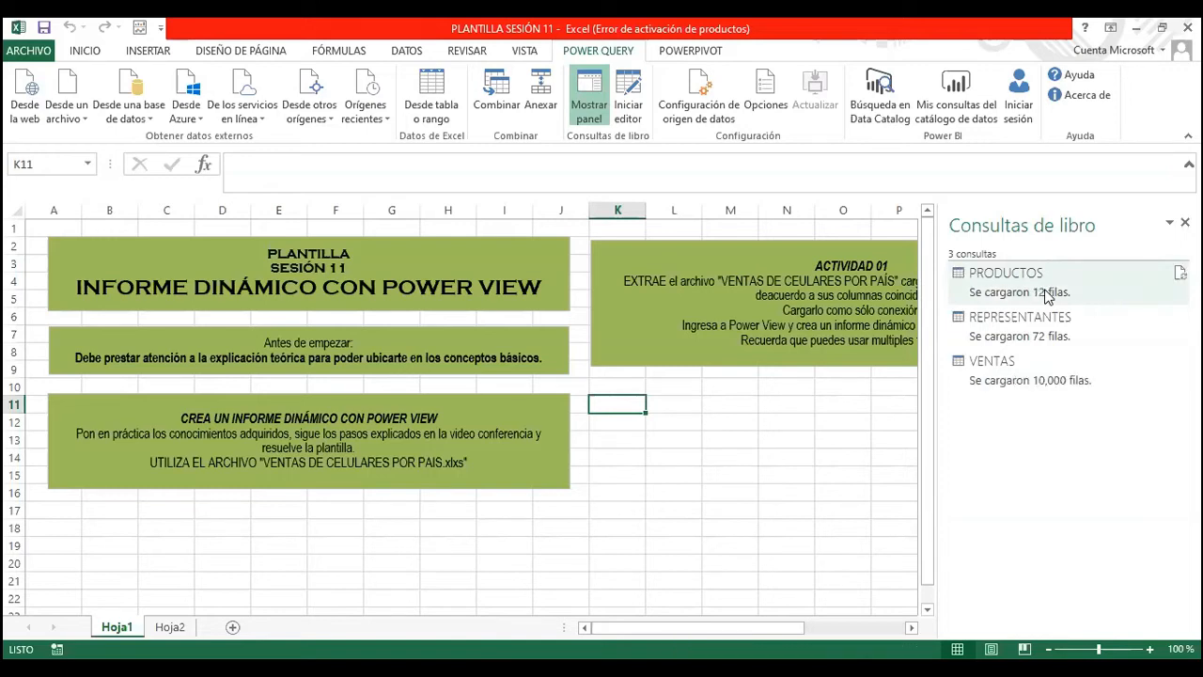
- Preview the loaded VENTAS query and close the list of workbook queries
mouse_move(1048, 296)
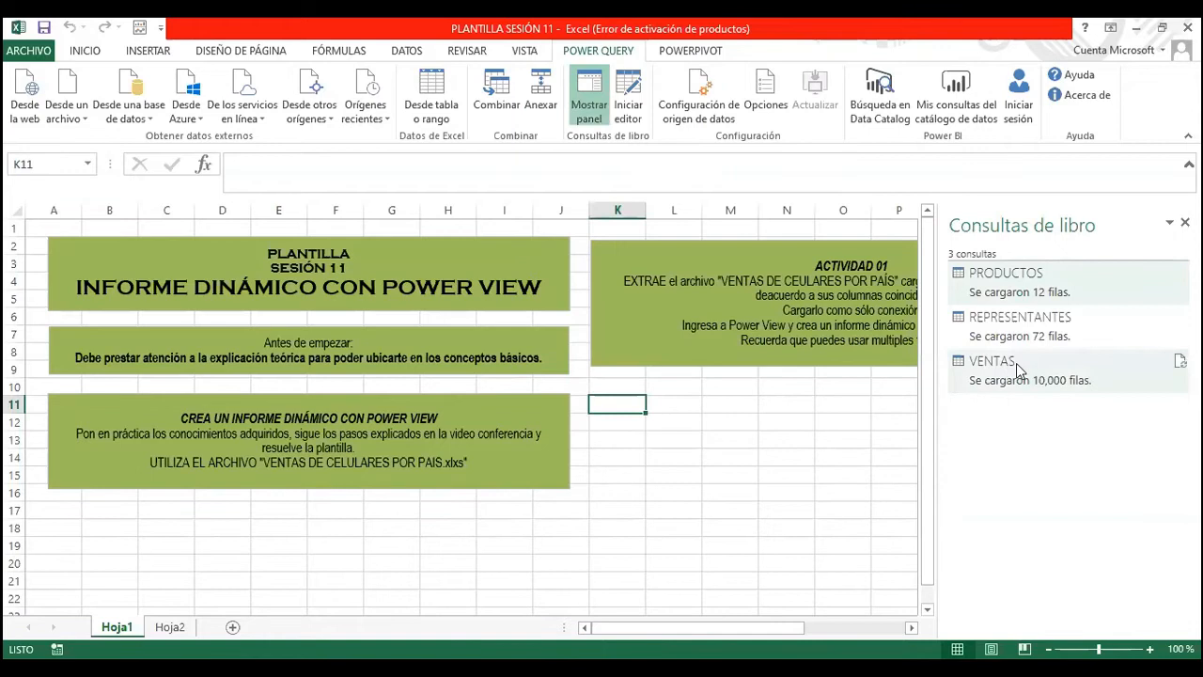
mouse_move(998, 372)
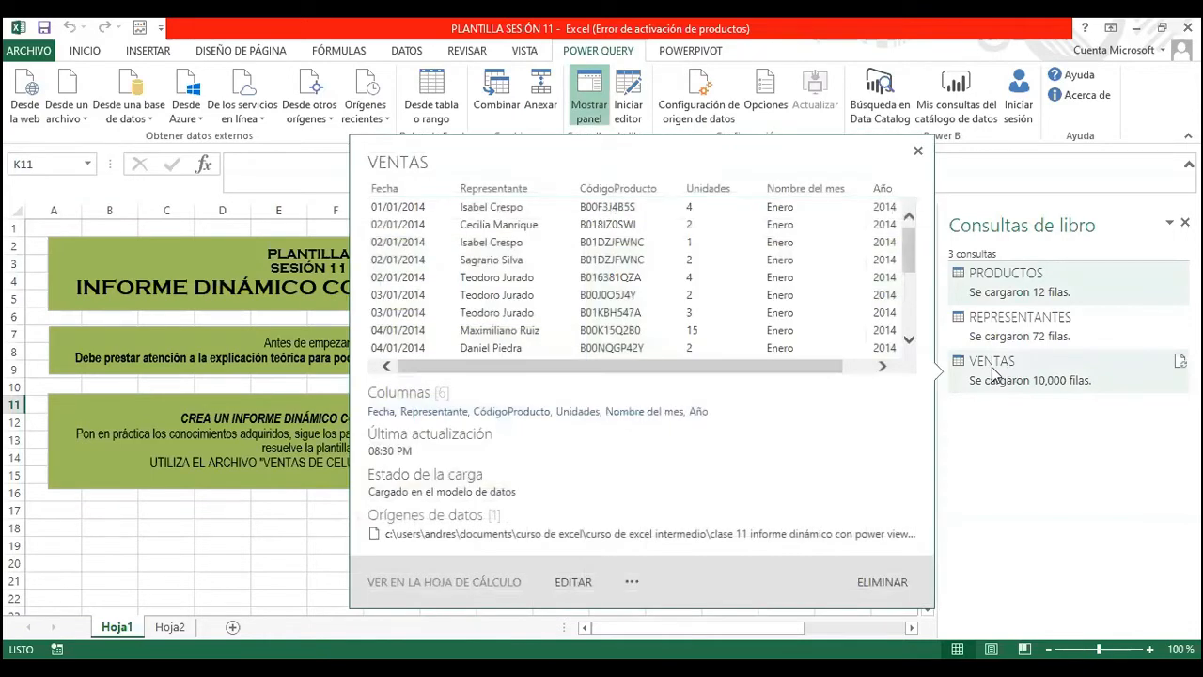
left_click(319, 508)
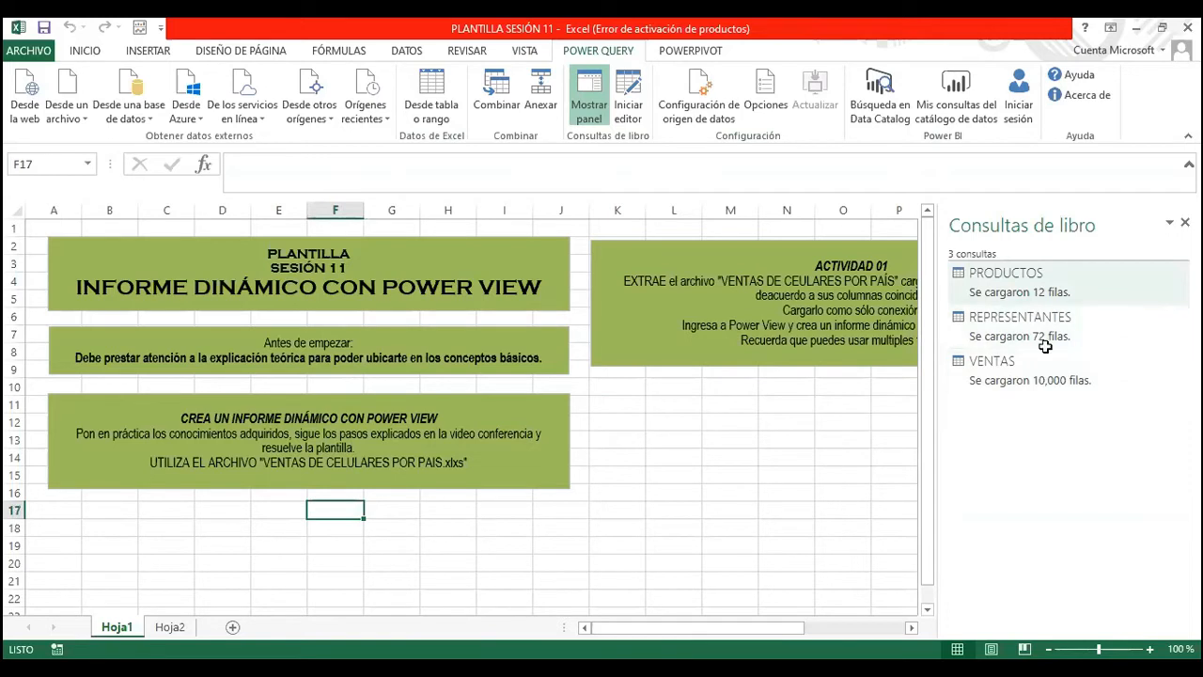
left_click(1181, 223)
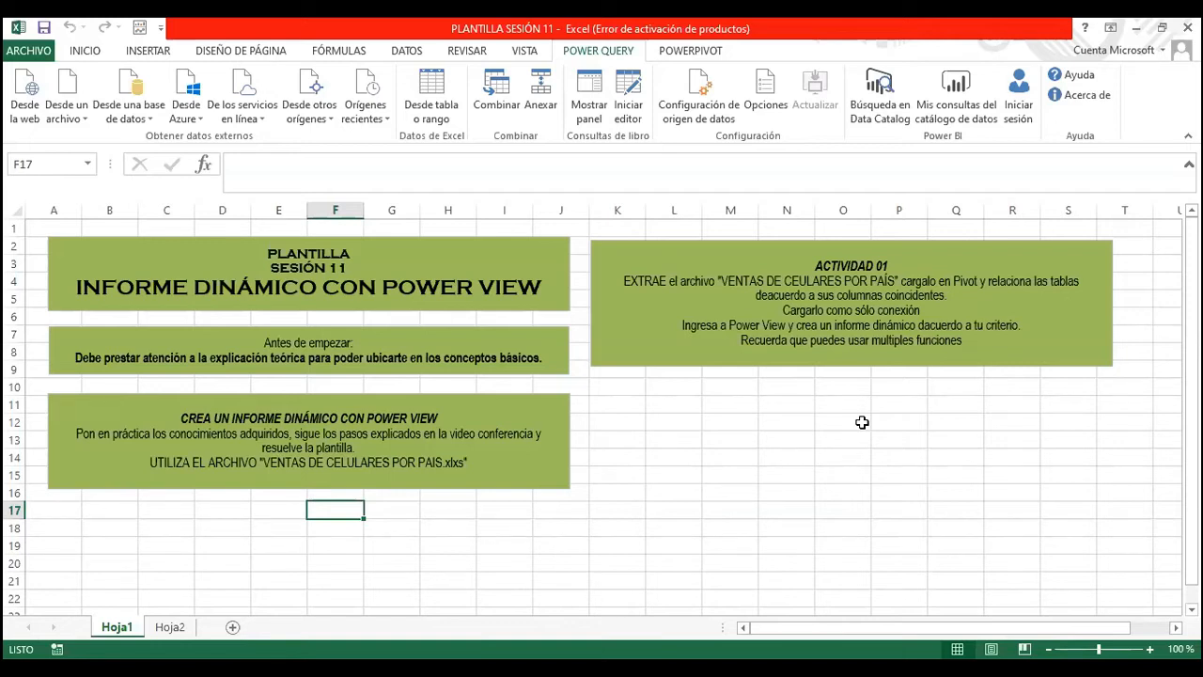
- Open the Power Pivot data model and look through the columns of the PRODUCTOS, VENTAS and REPRESENTANTES tables
left_click(691, 52)
left_click(28, 99)
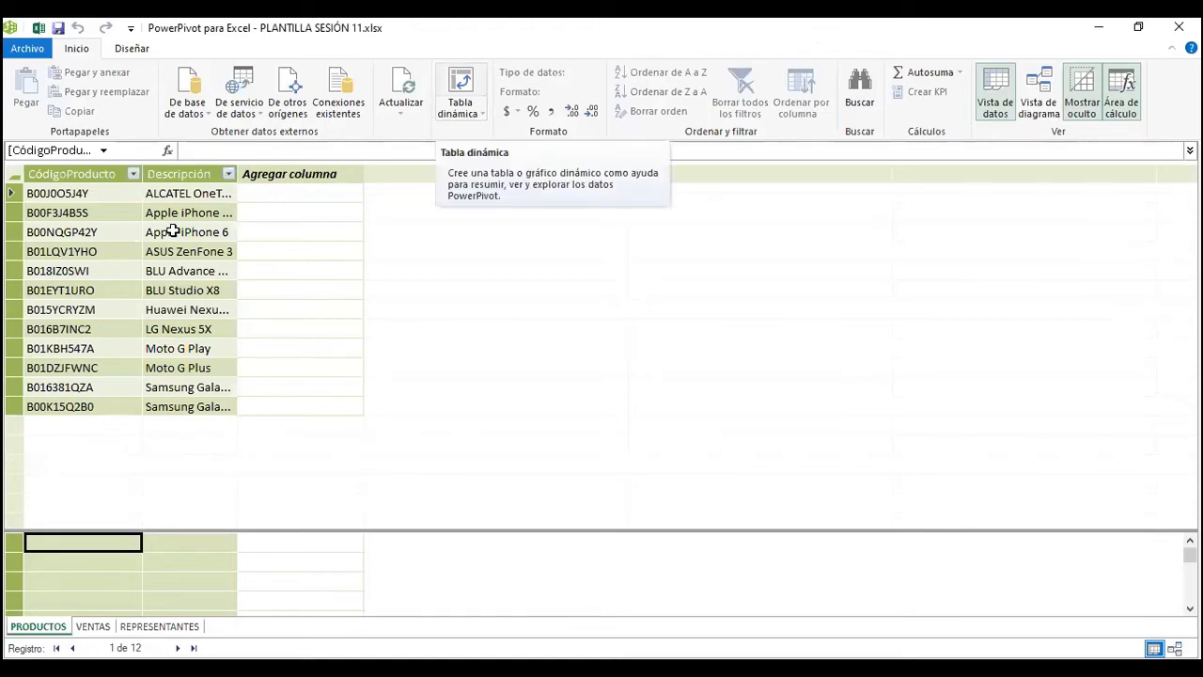
left_click(98, 628)
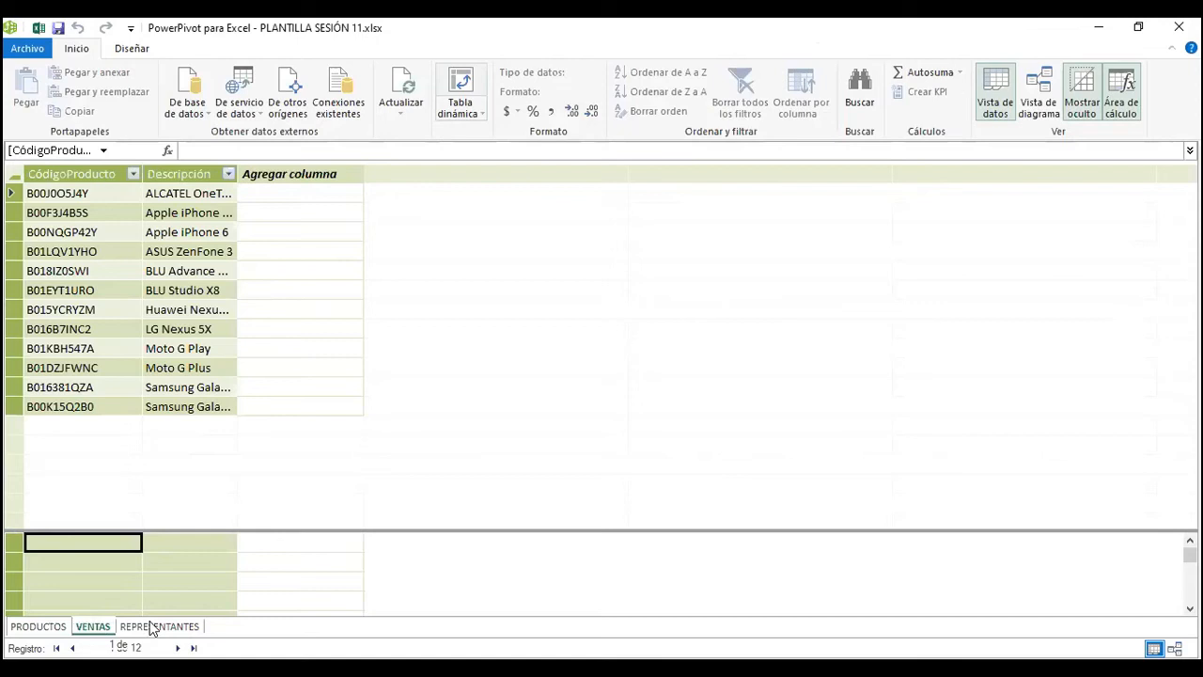
left_click(152, 626)
left_click(93, 627)
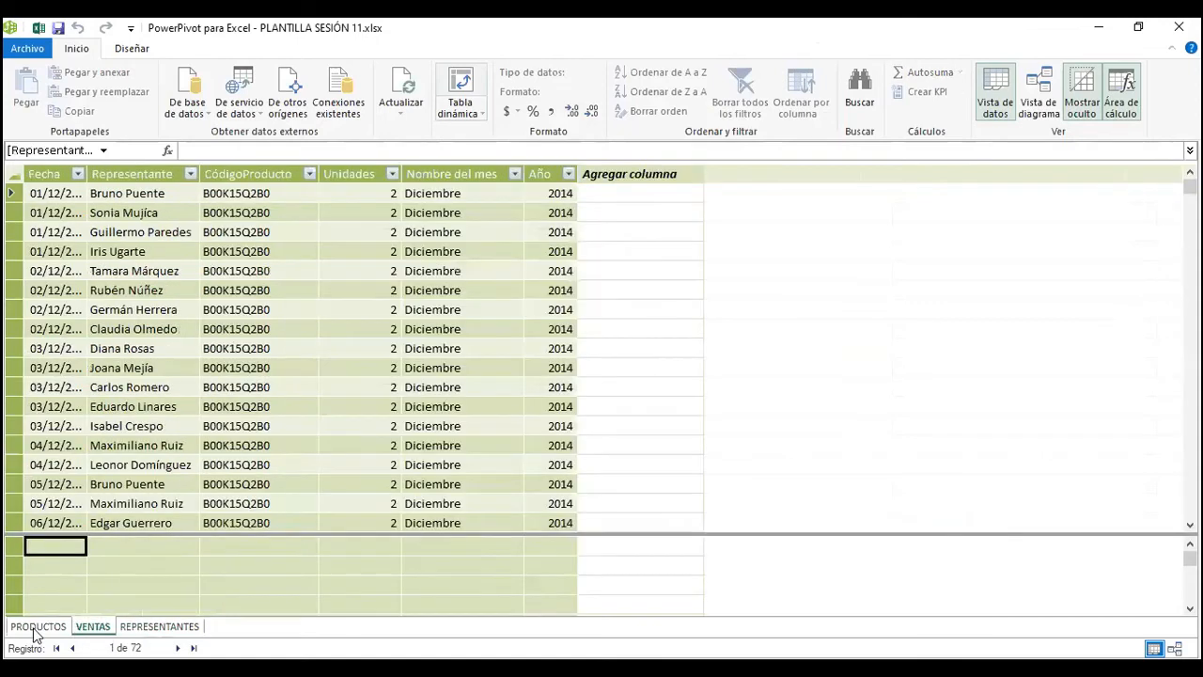
left_click(35, 628)
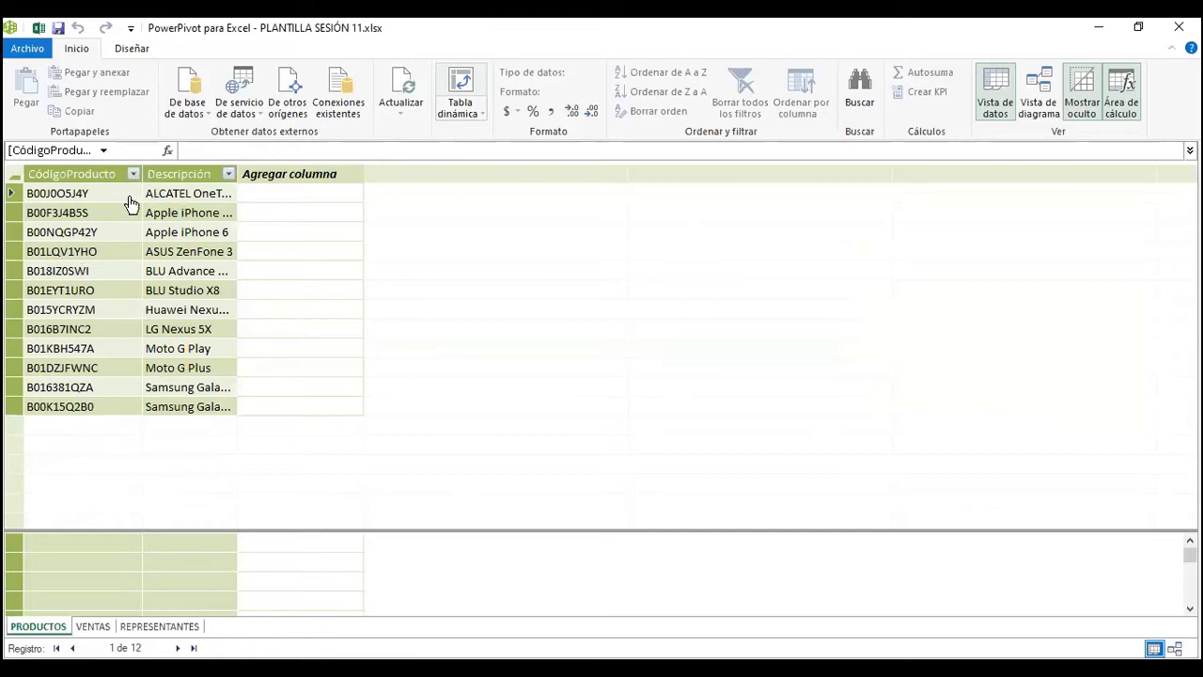
left_click(101, 627)
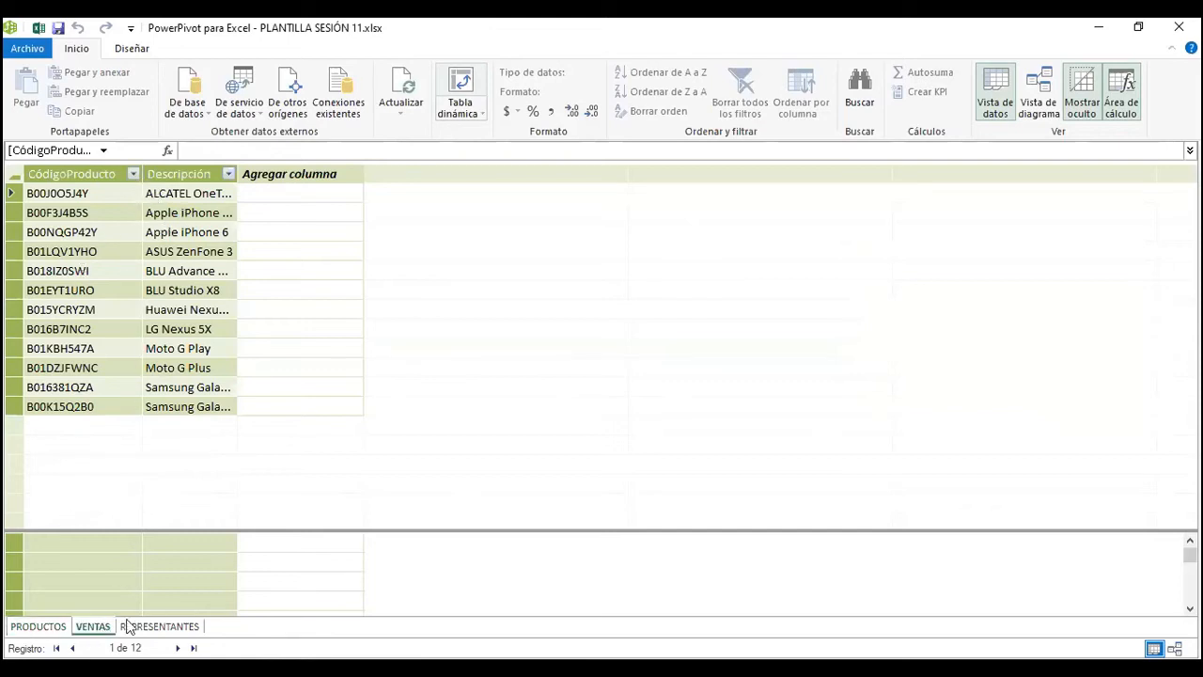
scroll(166, 370, "down", 2)
scroll(172, 384, "up", 2)
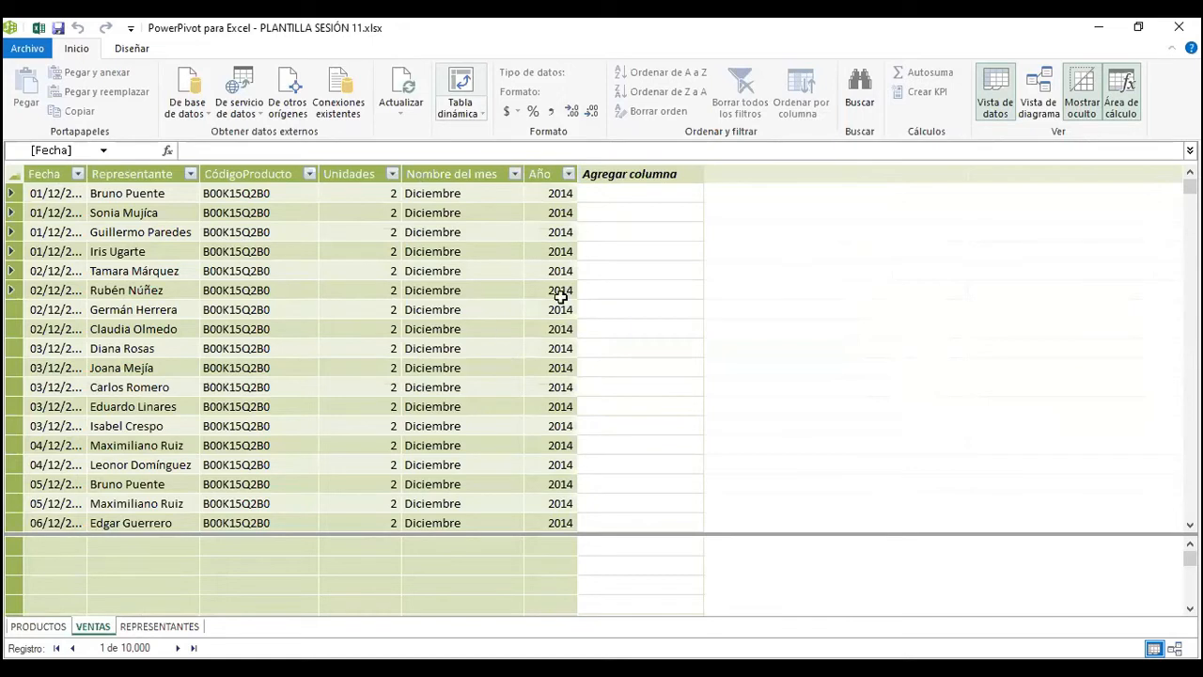
- Try to rename the Region column of the REPRESENTANTES table as País in Power Pivot
left_click(141, 630)
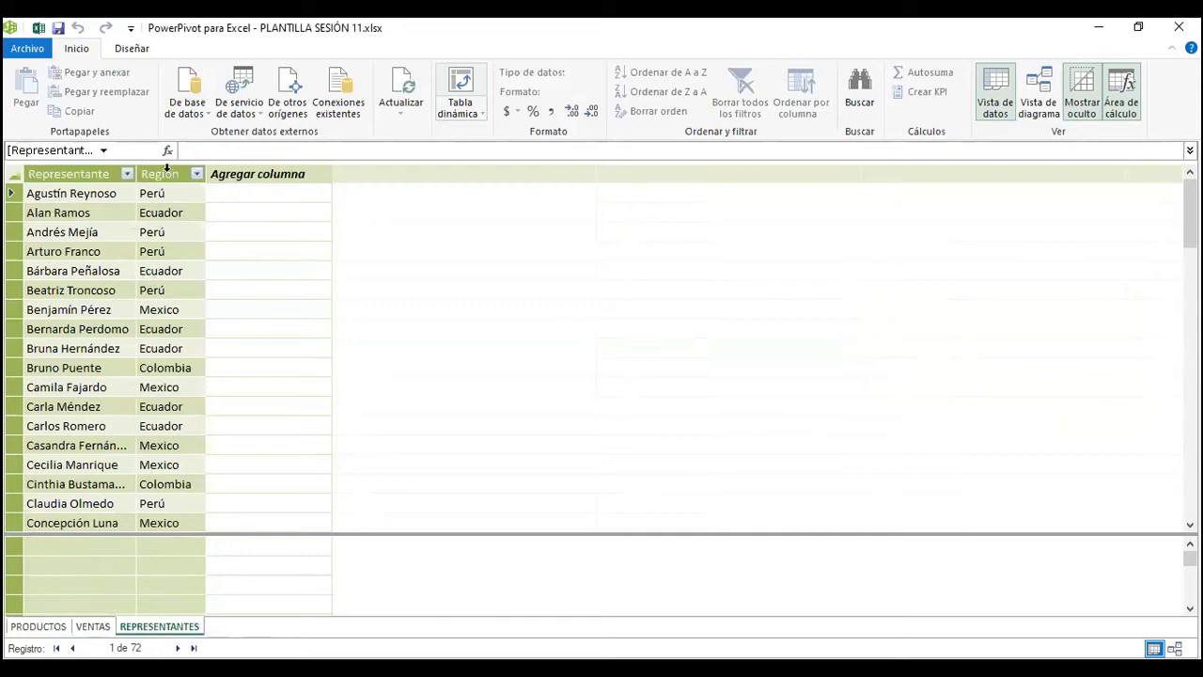
left_click(162, 174)
double_click(171, 175)
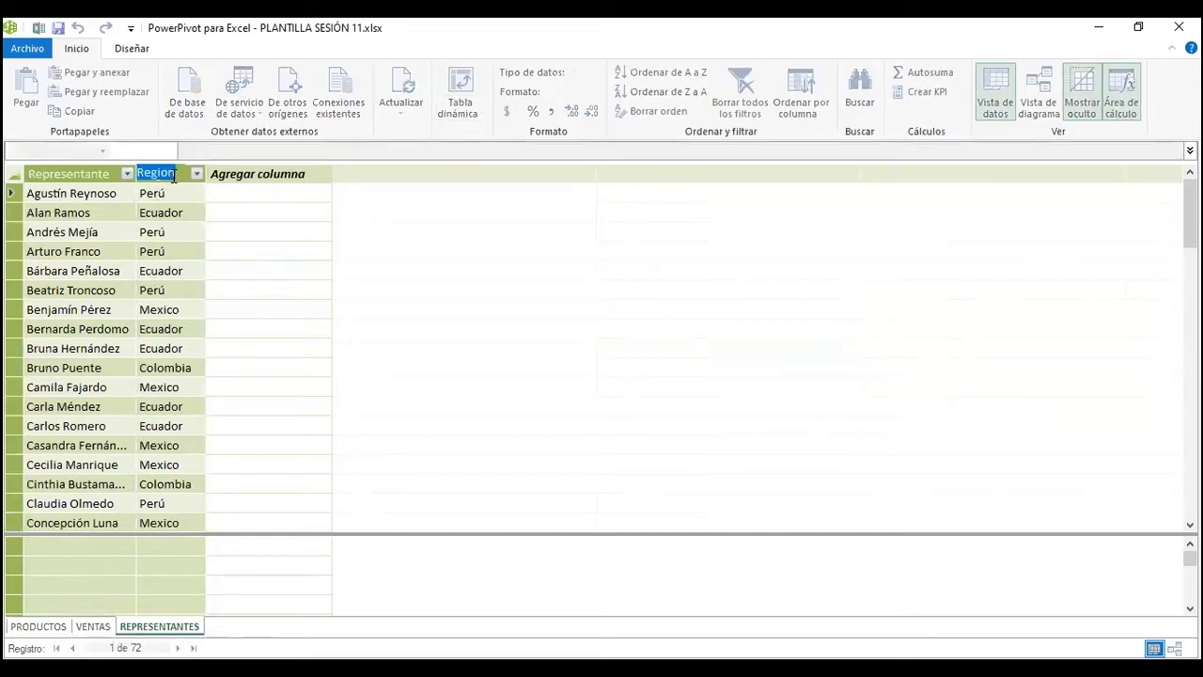
type("PAI")
key("BackSpace")
key("BackSpace")
type("aíses")
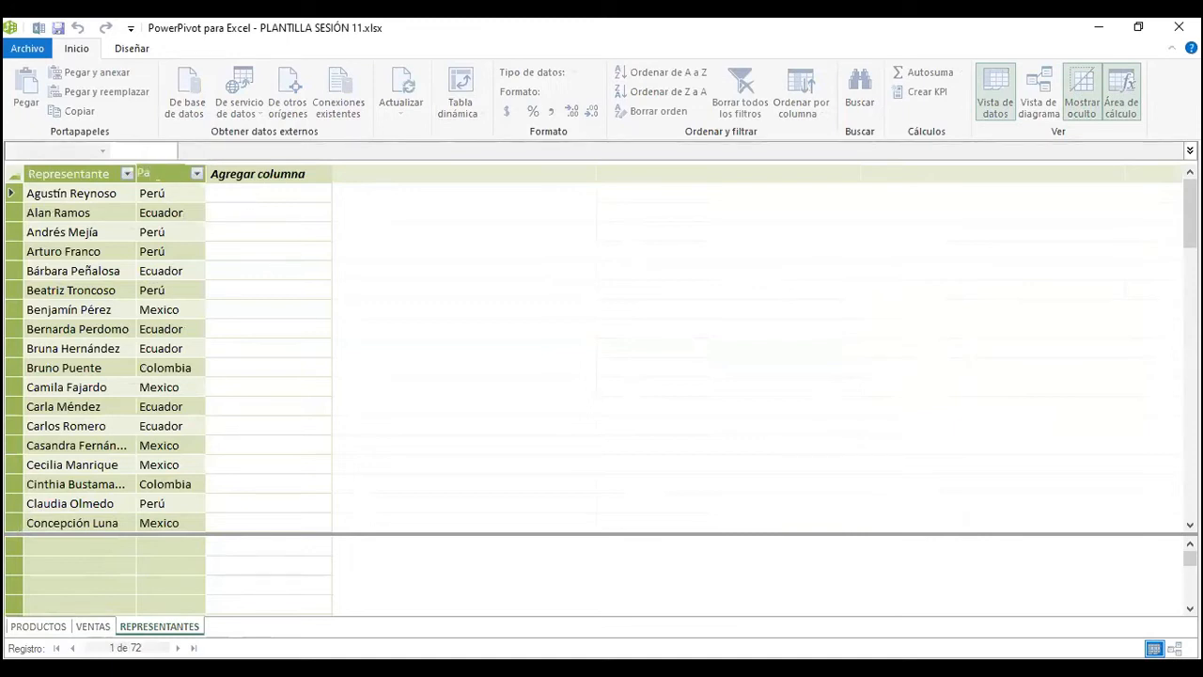
key("BackSpace")
key("BackSpace")
key("Return")
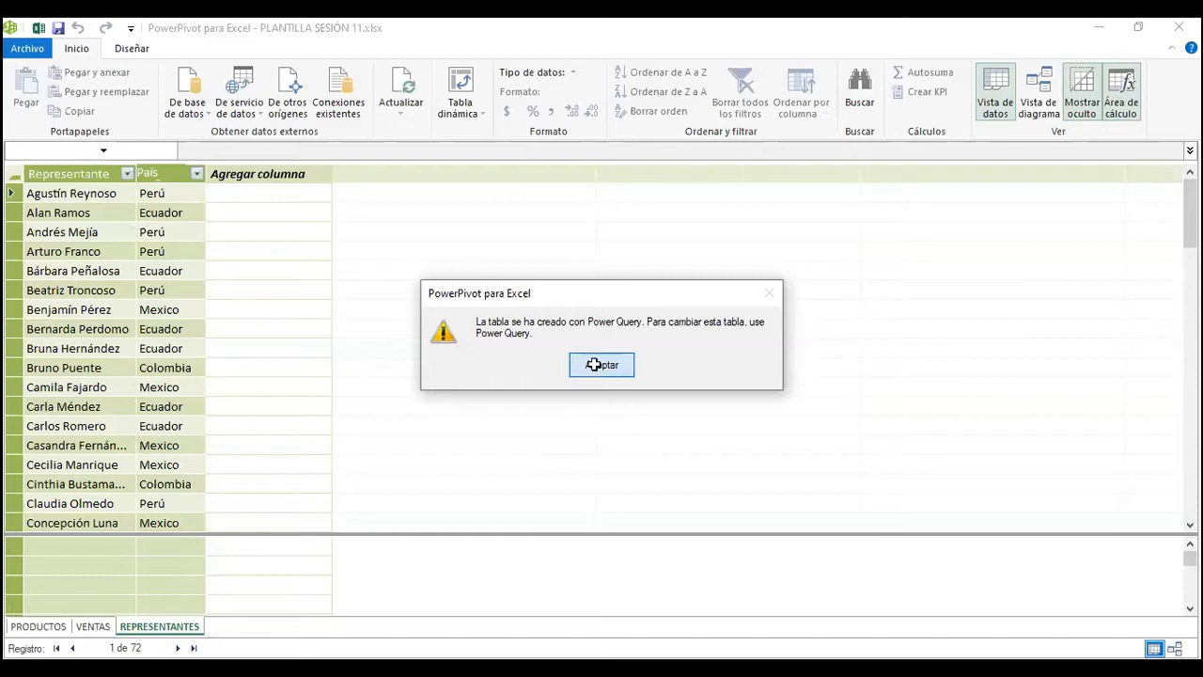
left_click(596, 366)
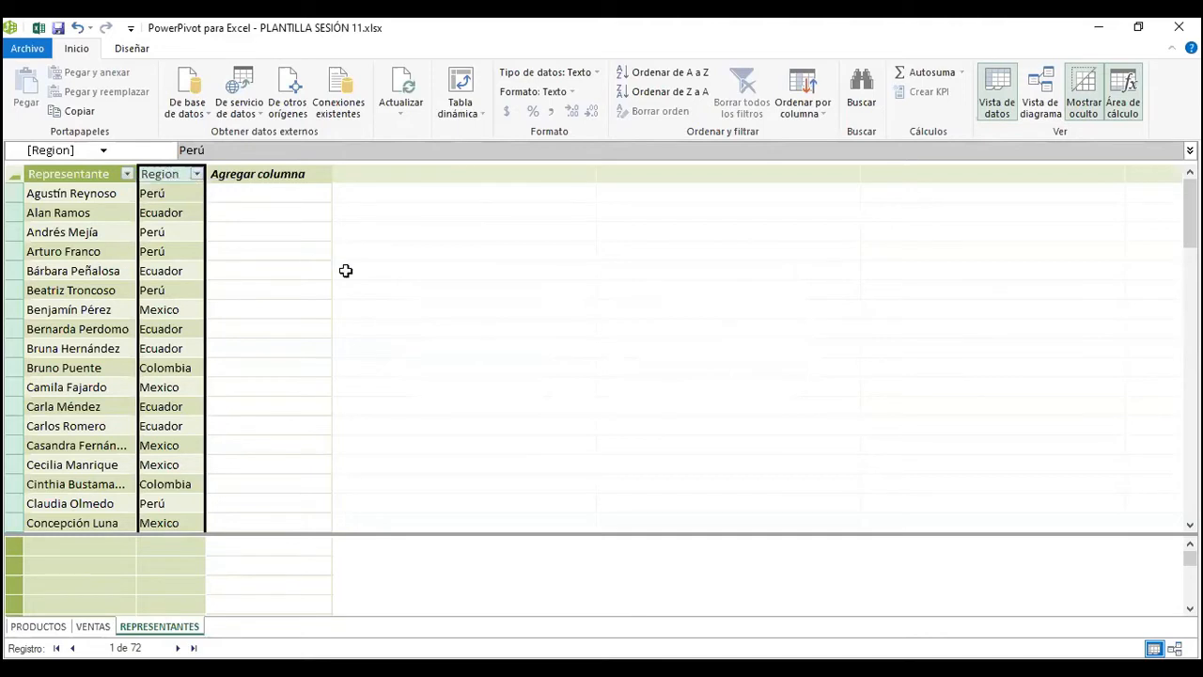
- Look through the REPRESENTANTES table down to its last rows
left_click(272, 306)
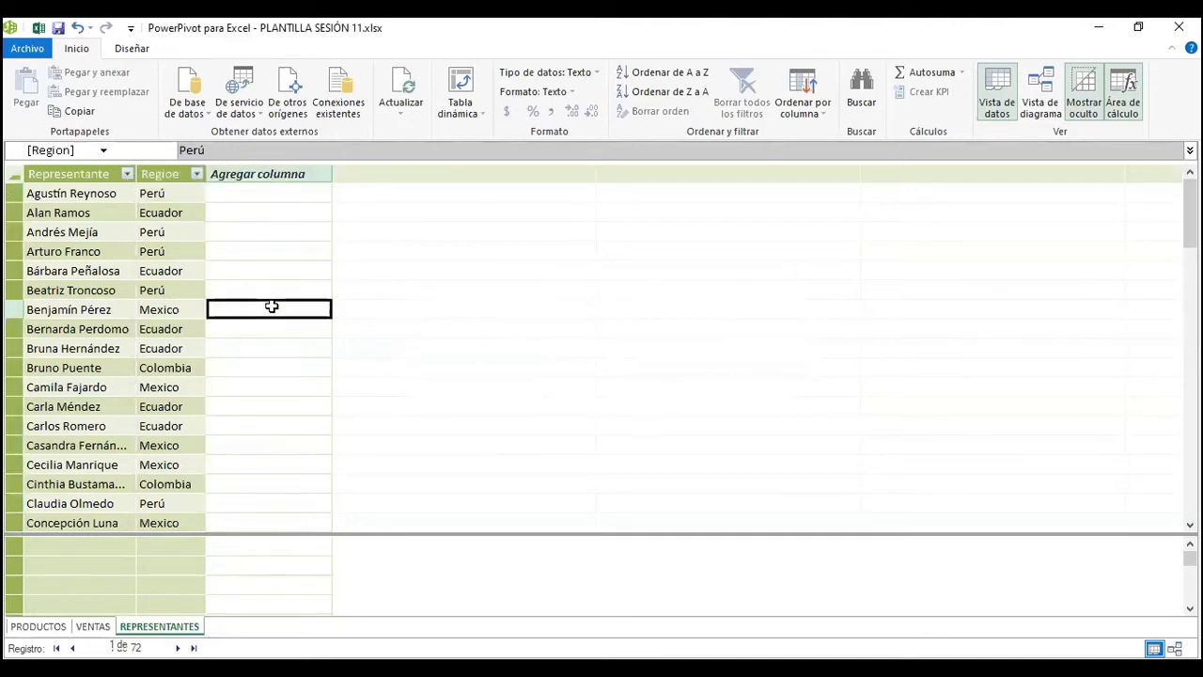
scroll(207, 521, "down", 8)
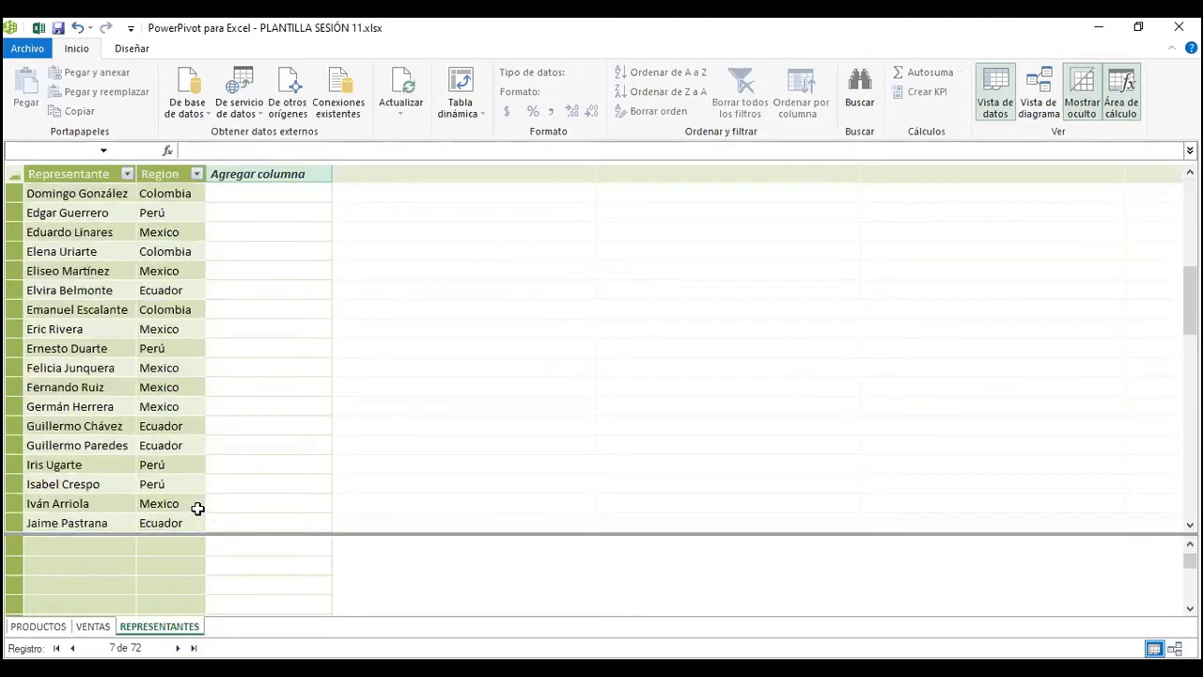
scroll(197, 507, "down", 15)
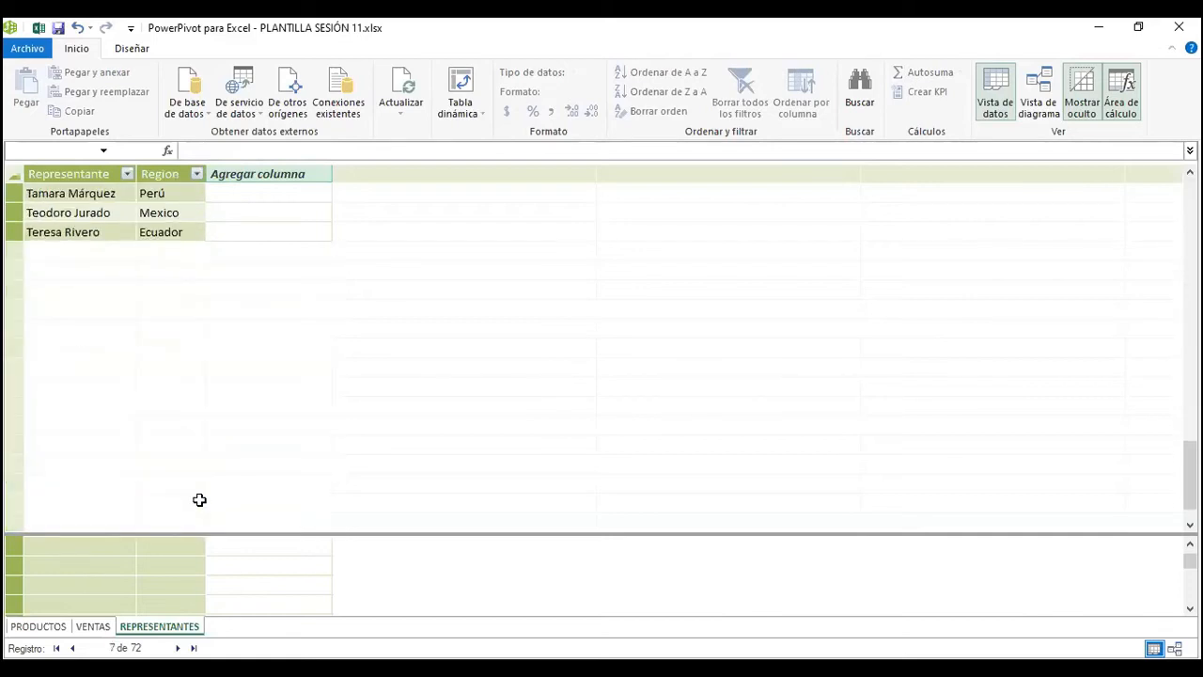
- Return to the workbook, show the list of workbook queries and open the REPRESENTANTES query in the Power Query editor
scroll(199, 499, "up", 20)
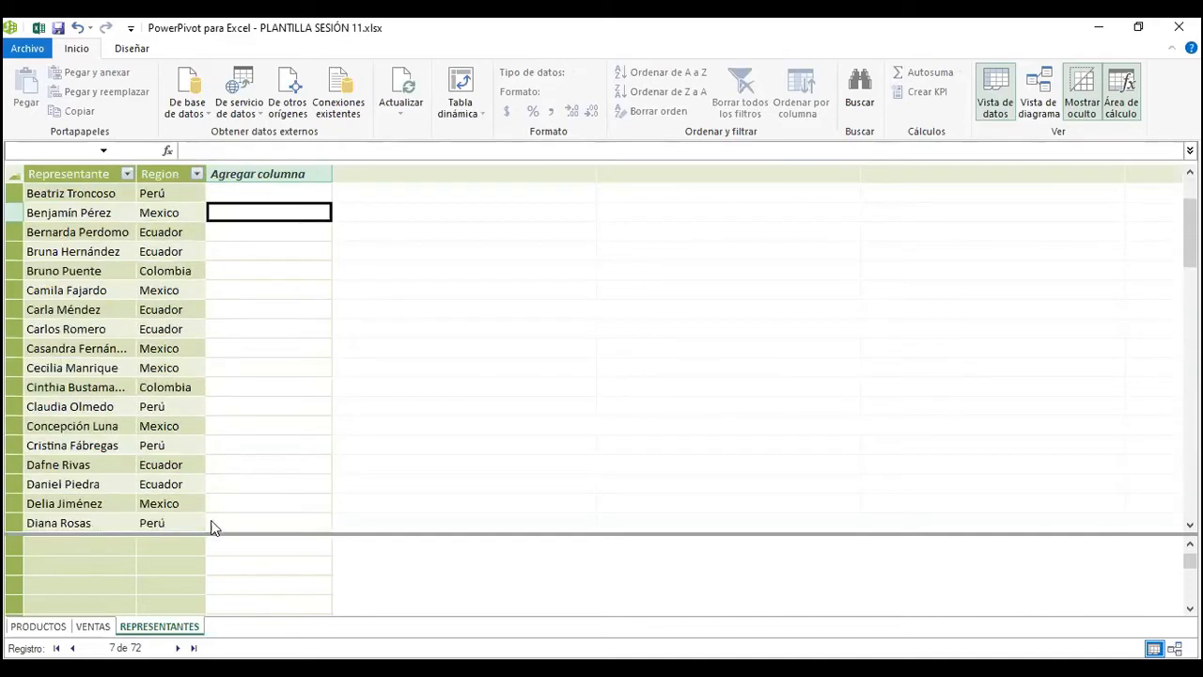
scroll(300, 473, "up", 2)
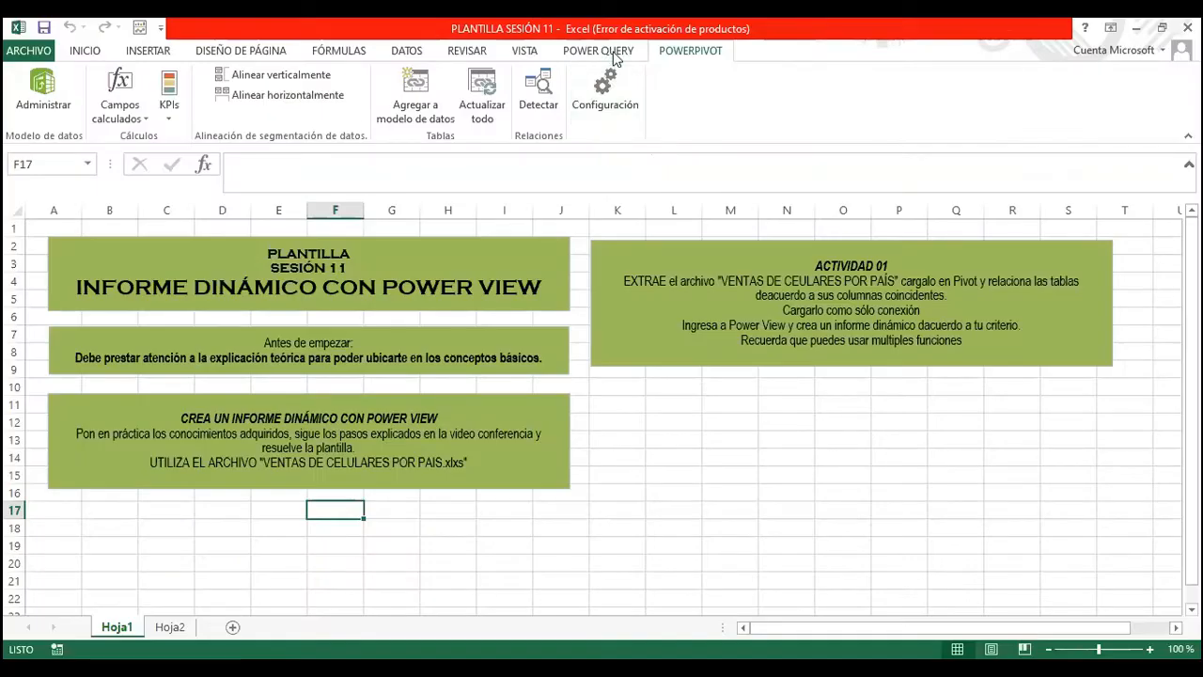
left_click(613, 55)
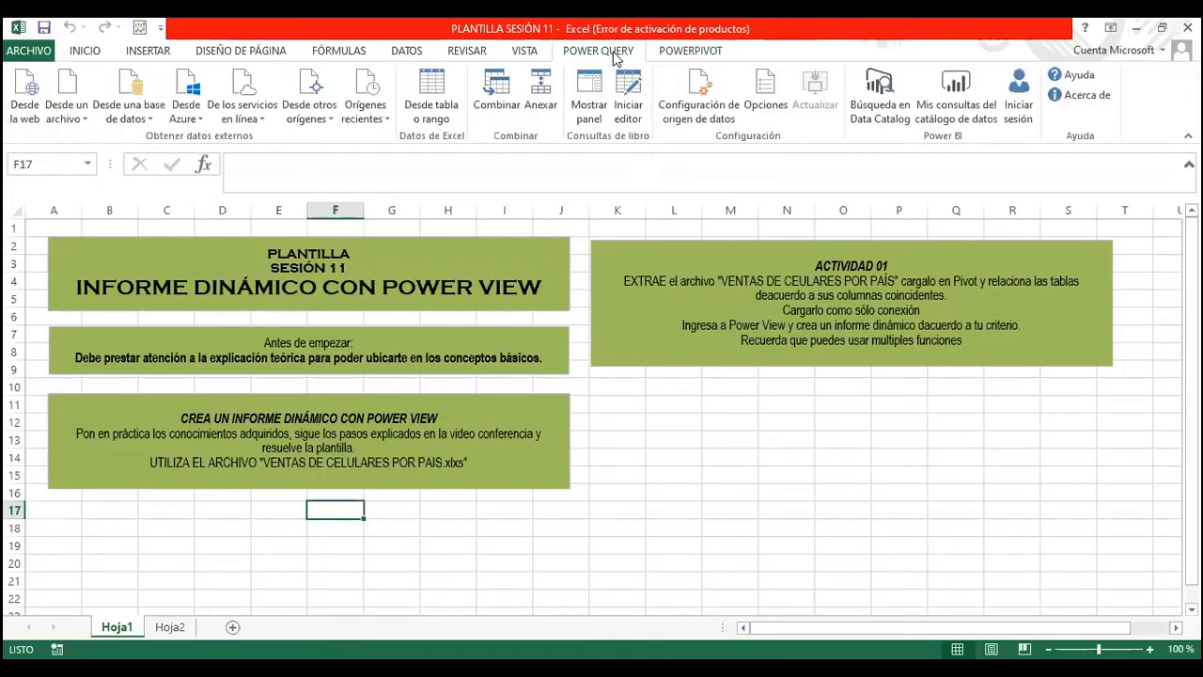
left_click(583, 105)
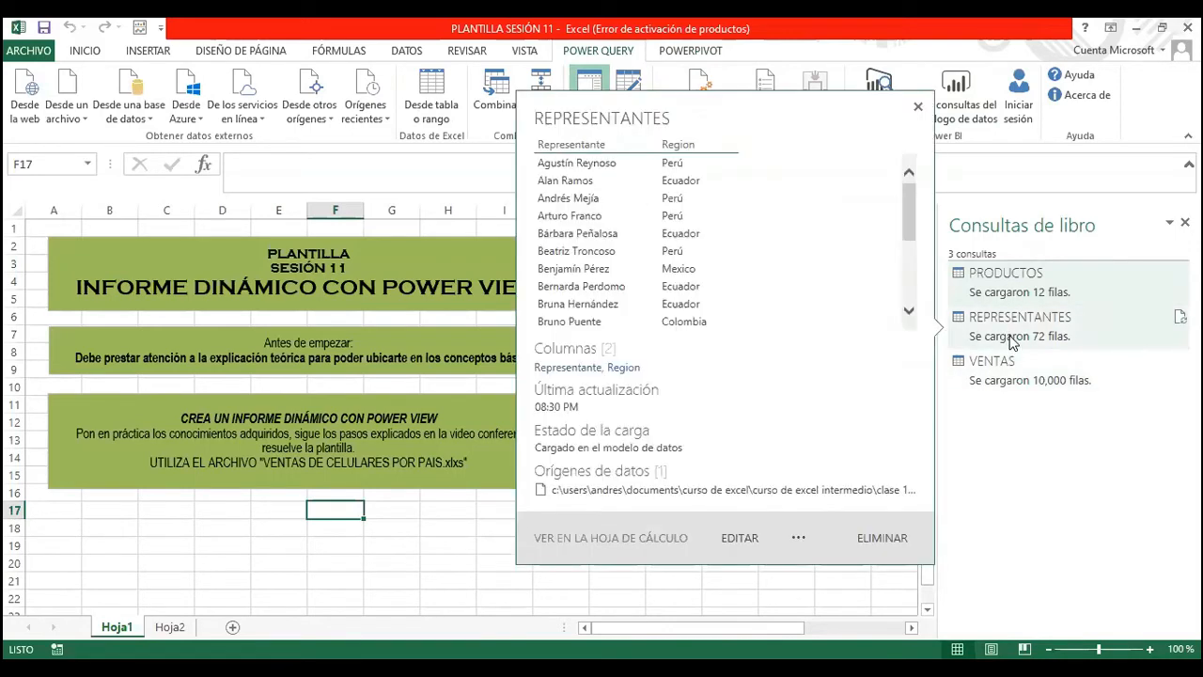
left_click(1012, 342)
double_click(1012, 342)
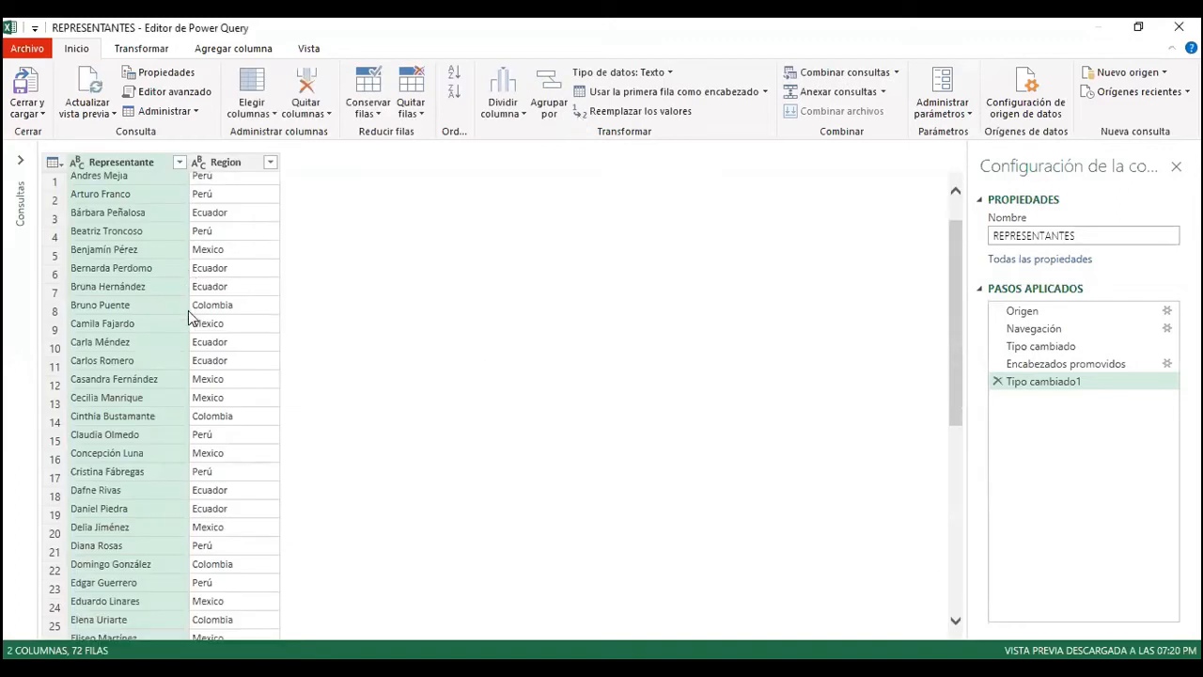
- Rename the Region column of the REPRESENTANTES query as País and return to the workbook
left_click(237, 165)
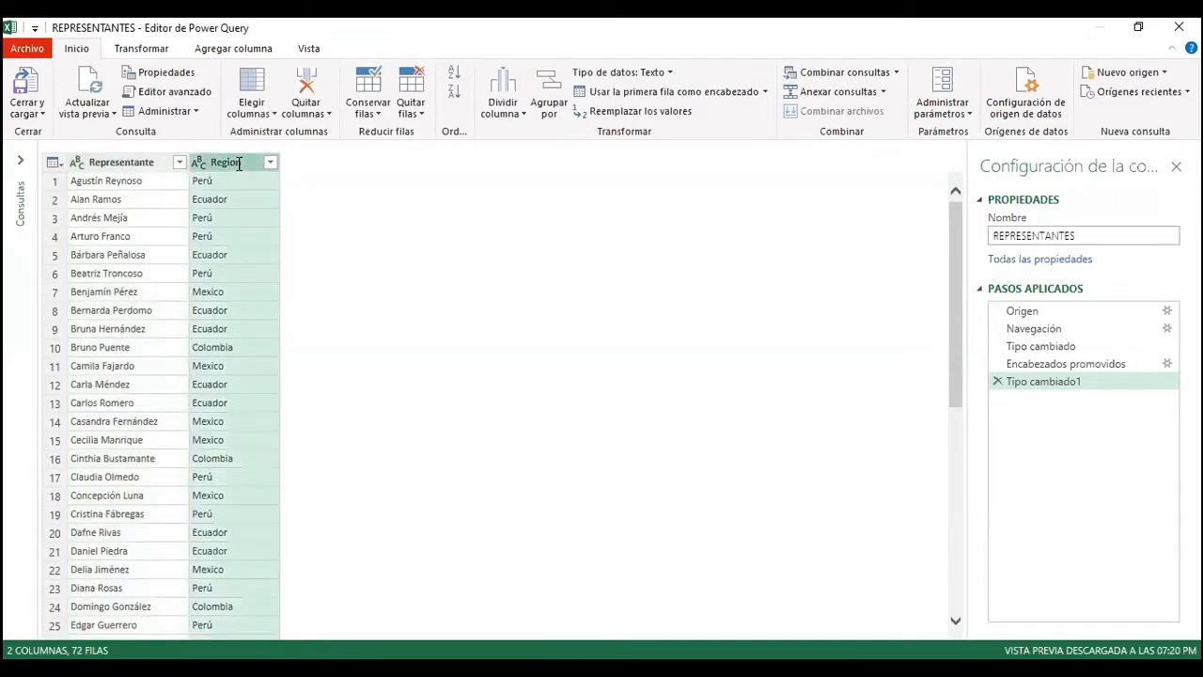
key("BackSpace")
key("BackSpace")
key("BackSpace")
key("BackSpace")
key("BackSpace")
key("BackSpace")
type("Países")
key("Return")
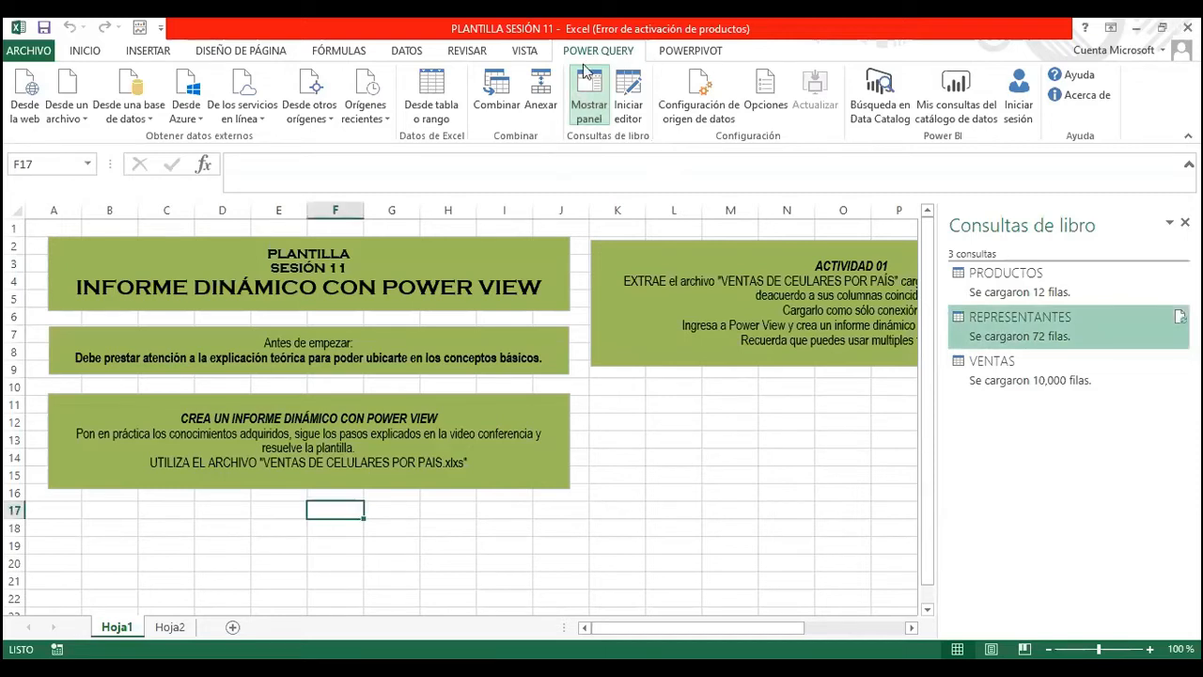
- Reopen the Power Pivot data model, refresh its data and review the PRODUCTOS, VENTAS and REPRESENTANTES tables
left_click(585, 72)
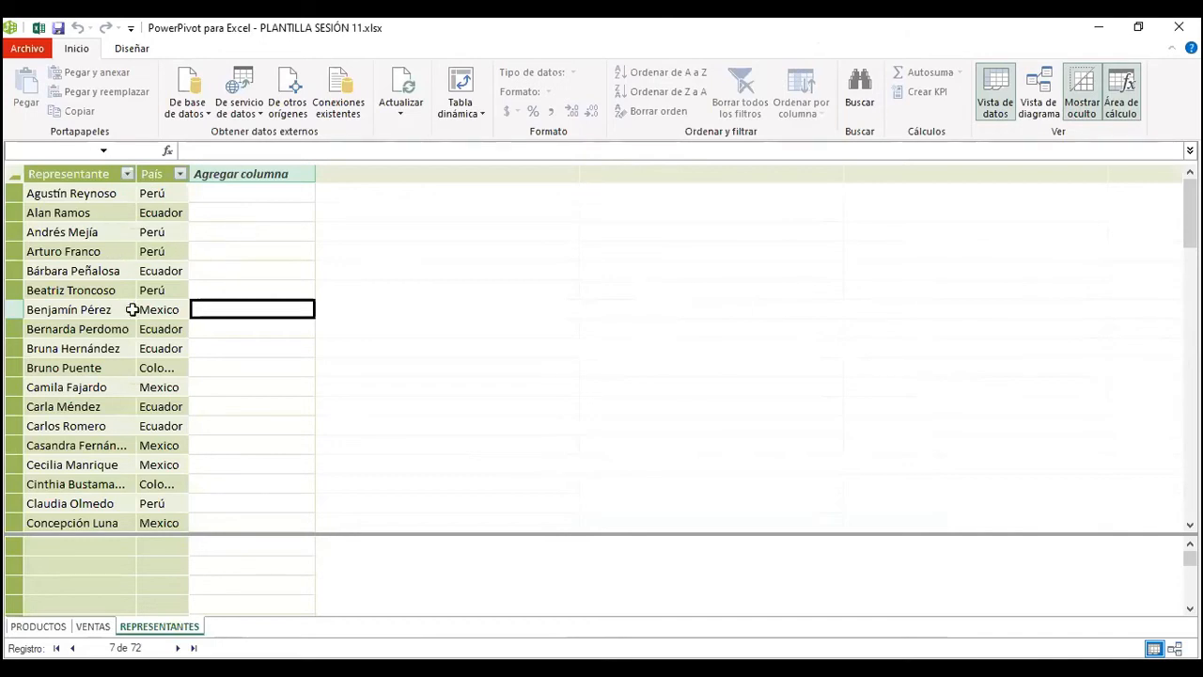
left_click(38, 627)
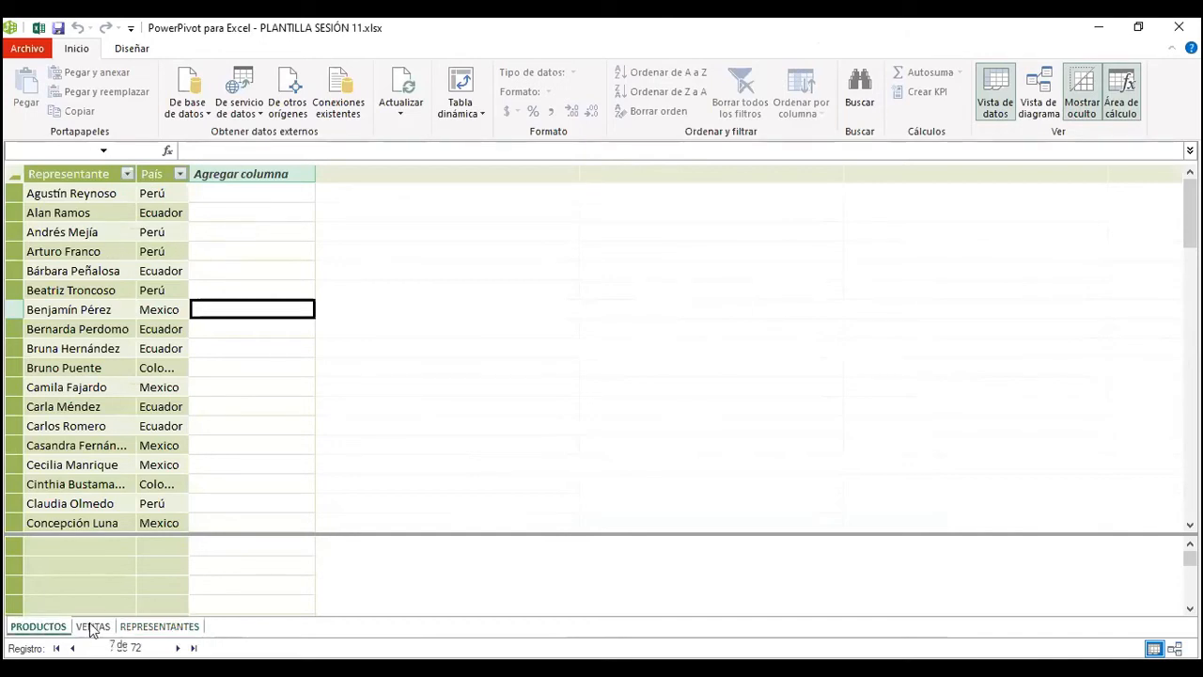
left_click(93, 626)
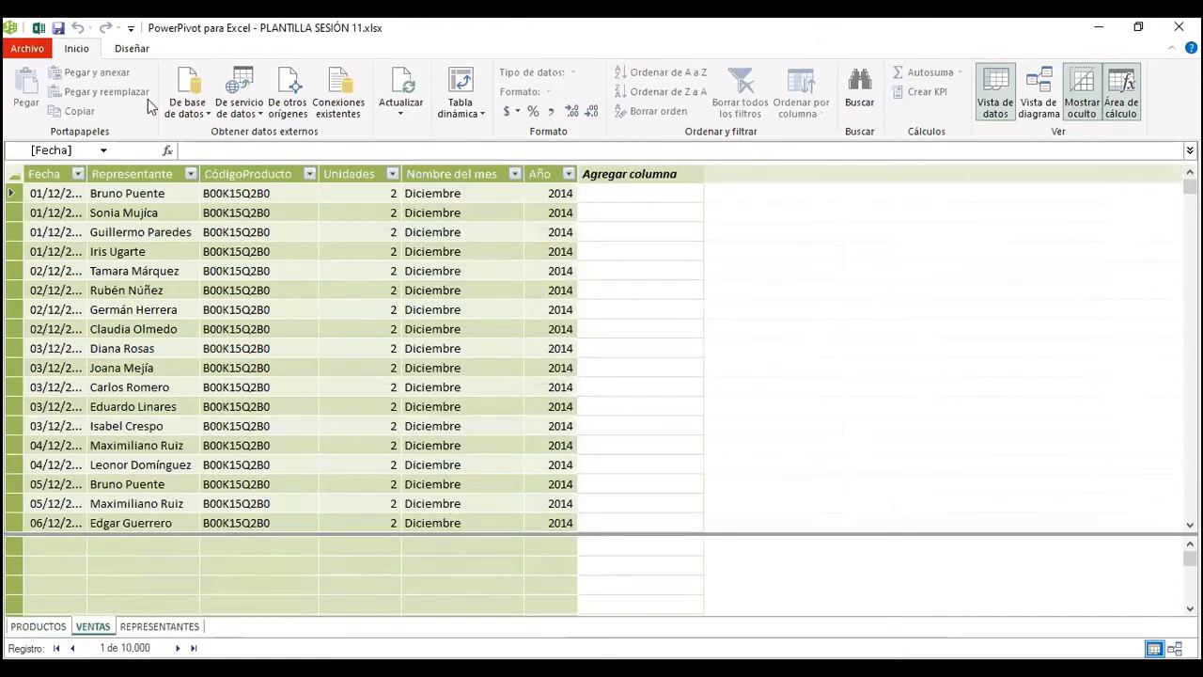
left_click(165, 630)
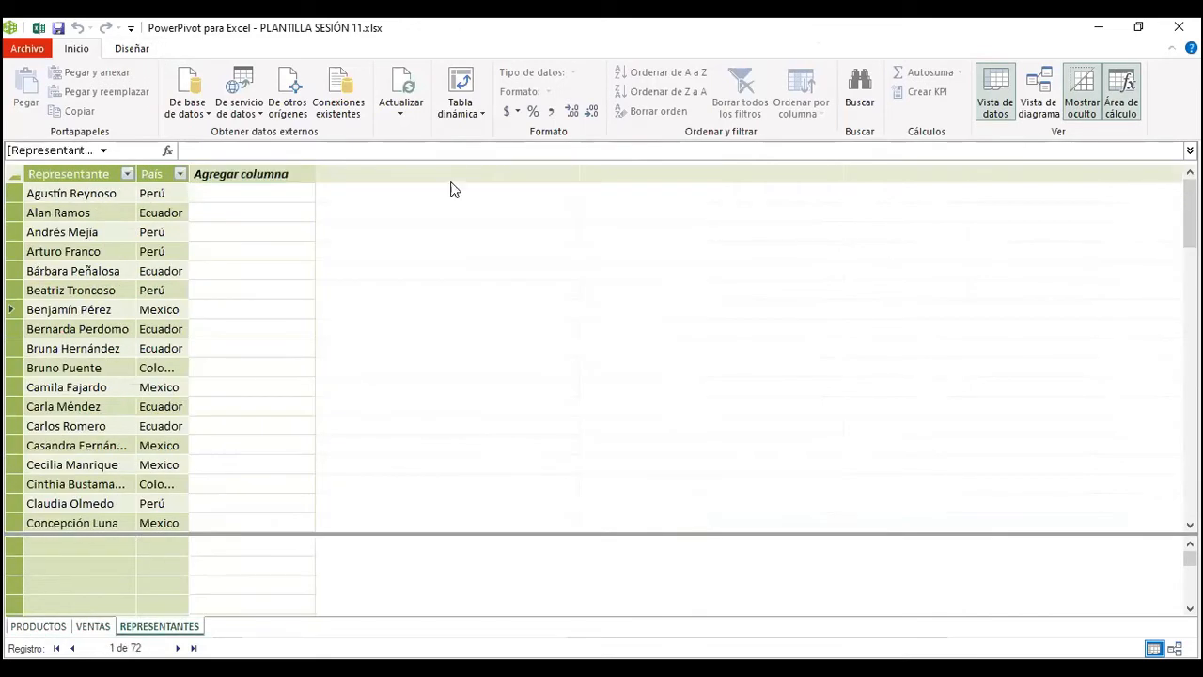
left_click(403, 89)
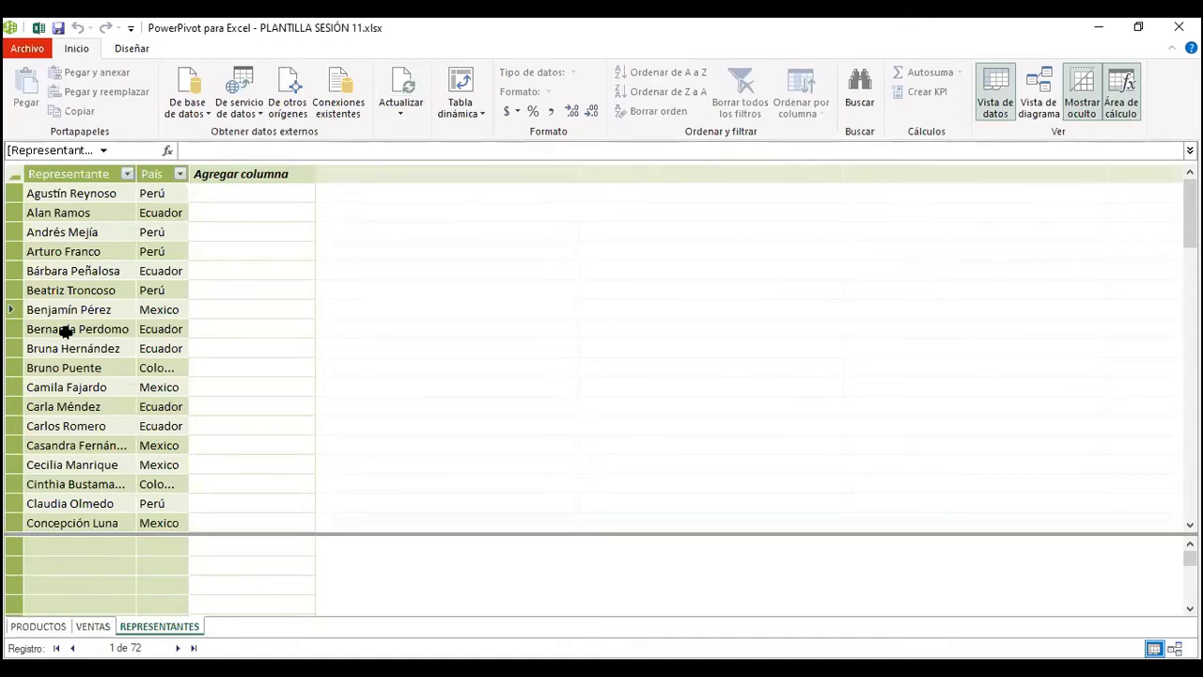
left_click(49, 627)
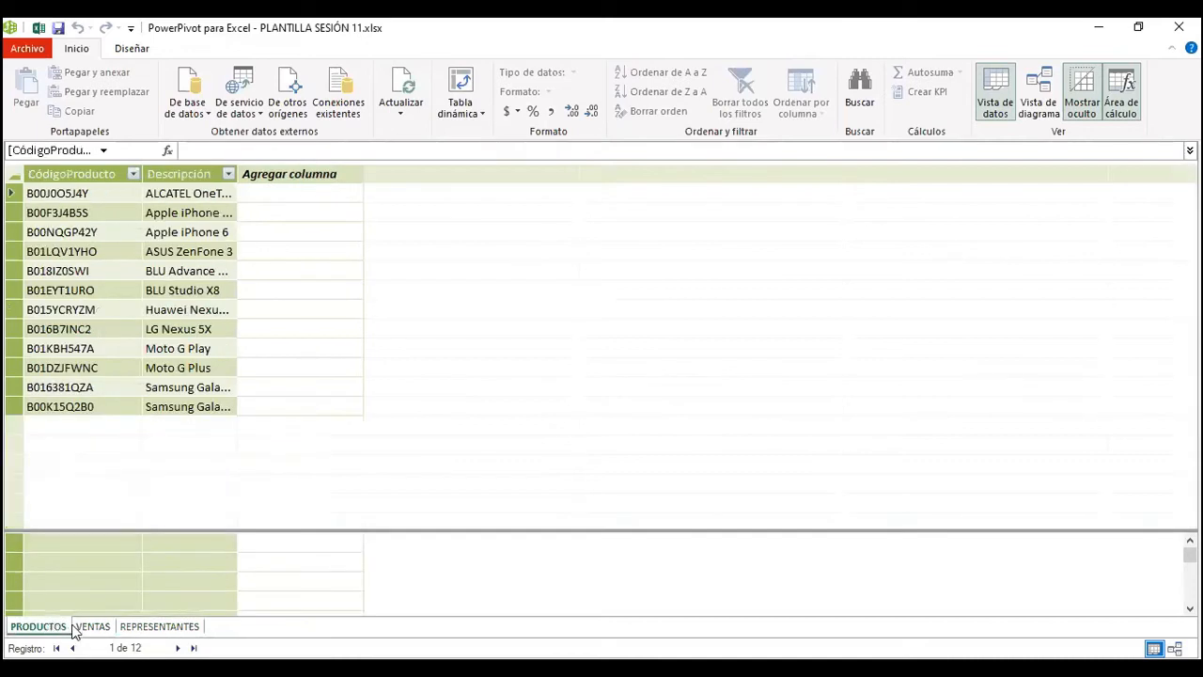
left_click(91, 626)
left_click(52, 627)
- Show the data model as a diagram and arrange the tables with VENTAS centred below PRODUCTOS and REPRESENTANTES
left_click(1041, 90)
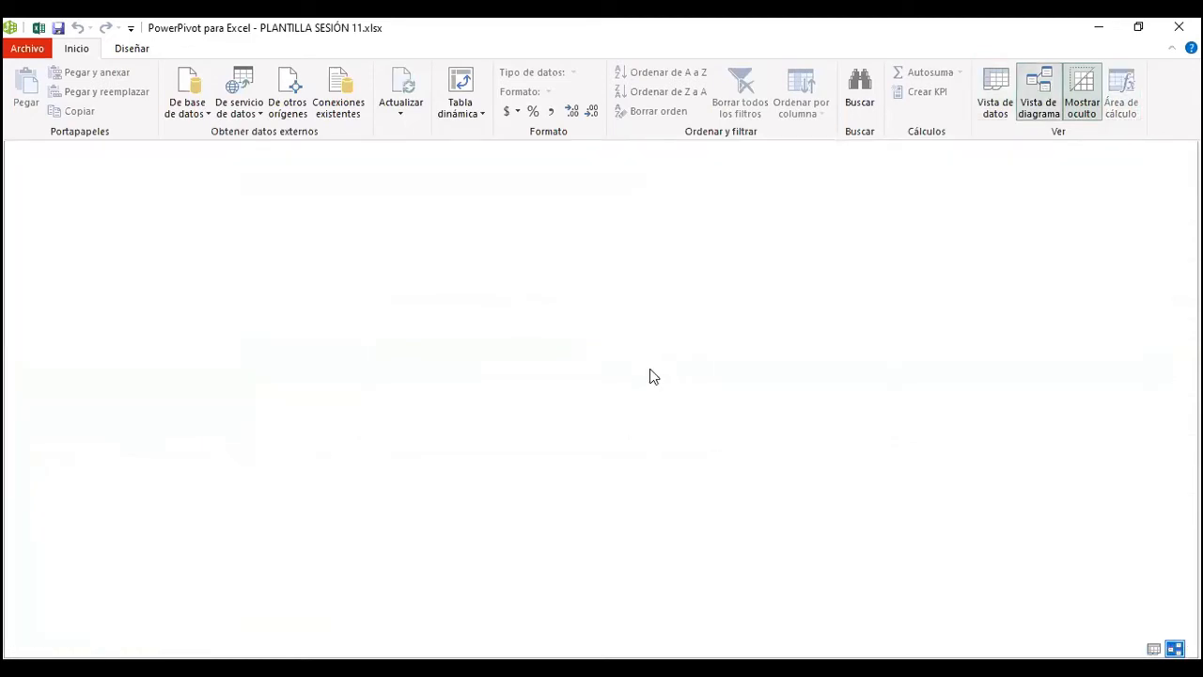
scroll(486, 320, "down", 2)
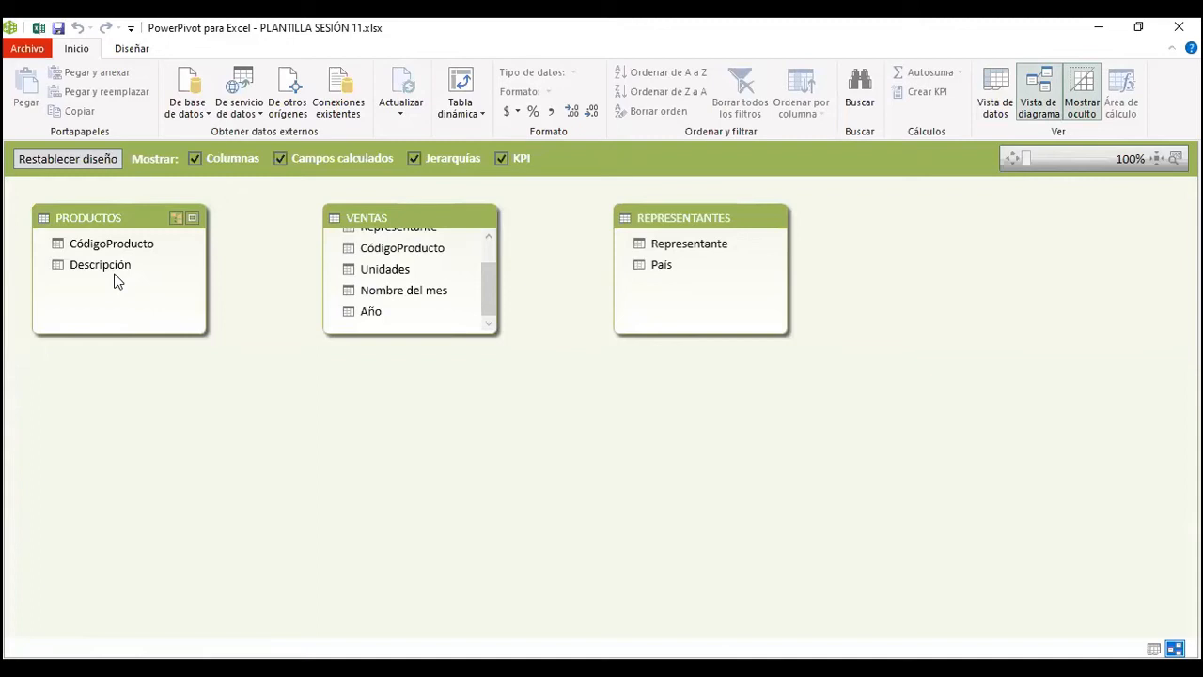
left_click_drag(411, 310, 432, 411)
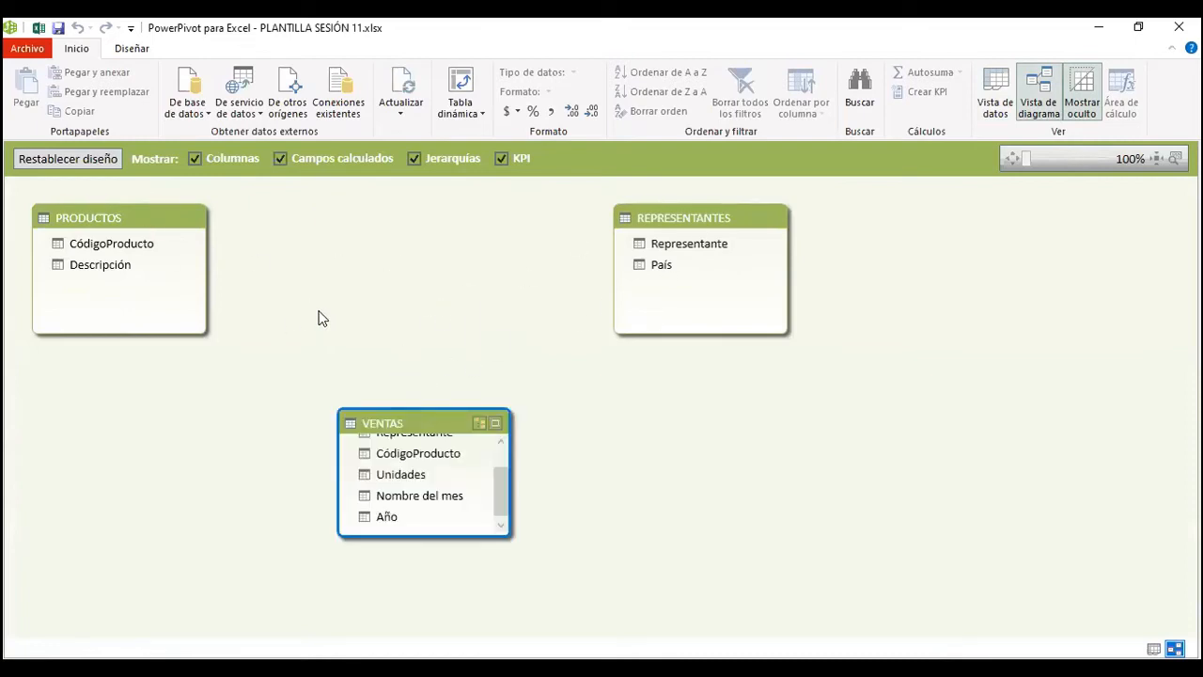
left_click_drag(173, 213, 361, 212)
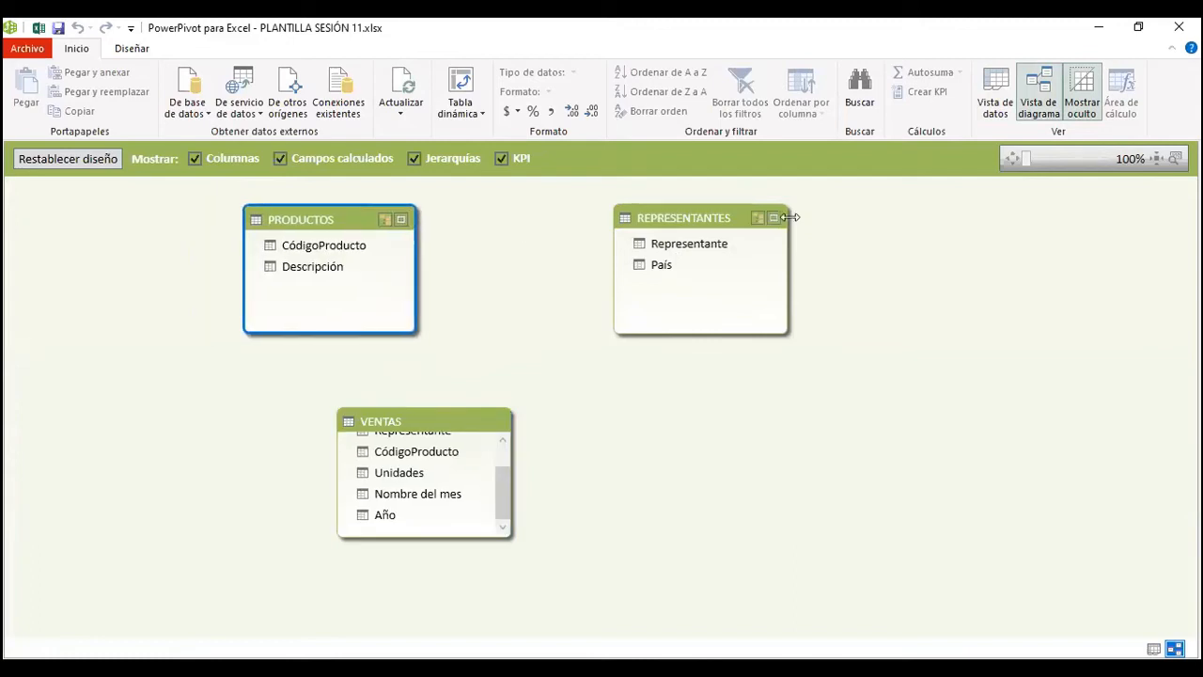
left_click_drag(645, 222, 541, 223)
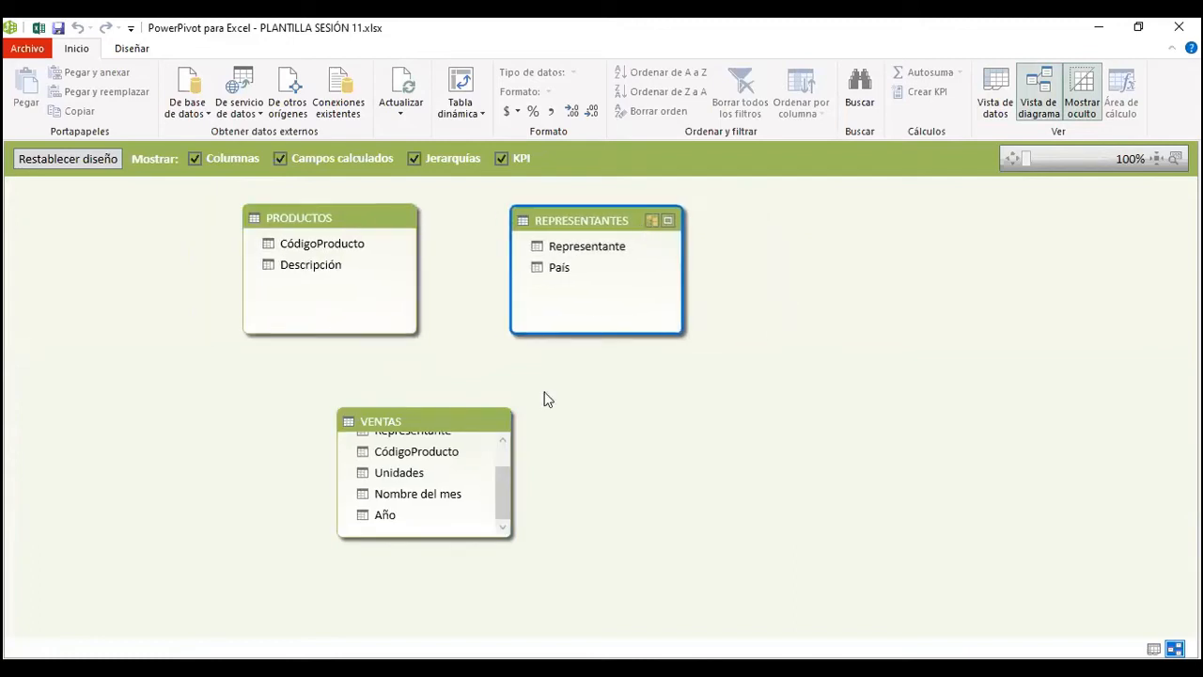
left_click_drag(452, 420, 502, 414)
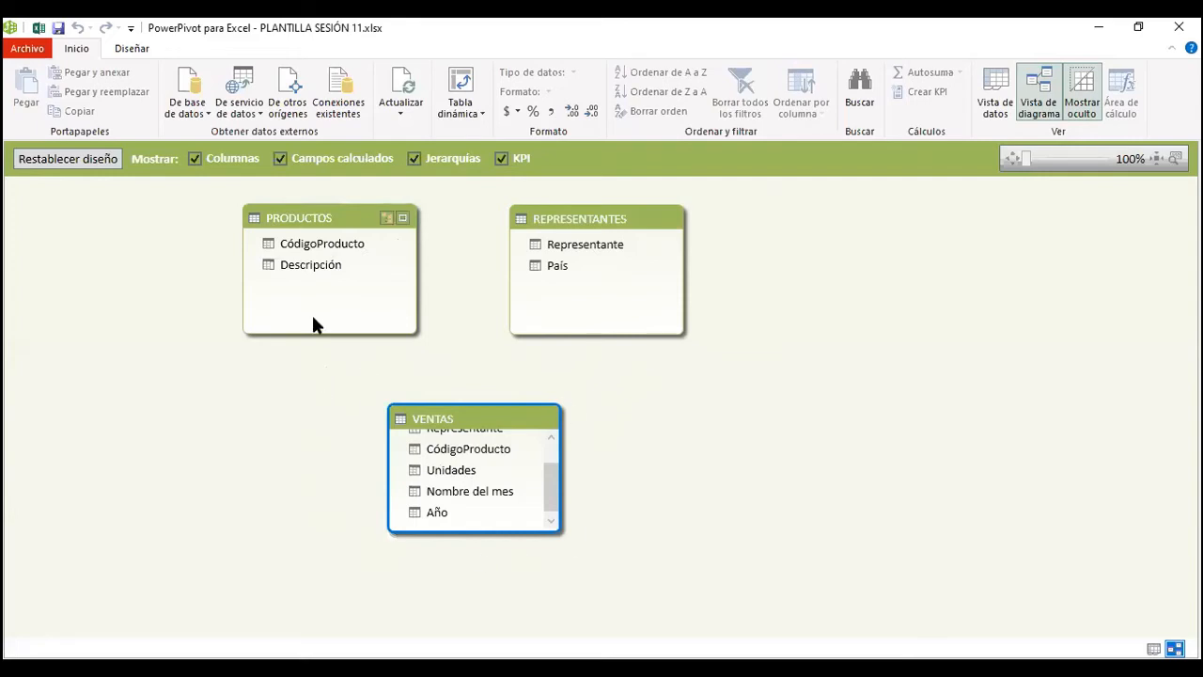
- Relate PRODUCTOS to VENTAS through CódigoProducto, and REPRESENTANTES to VENTAS through Representante
left_click_drag(367, 243, 434, 319)
right_click(436, 408)
left_click_drag(402, 270, 453, 446)
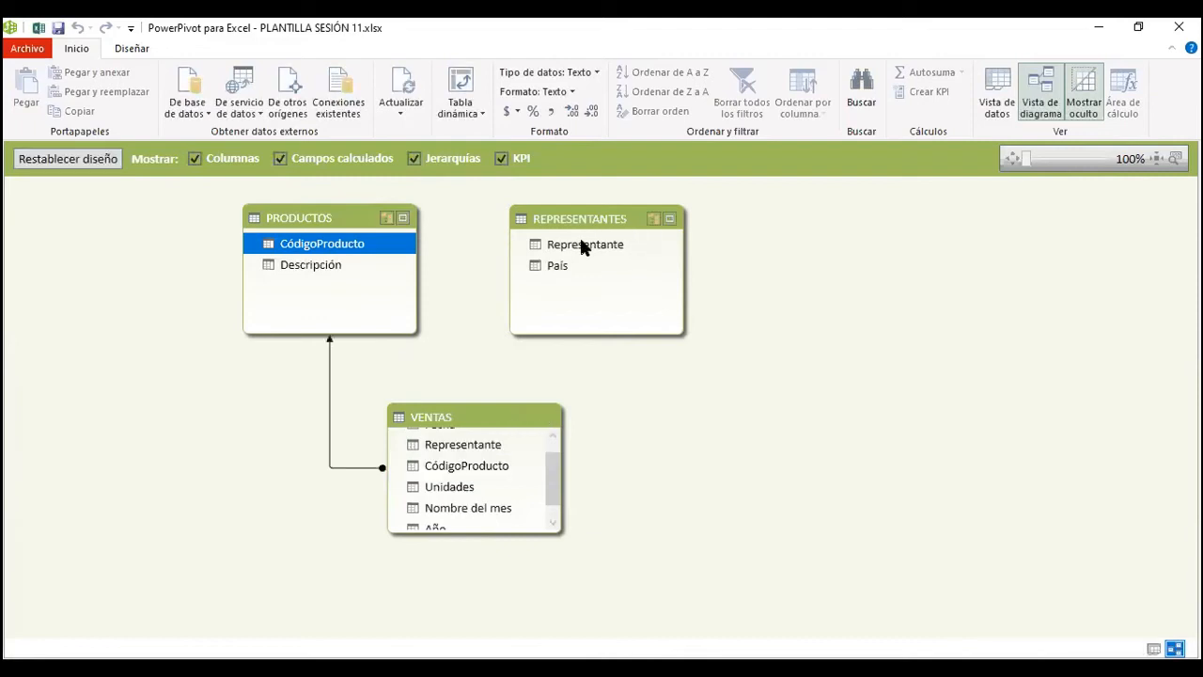
left_click_drag(597, 247, 499, 455)
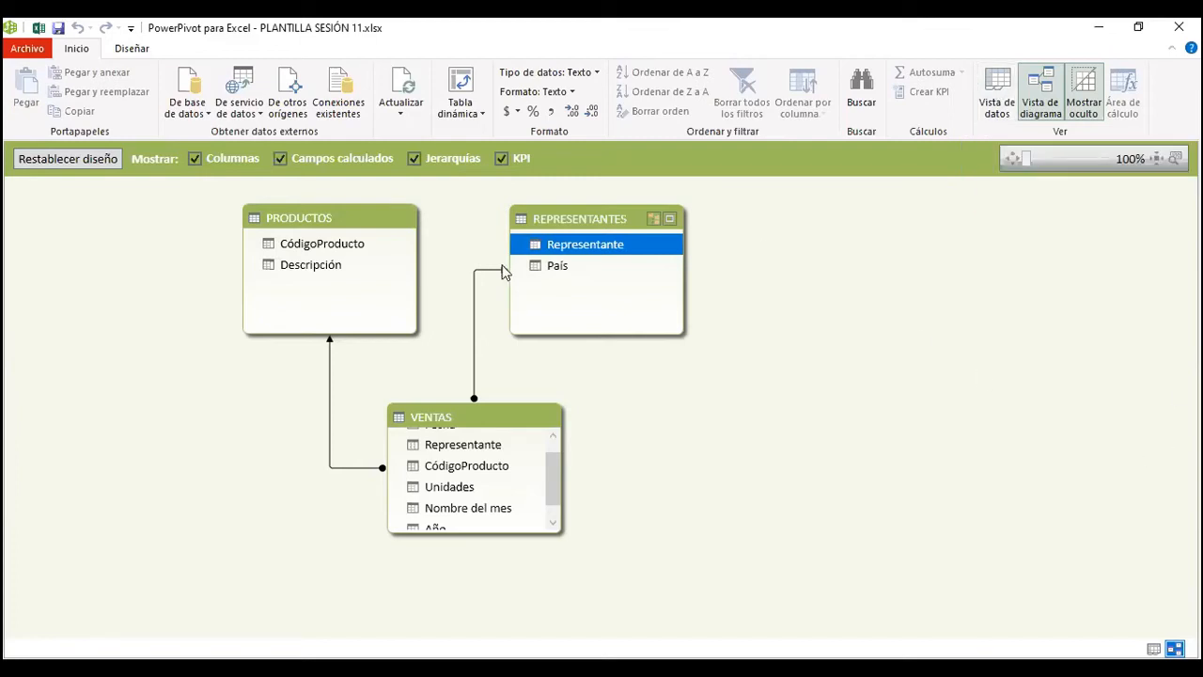
left_click(554, 265)
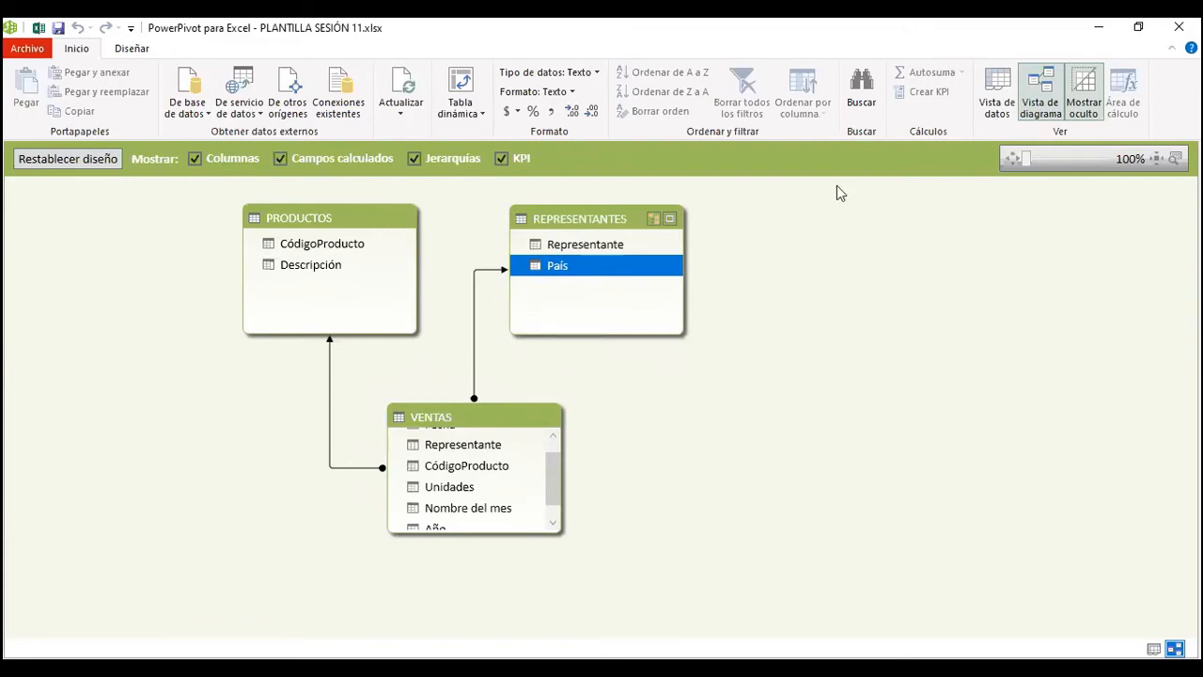
- Review the related tables in data view, and close Power Pivot and the list of workbook queries
left_click(994, 94)
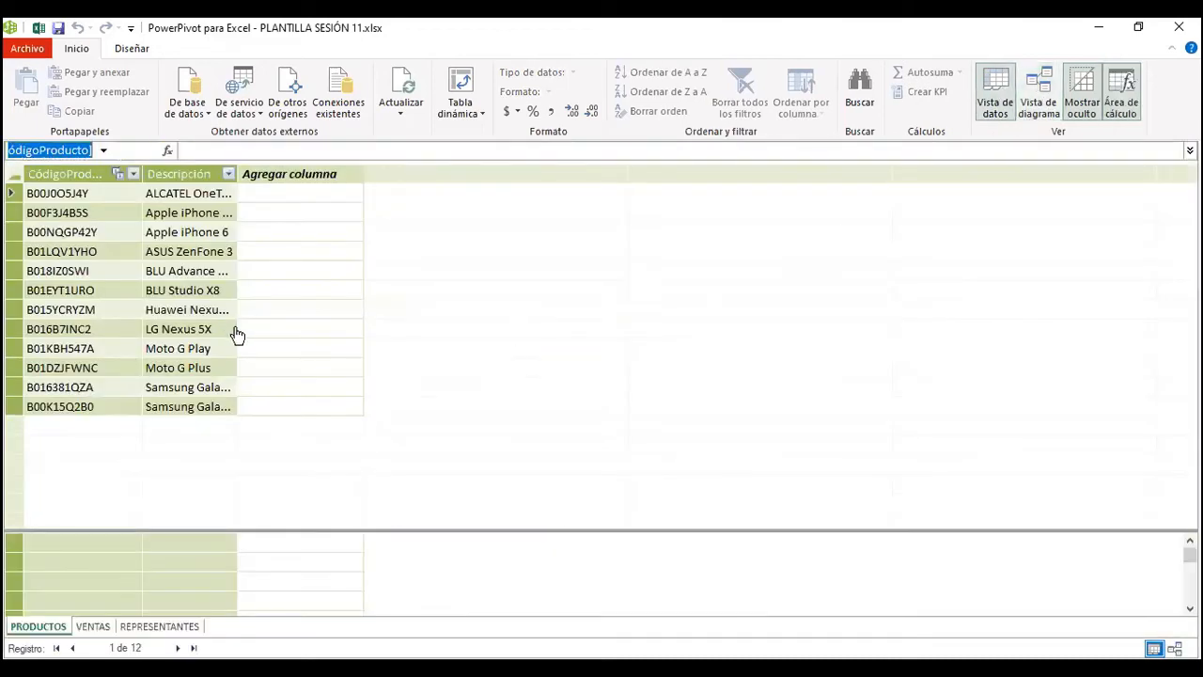
left_click(97, 628)
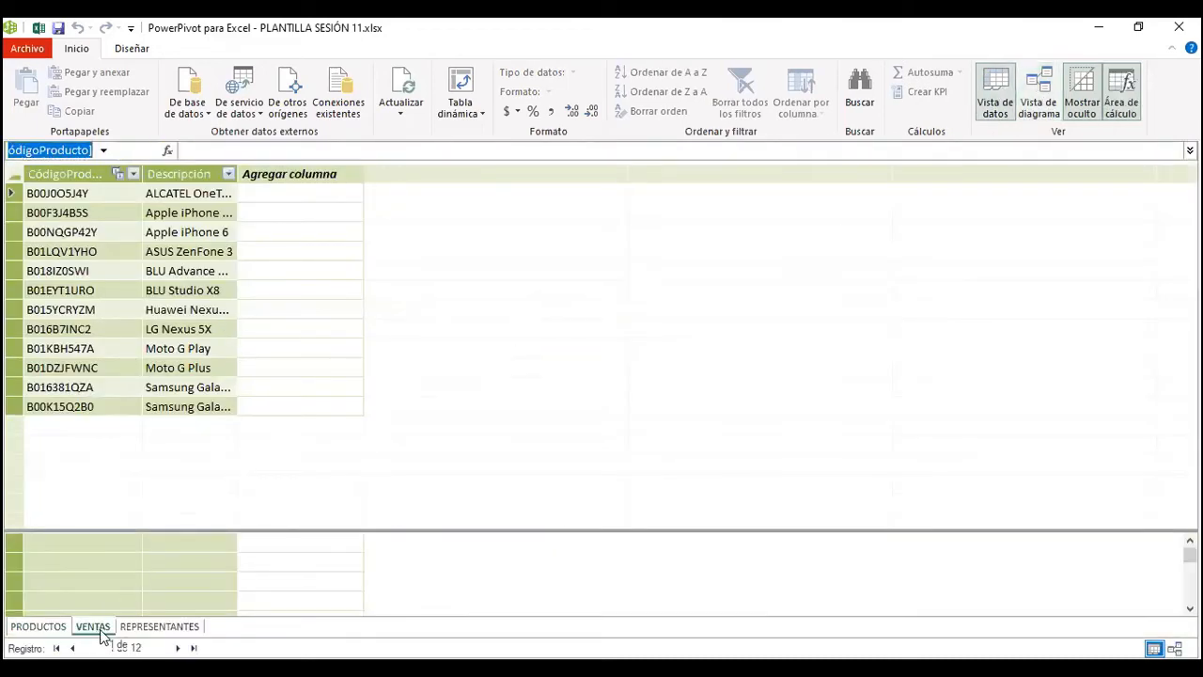
left_click(28, 626)
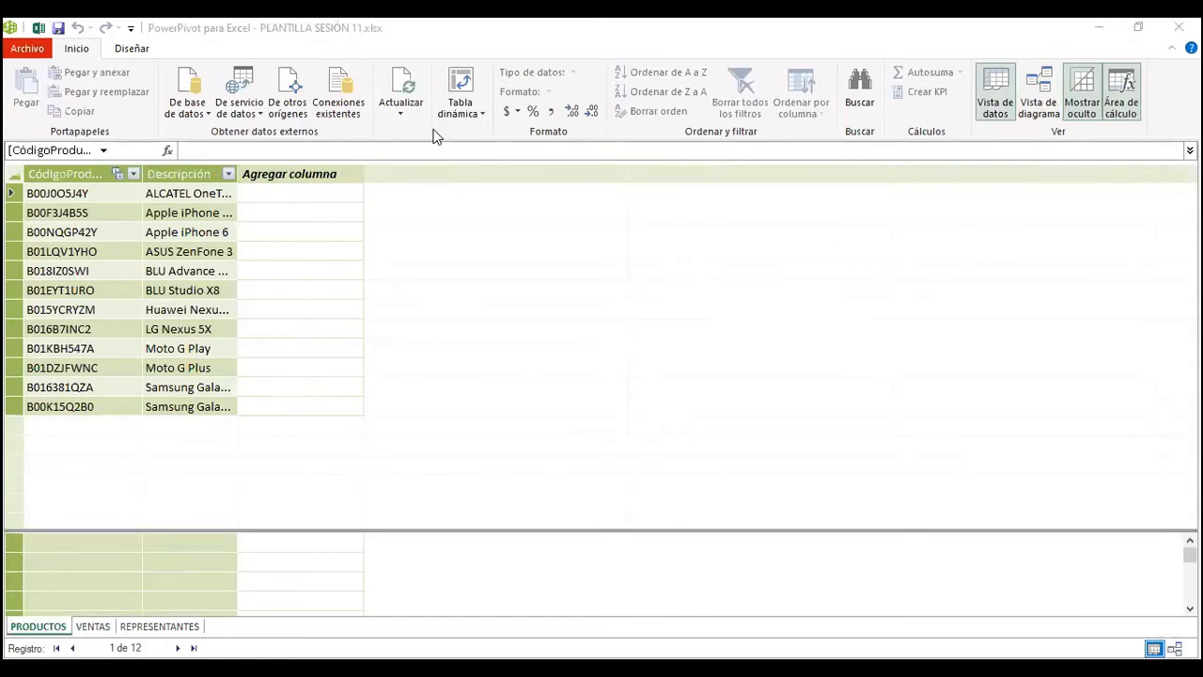
left_click(1179, 27)
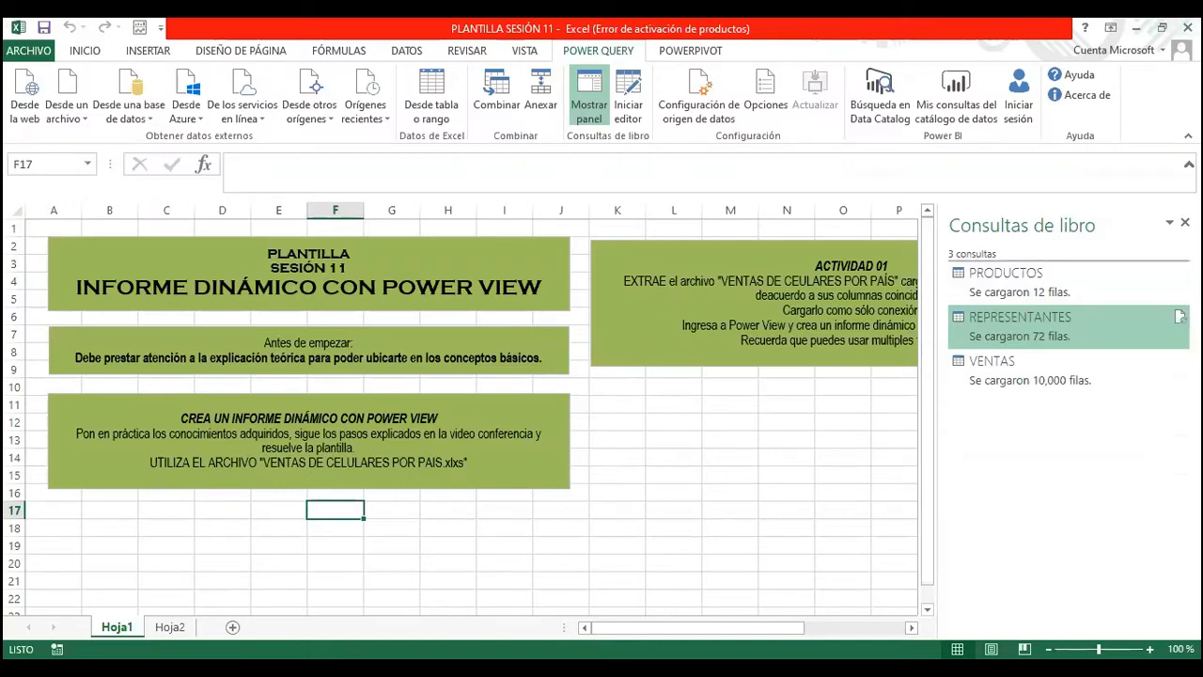
left_click(1185, 221)
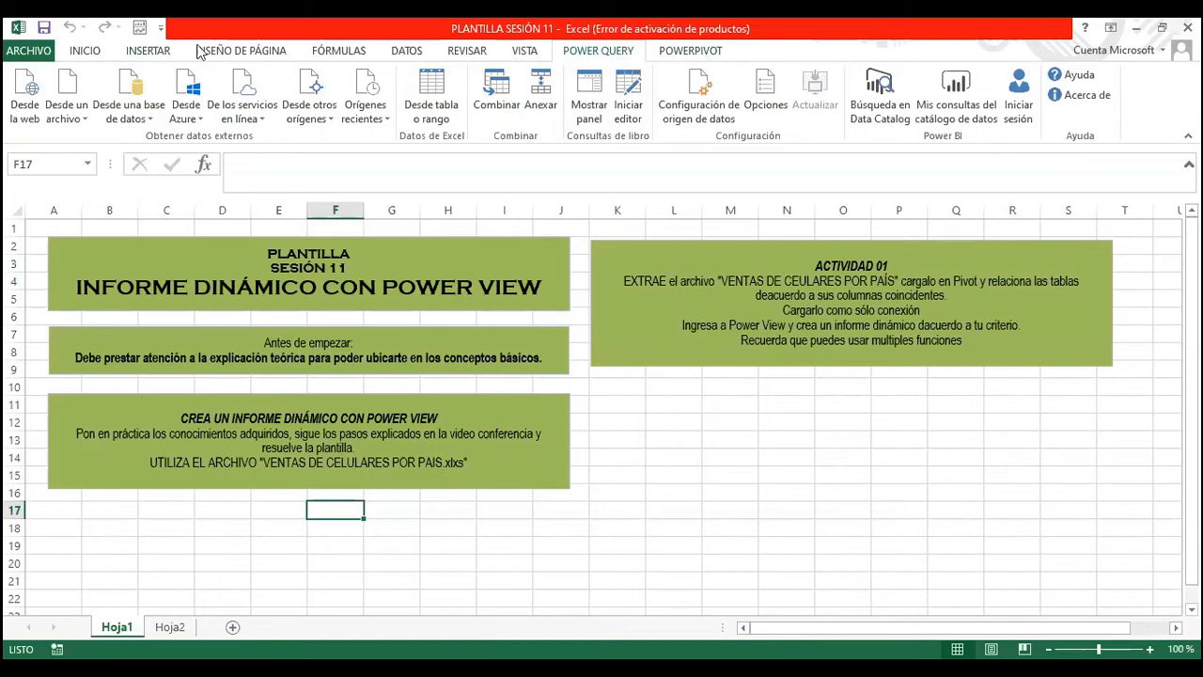
- Insert a Power View report sheet and title it INFORME DE VENTAS
left_click(149, 53)
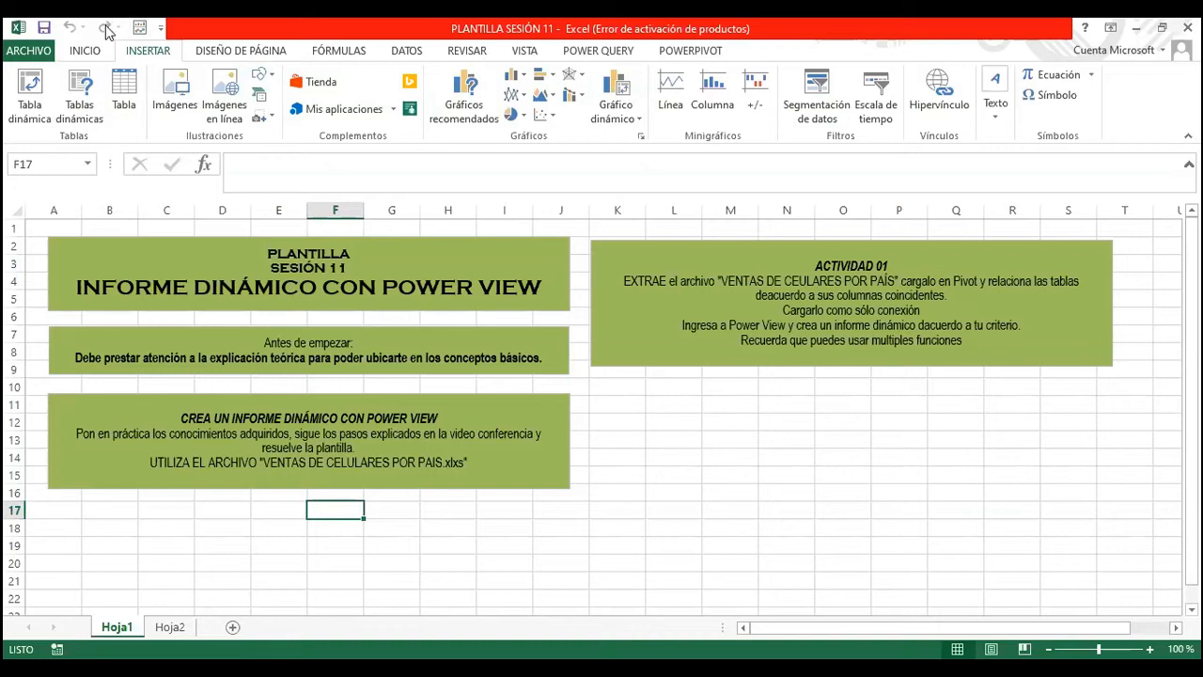
left_click(141, 30)
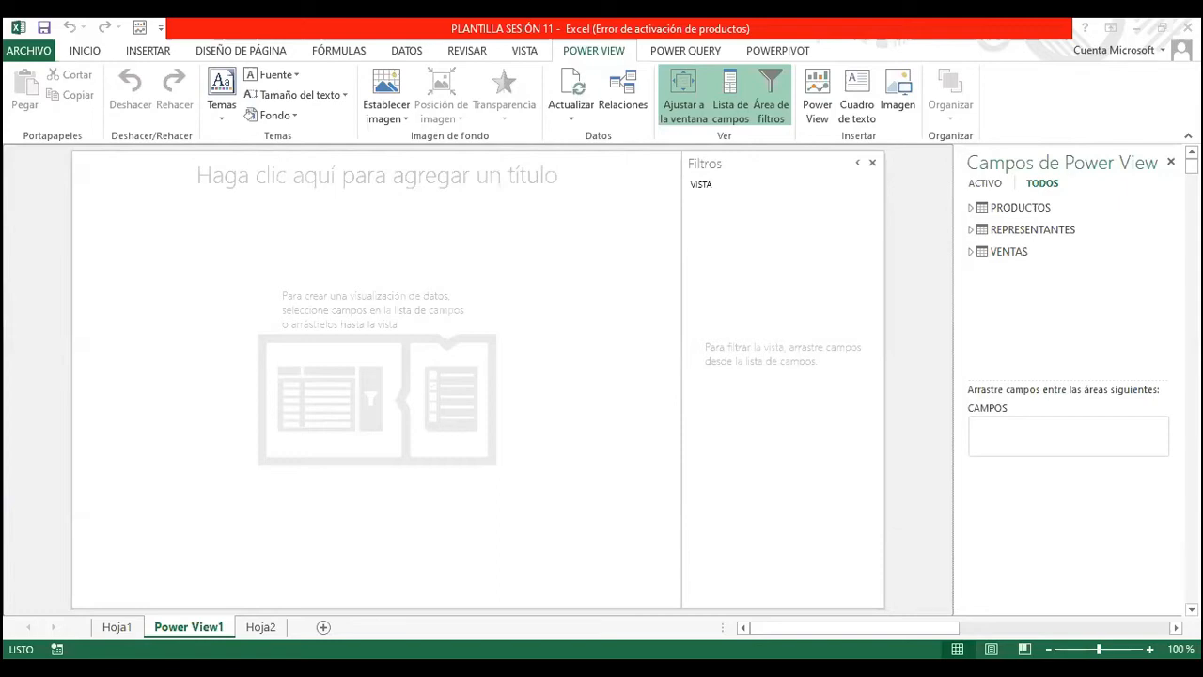
left_click(390, 178)
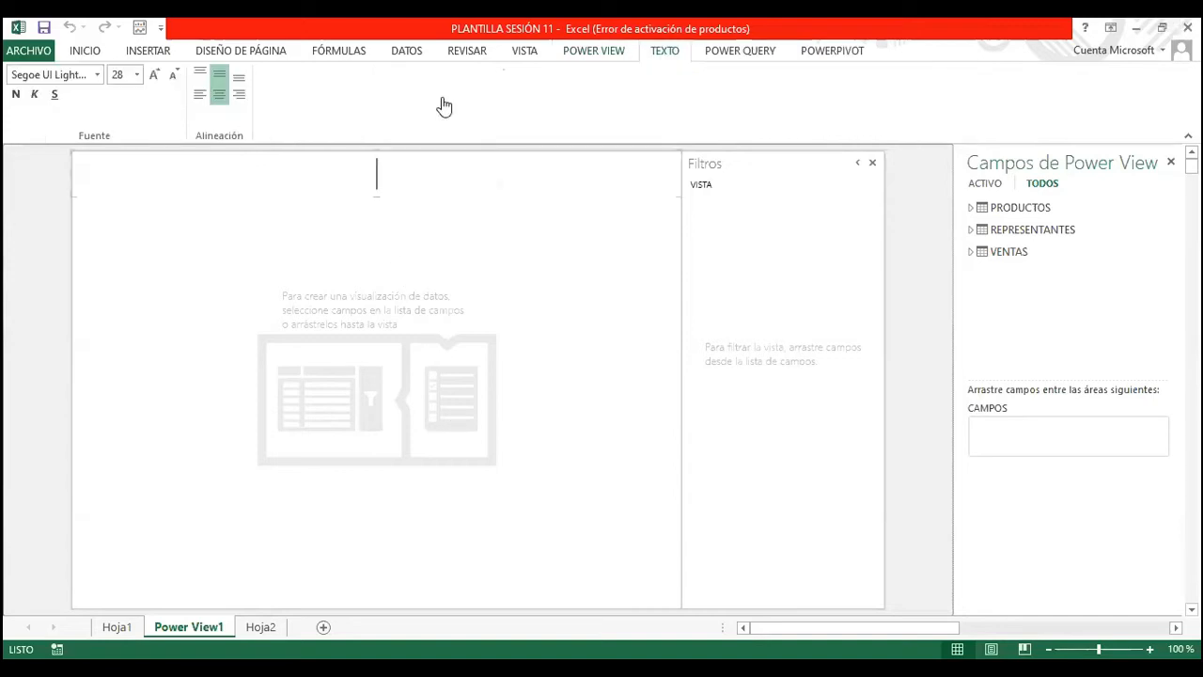
type("INFORME DE VENTAS")
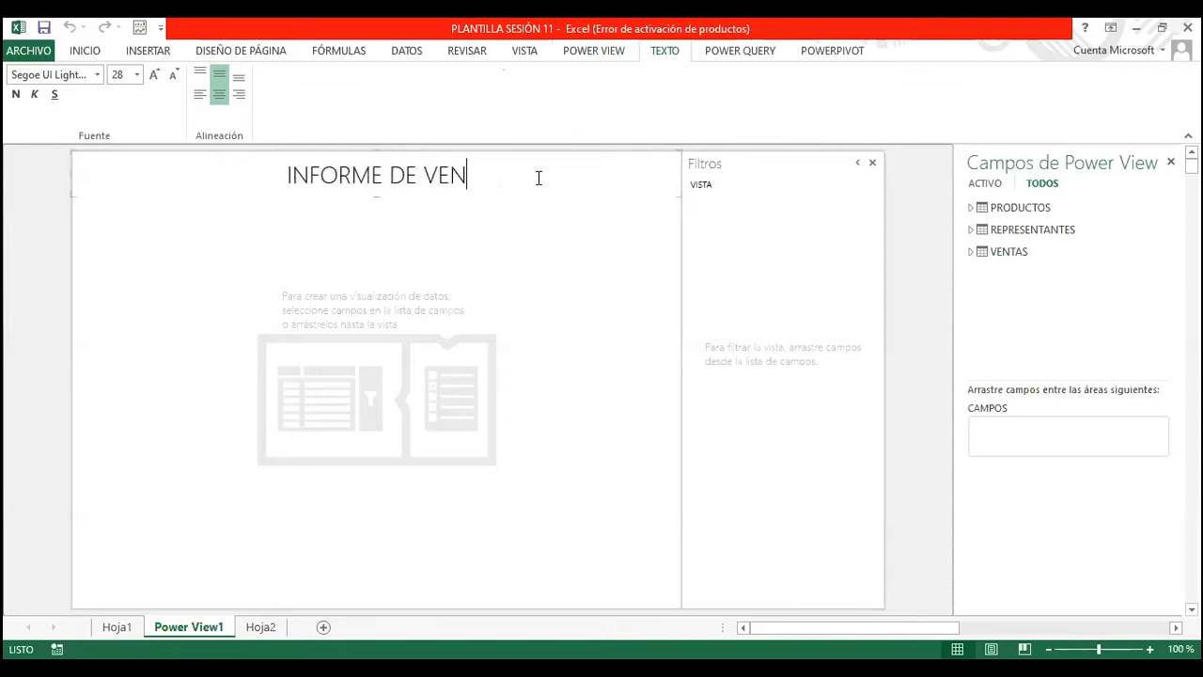
left_click(597, 305)
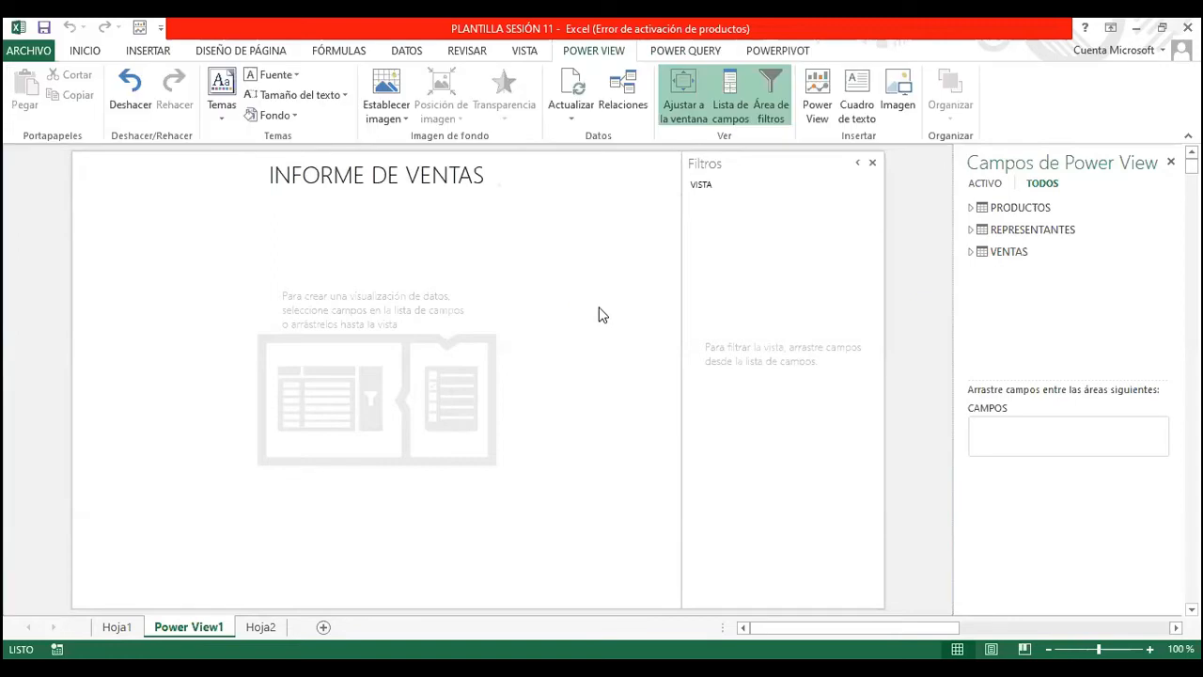
- Expand the PRODUCTOS, REPRESENTANTES and VENTAS tables in the Power View field list and look through their fields
left_click(973, 209)
left_click(972, 267)
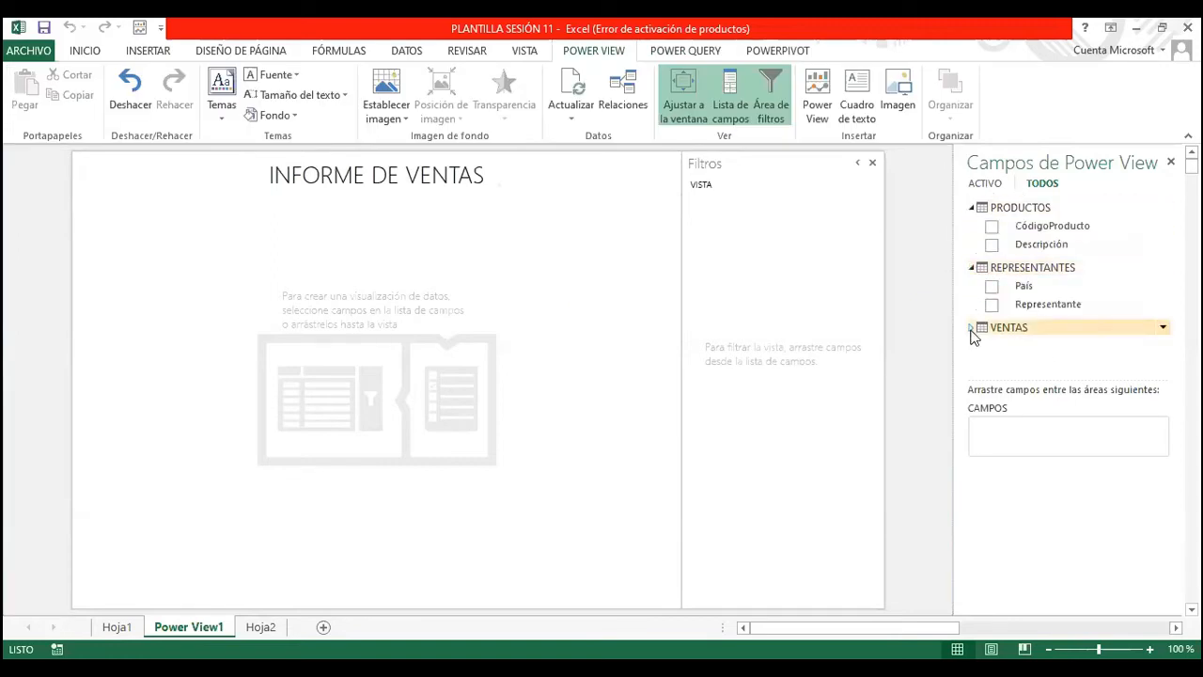
left_click(972, 327)
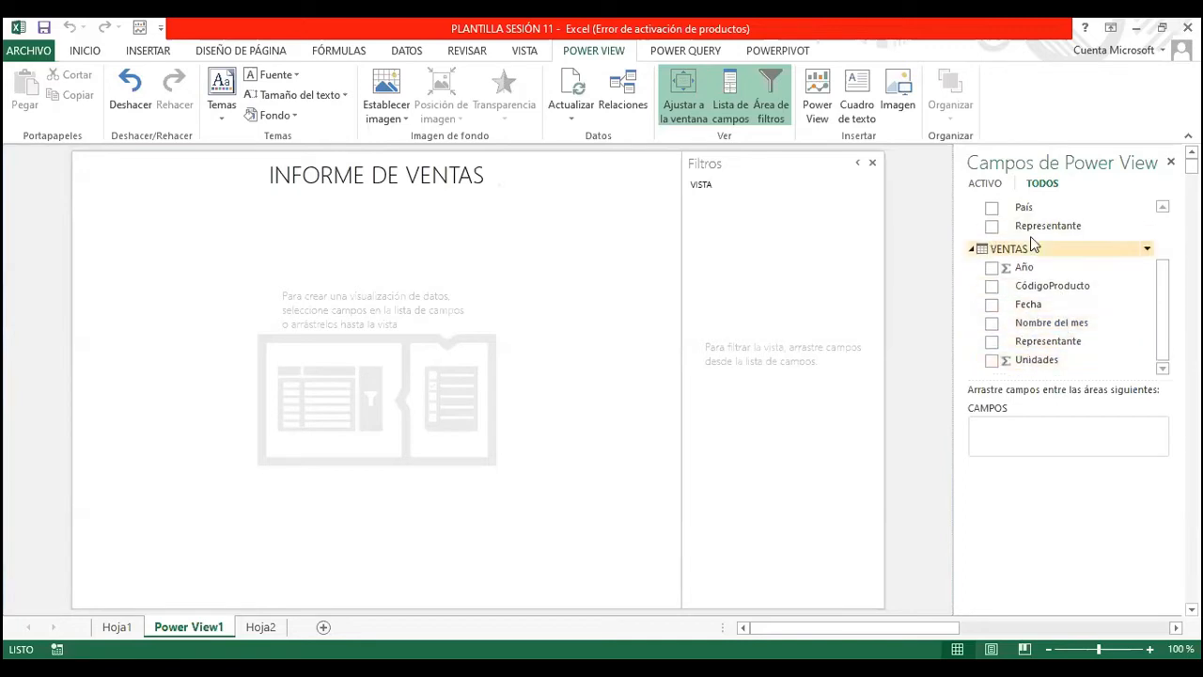
scroll(1028, 309, "up", 2)
scroll(1034, 320, "down", 2)
scroll(1050, 344, "up", 1)
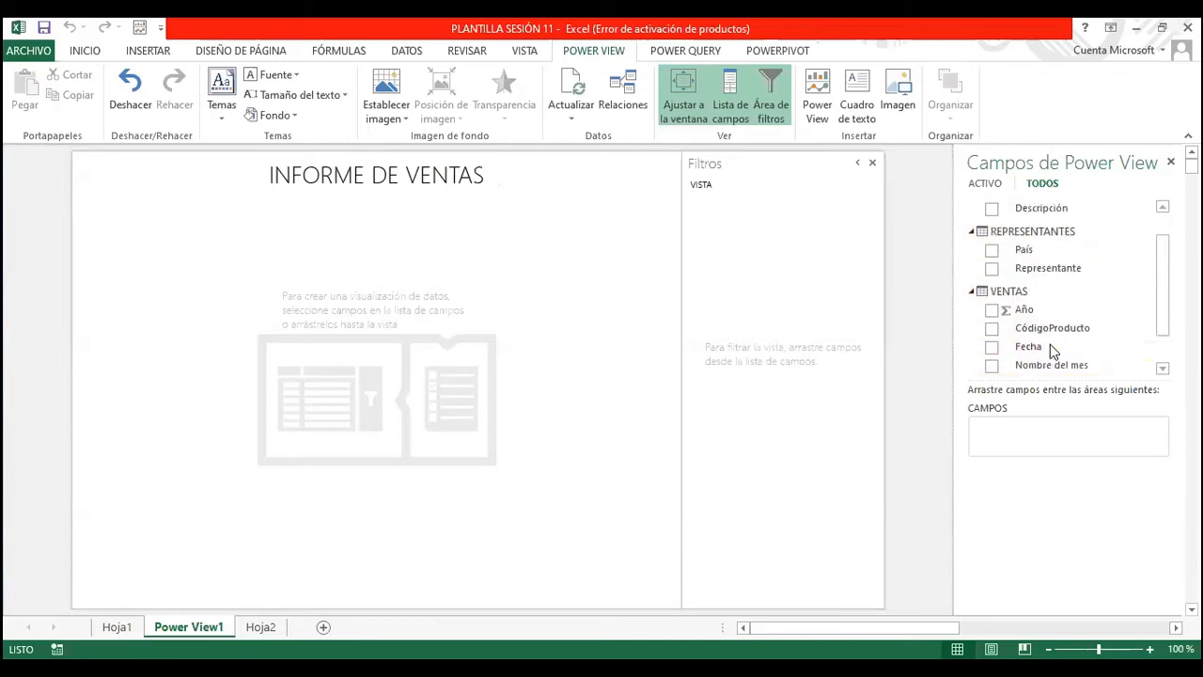
scroll(1050, 344, "up", 2)
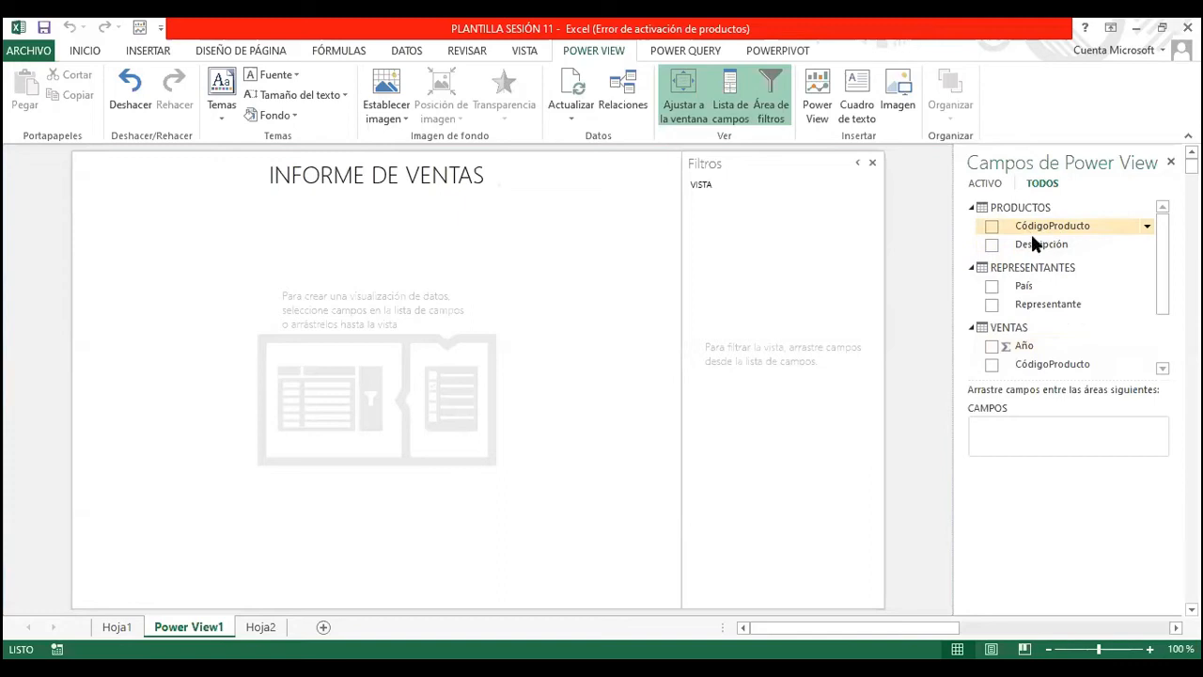
scroll(1044, 350, "down", 1)
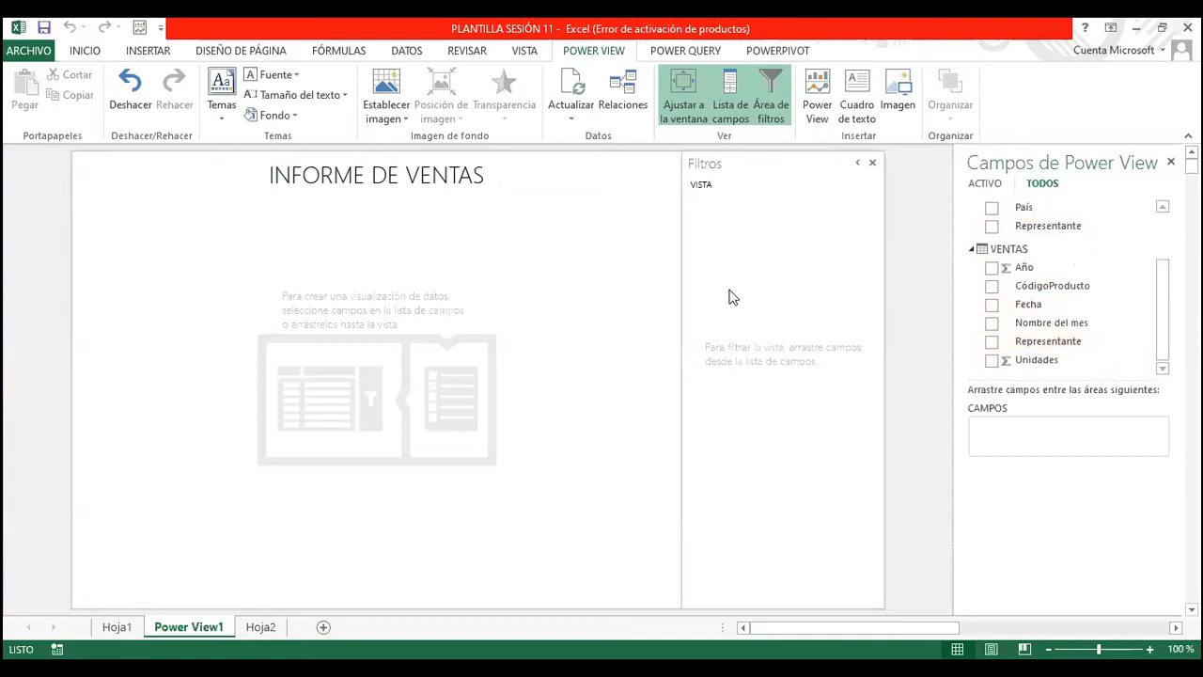
- Set the 766_example image from the CLASE 11 folder of CURSO DE EXCEL INTERMEDIO as the report background, with its position set to Estirar
left_click(389, 109)
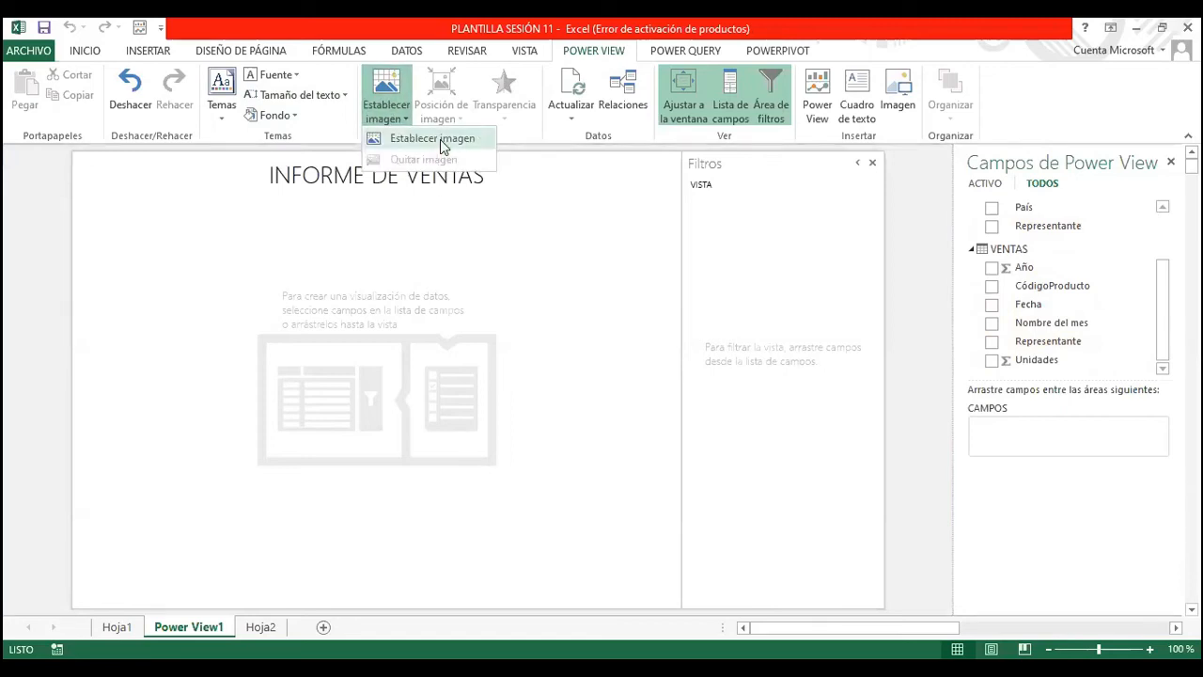
left_click(443, 146)
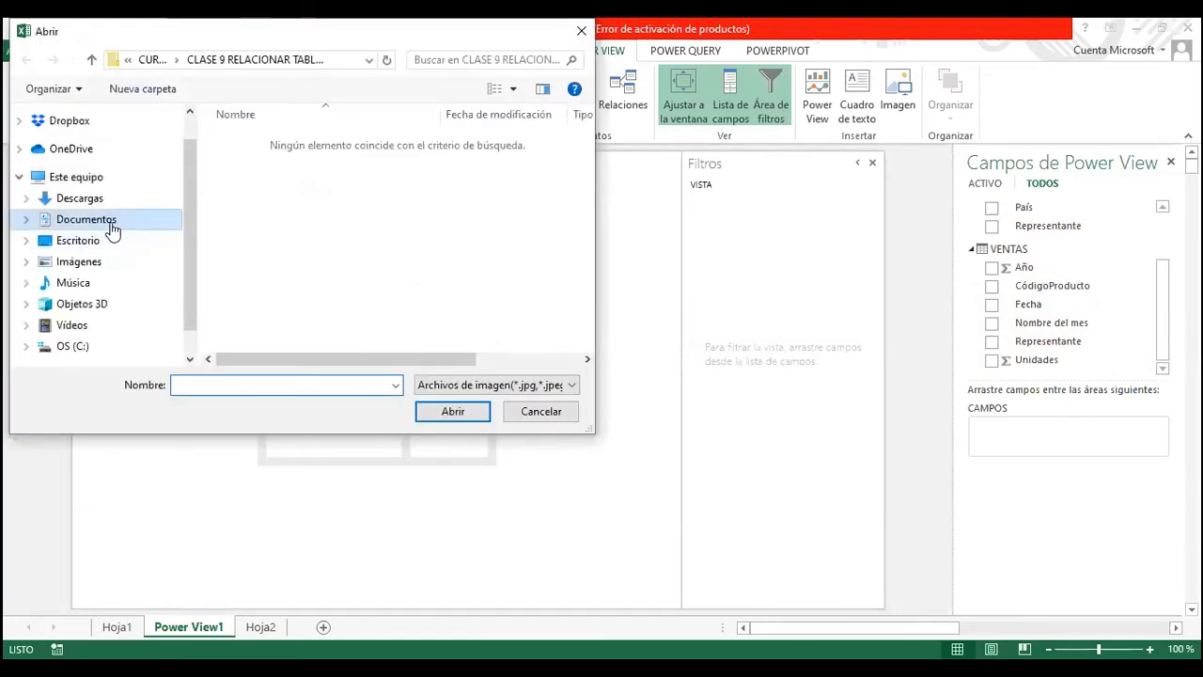
left_click(110, 226)
double_click(513, 177)
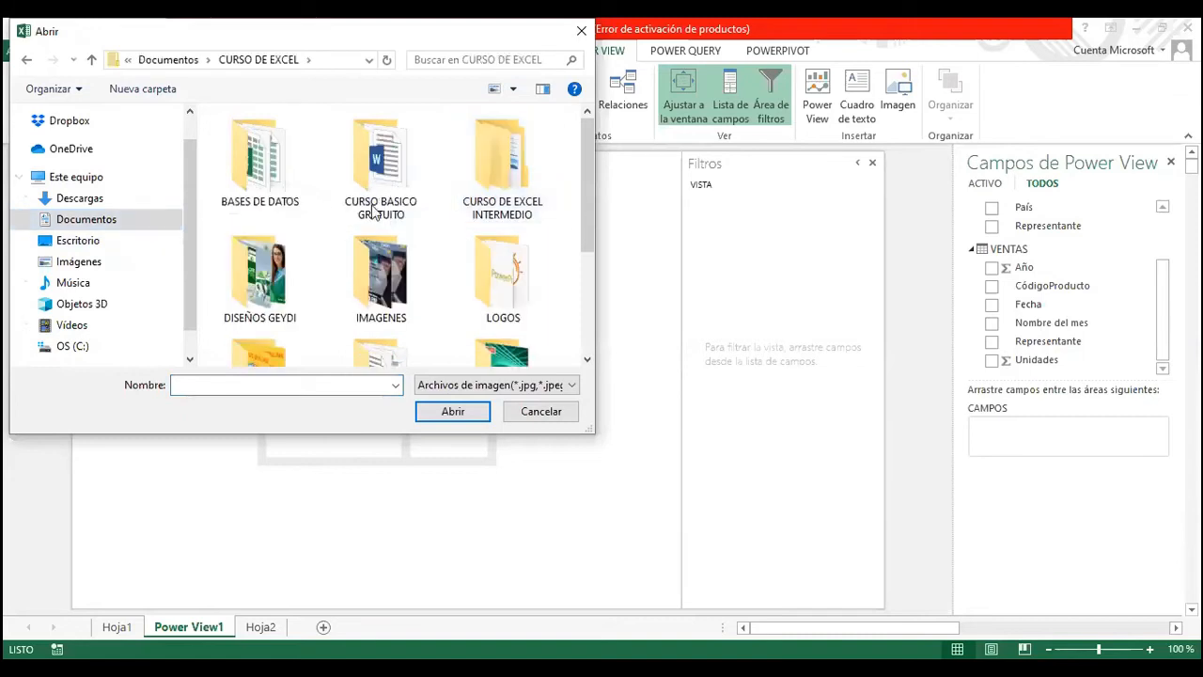
double_click(488, 185)
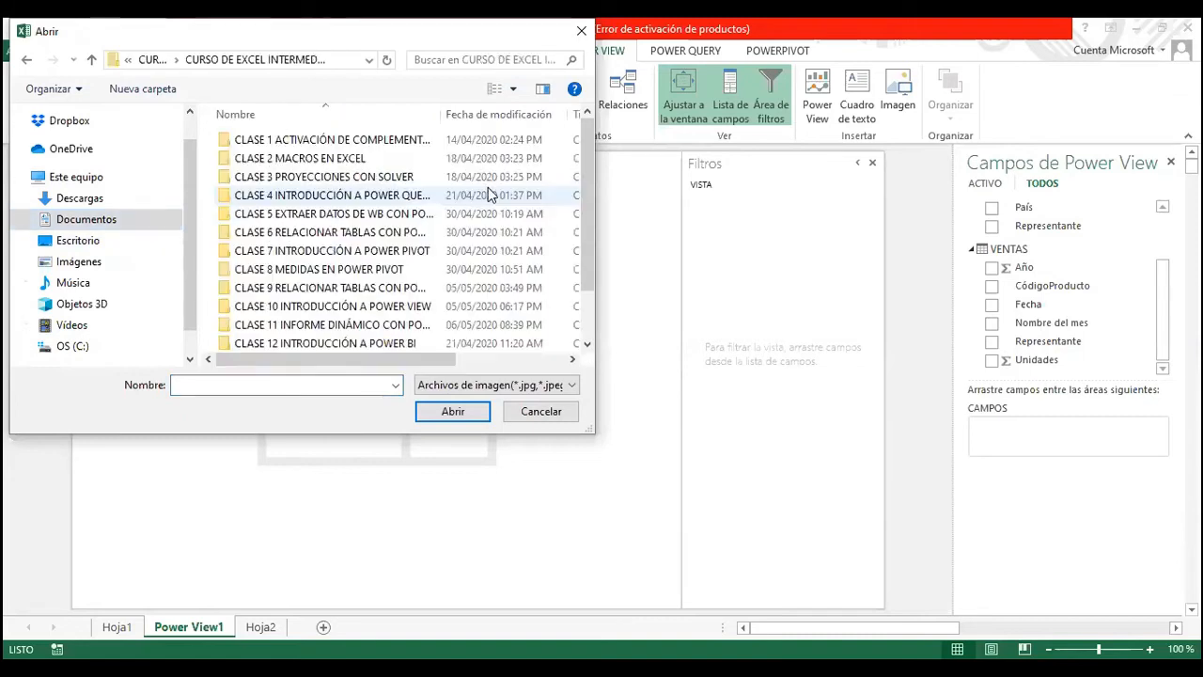
double_click(357, 325)
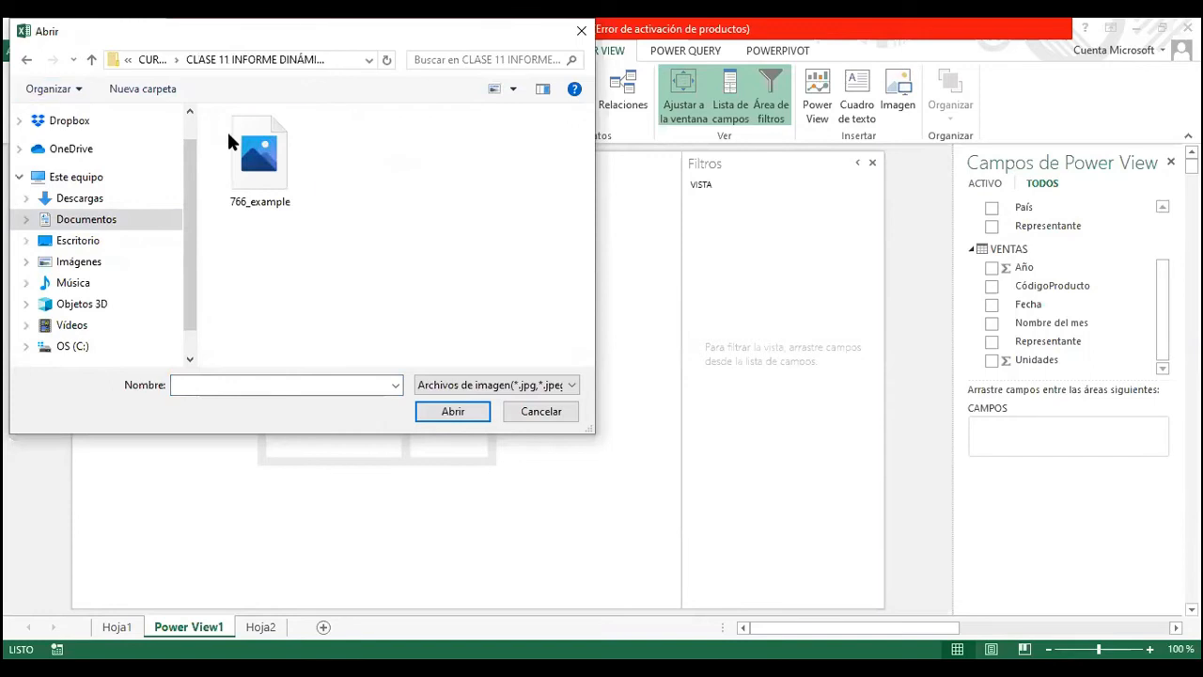
left_click(243, 150)
left_click(452, 409)
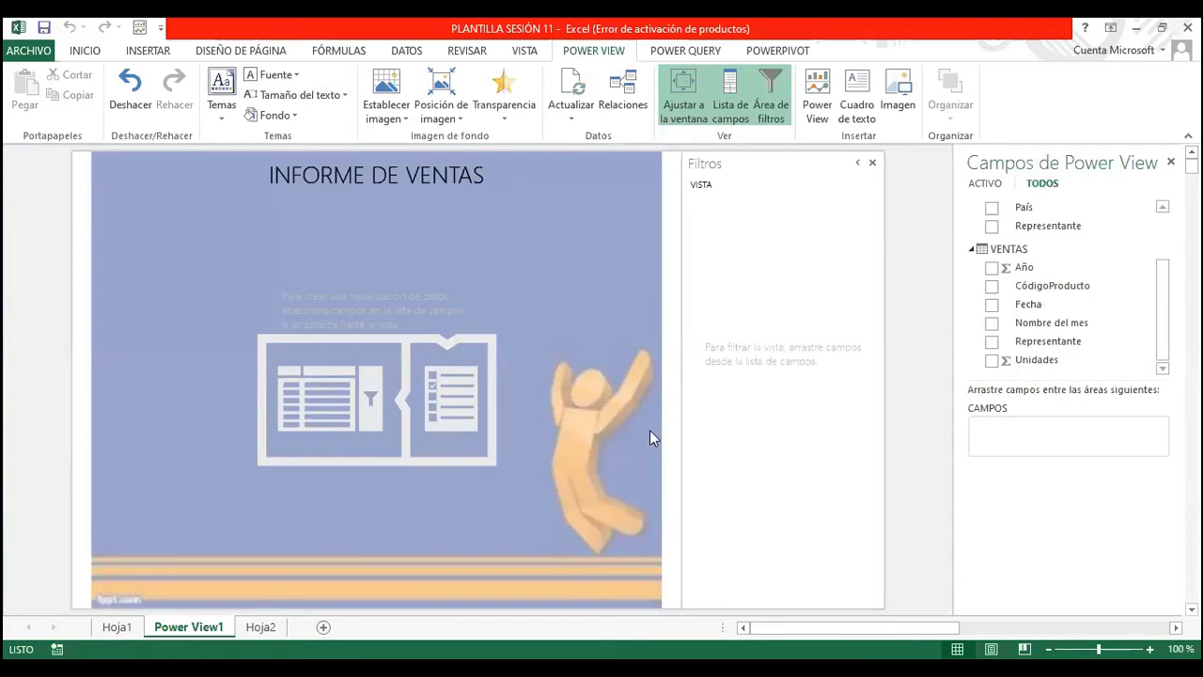
left_click(458, 108)
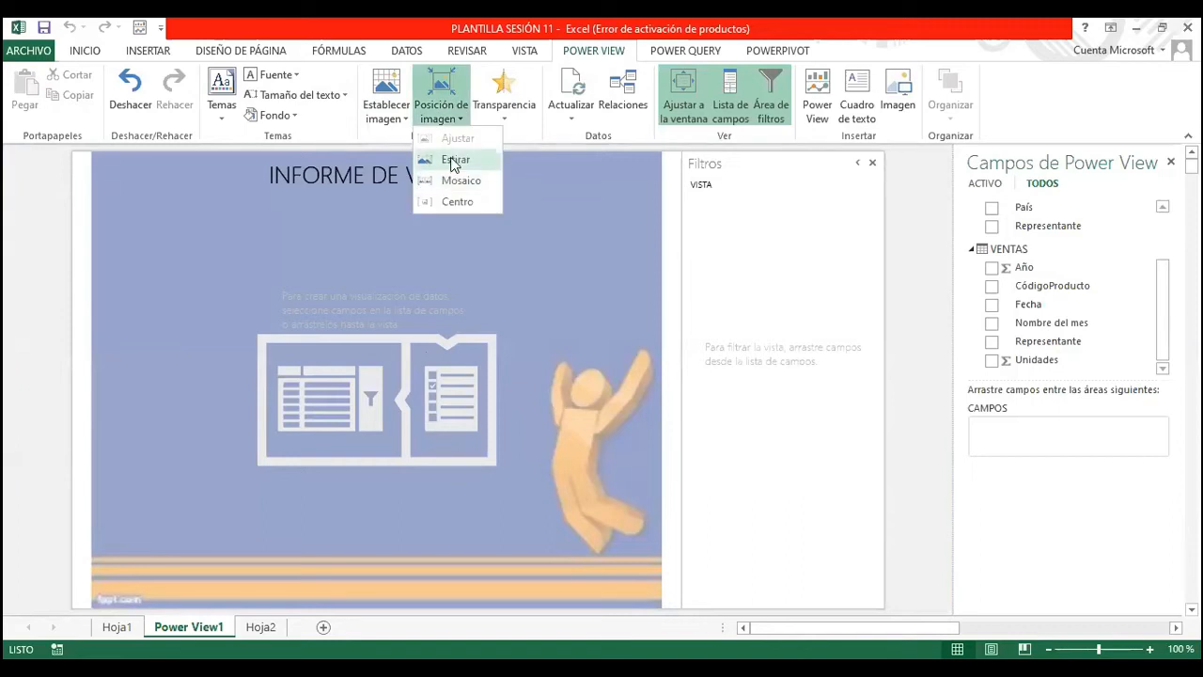
left_click(455, 161)
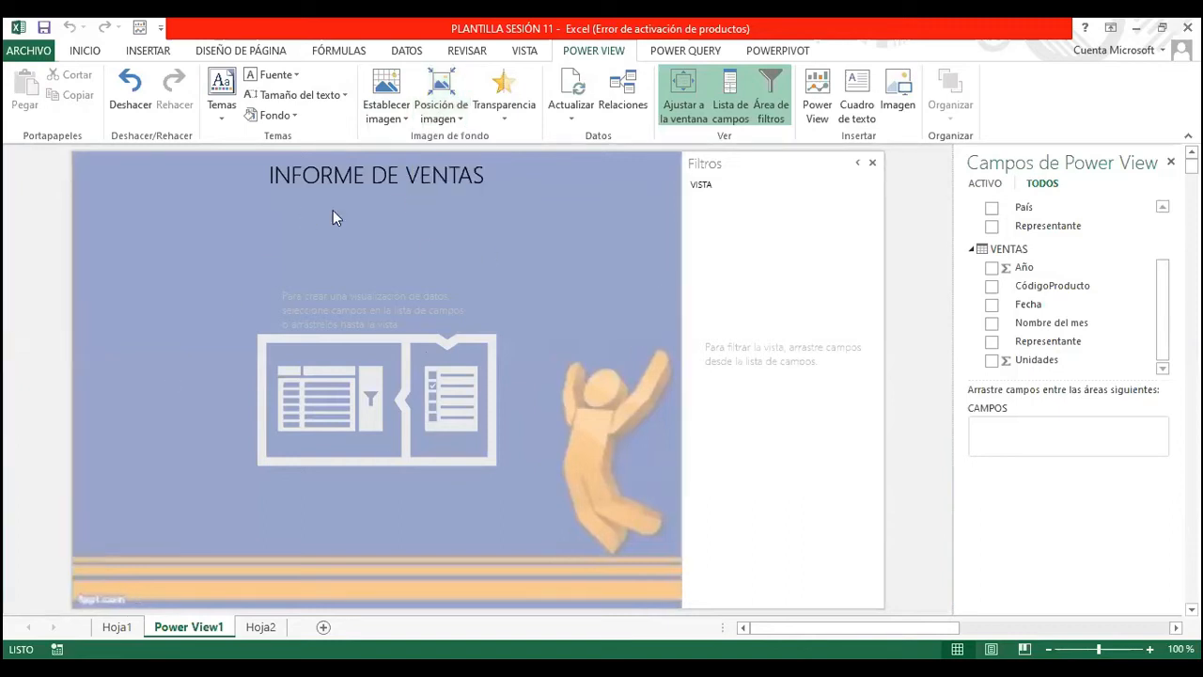